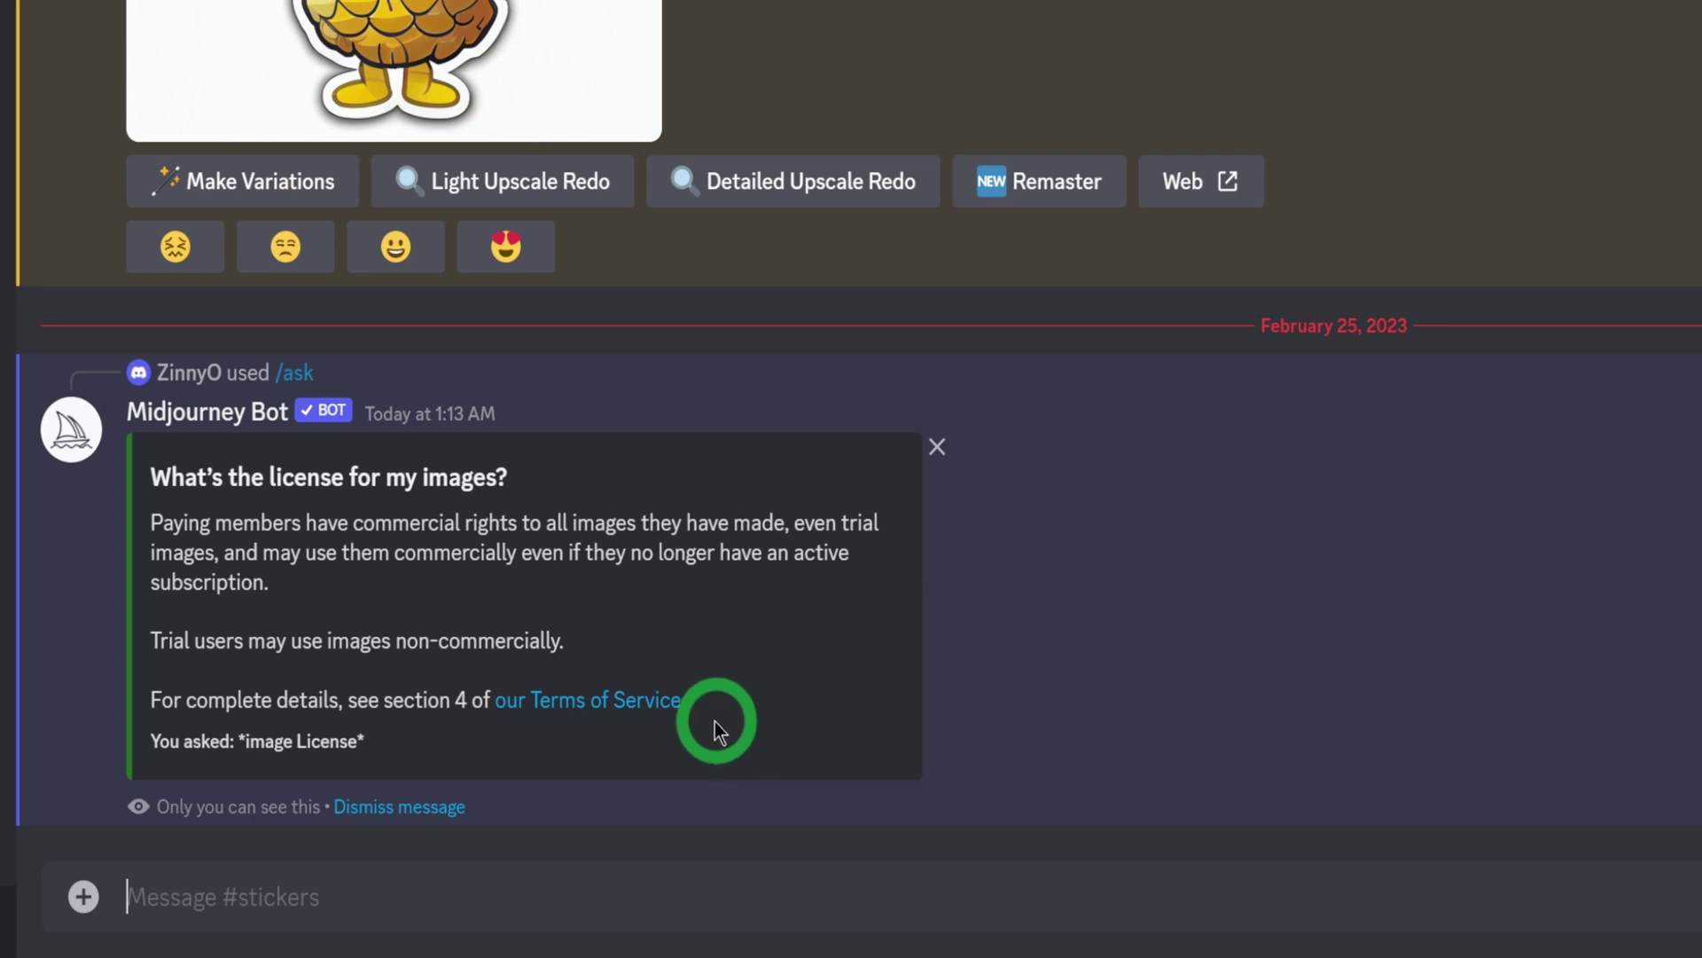
# Step: Dismiss the bot's answer about the image license and look back through the earlier sticker results
pyautogui.click(451, 808)
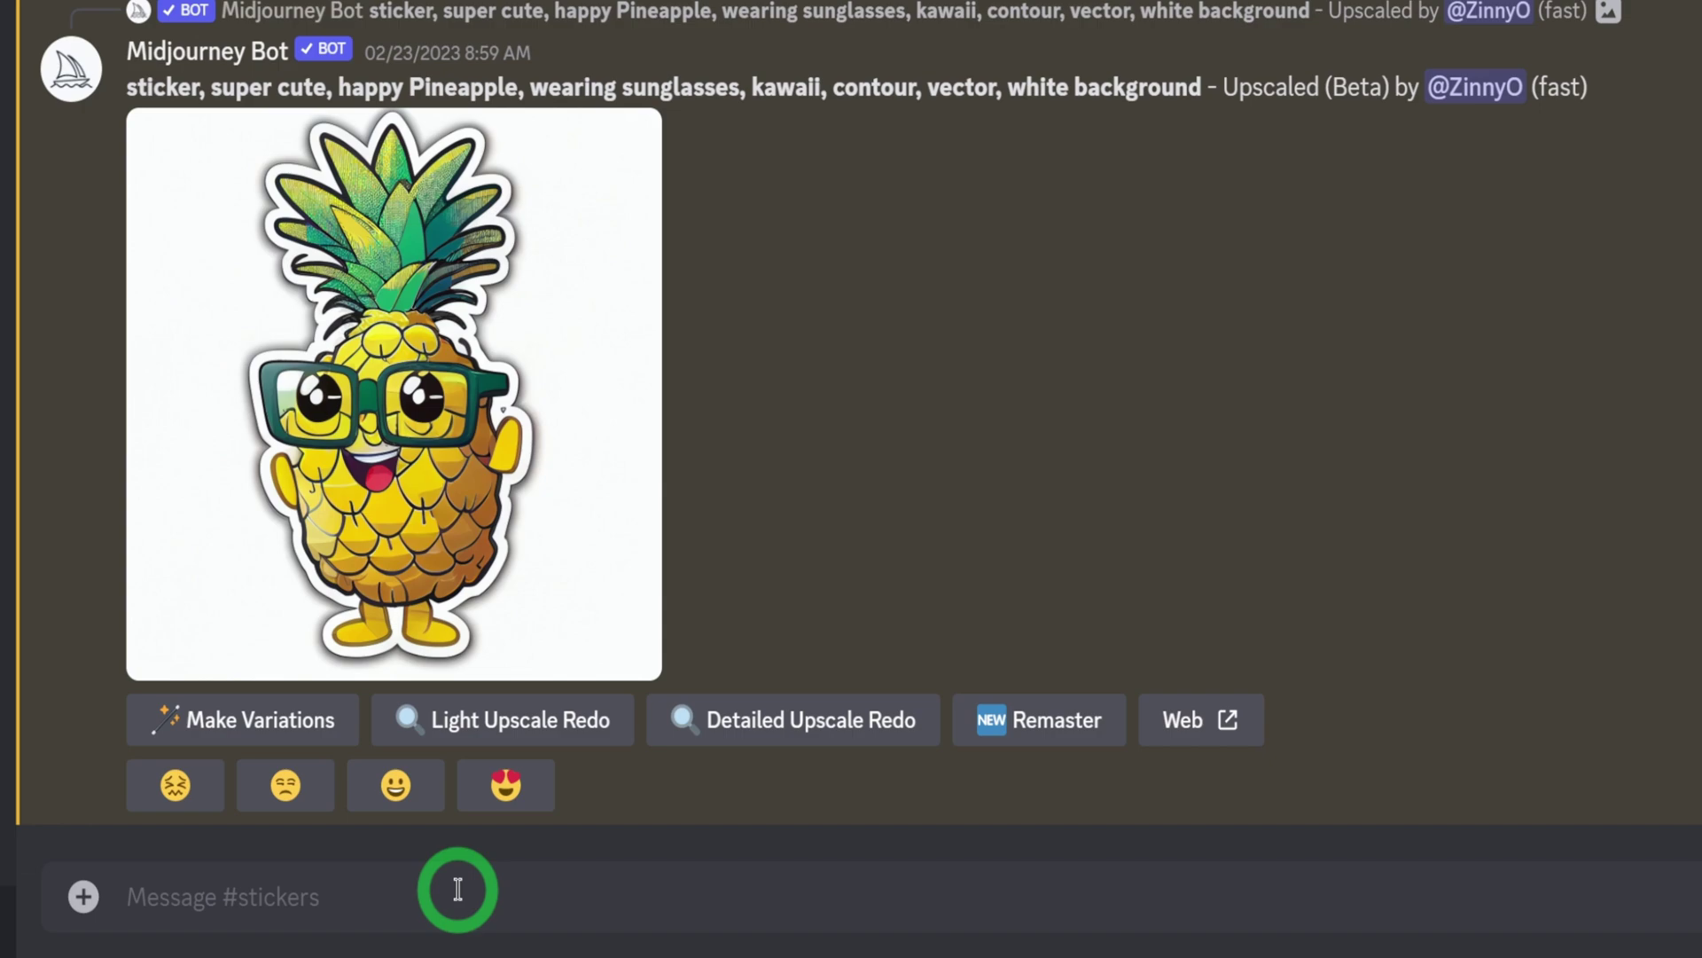
pyautogui.scroll(10, 944, 434)
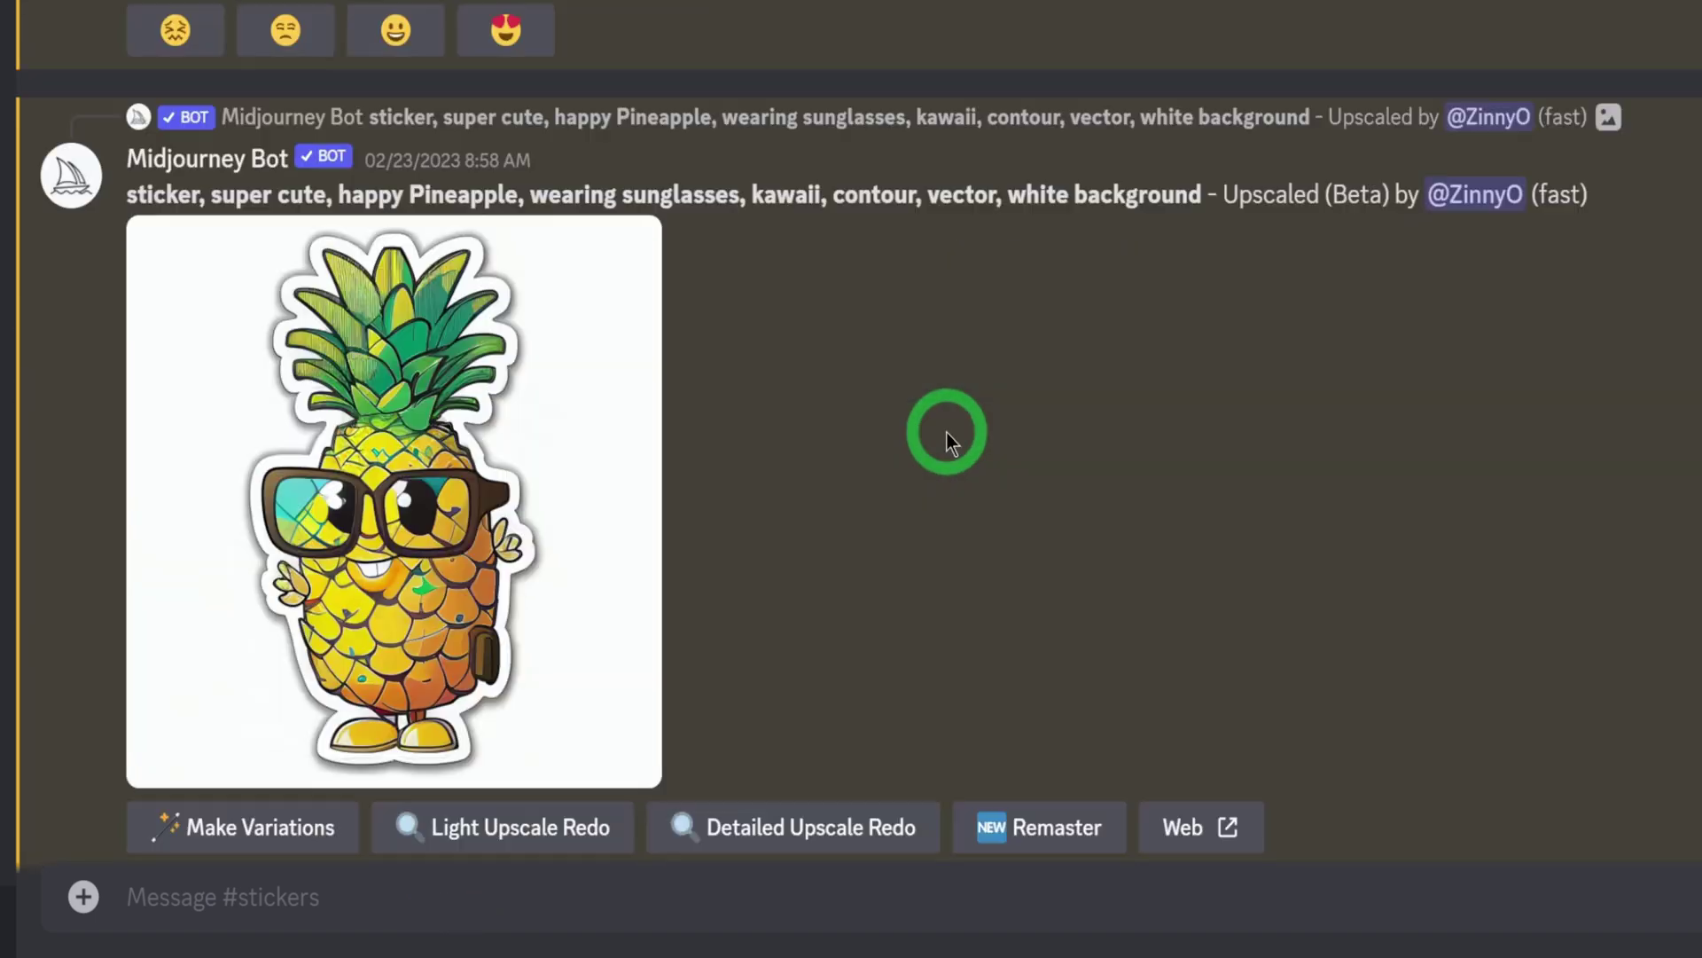
pyautogui.scroll(20, 955, 431)
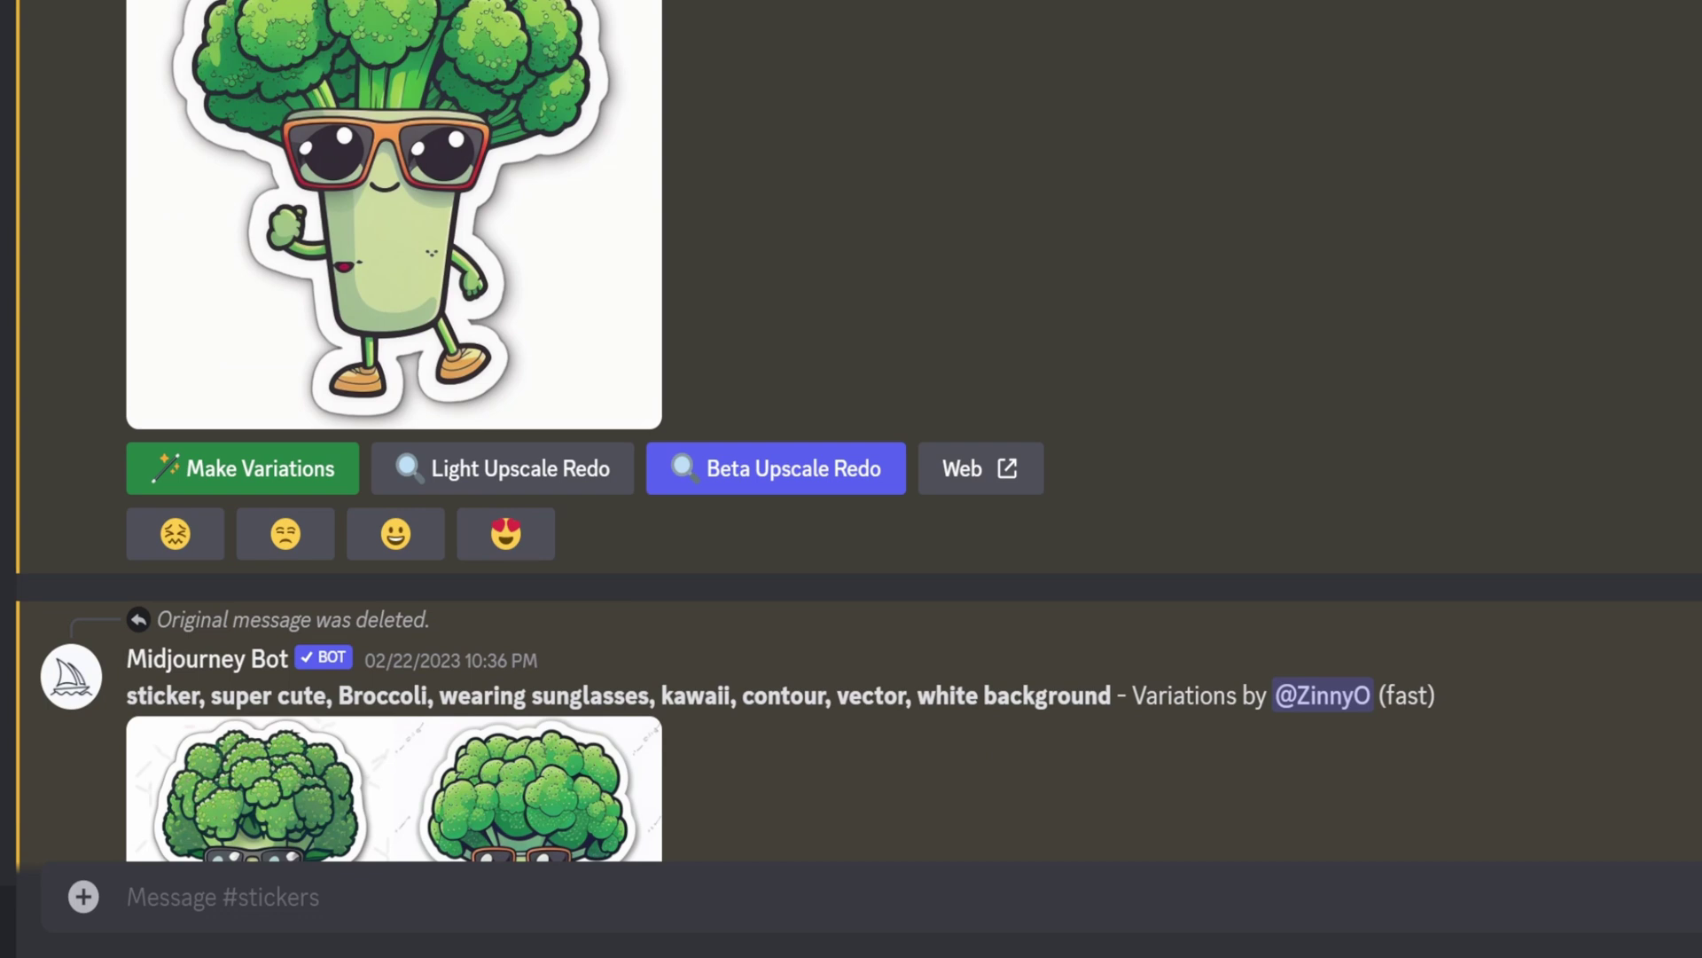
# Step: Submit an /imagine prompt: "sticker, super cute, Broccoli, wearing sunglasses, kawaii, contour, vector, white background"
pyautogui.click(945, 44)
pyautogui.click(310, 915)
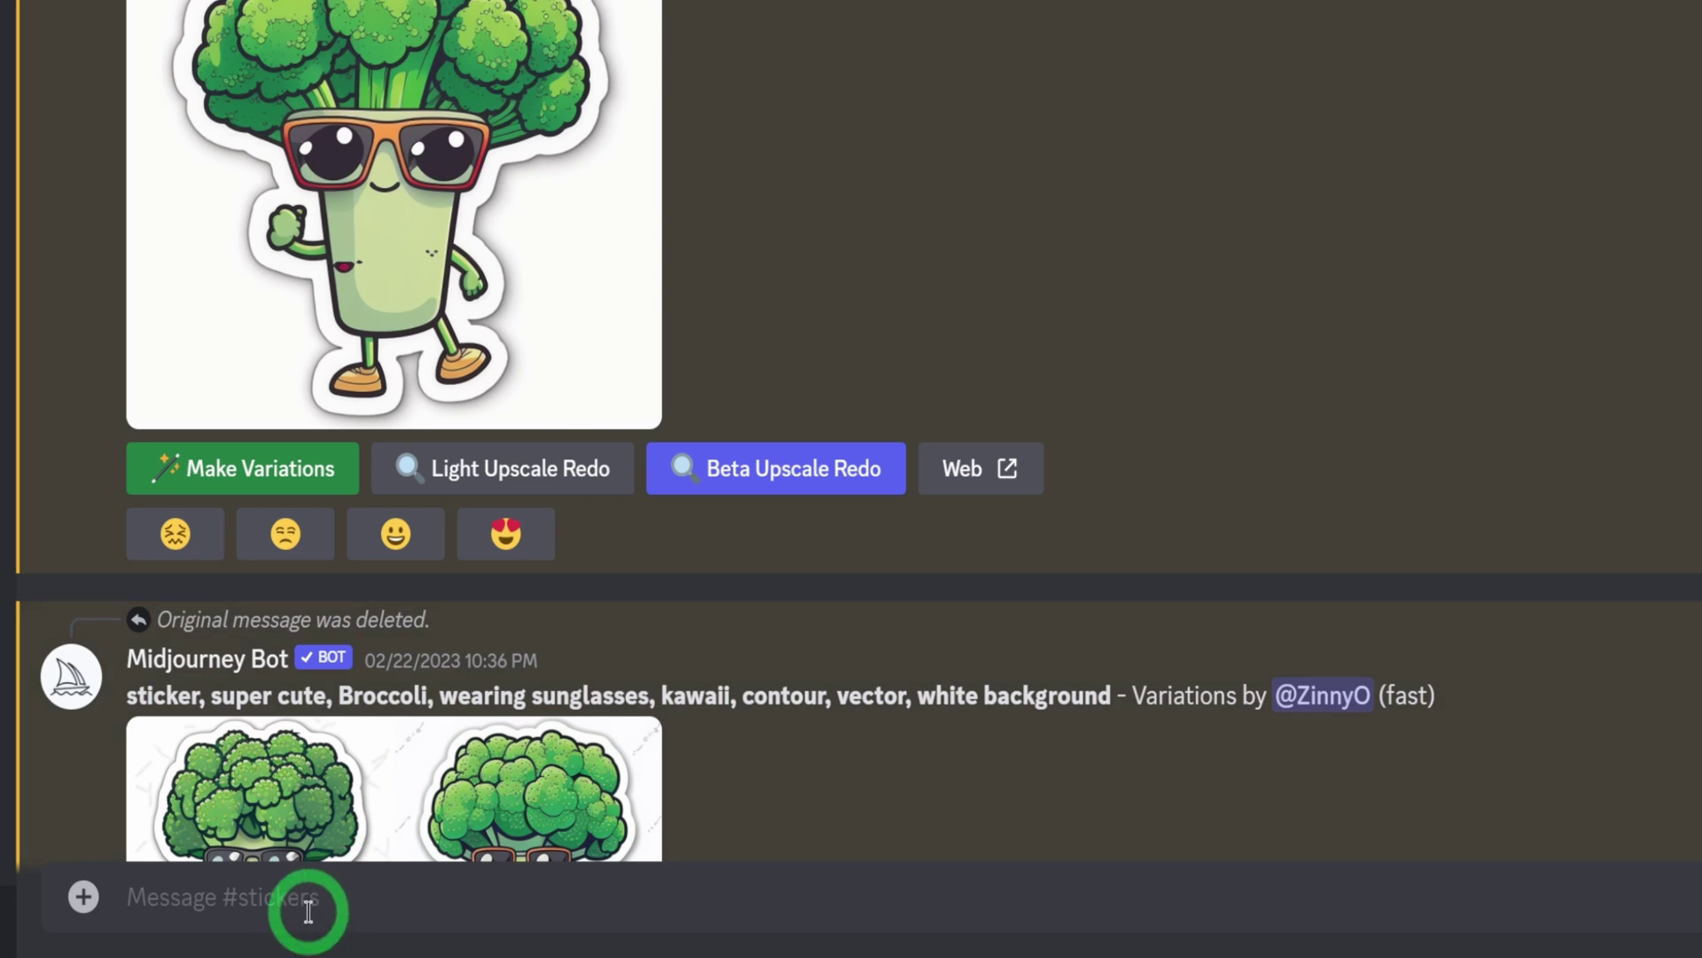
pyautogui.write('/')
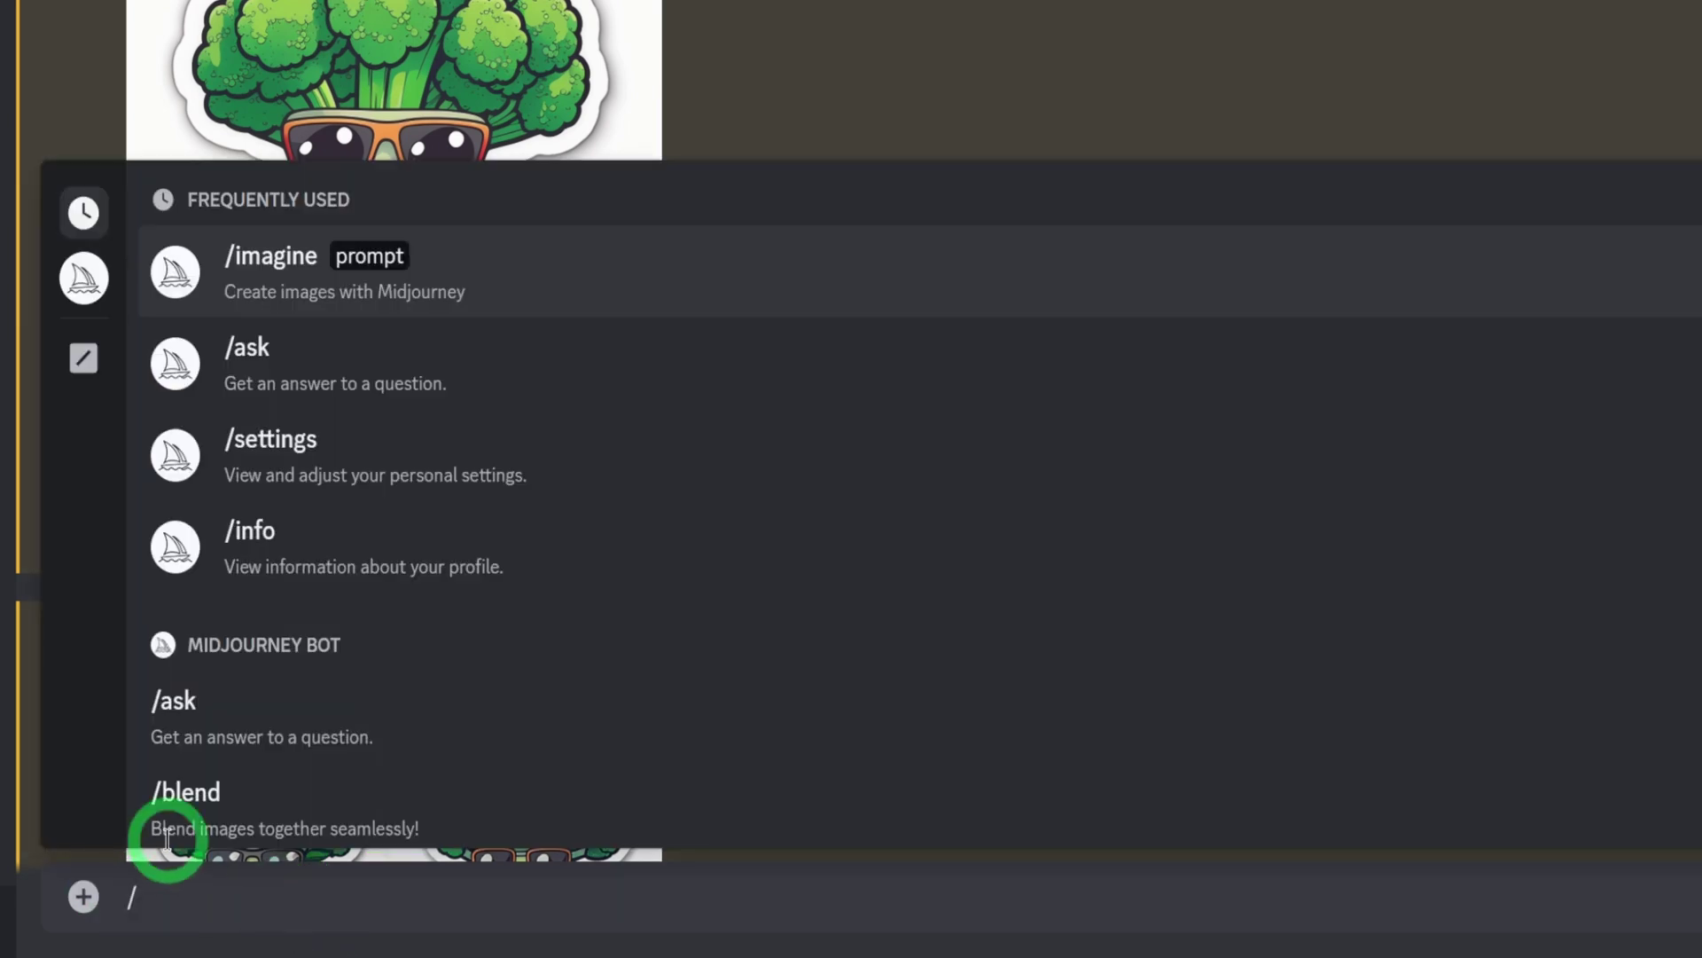
pyautogui.click(229, 282)
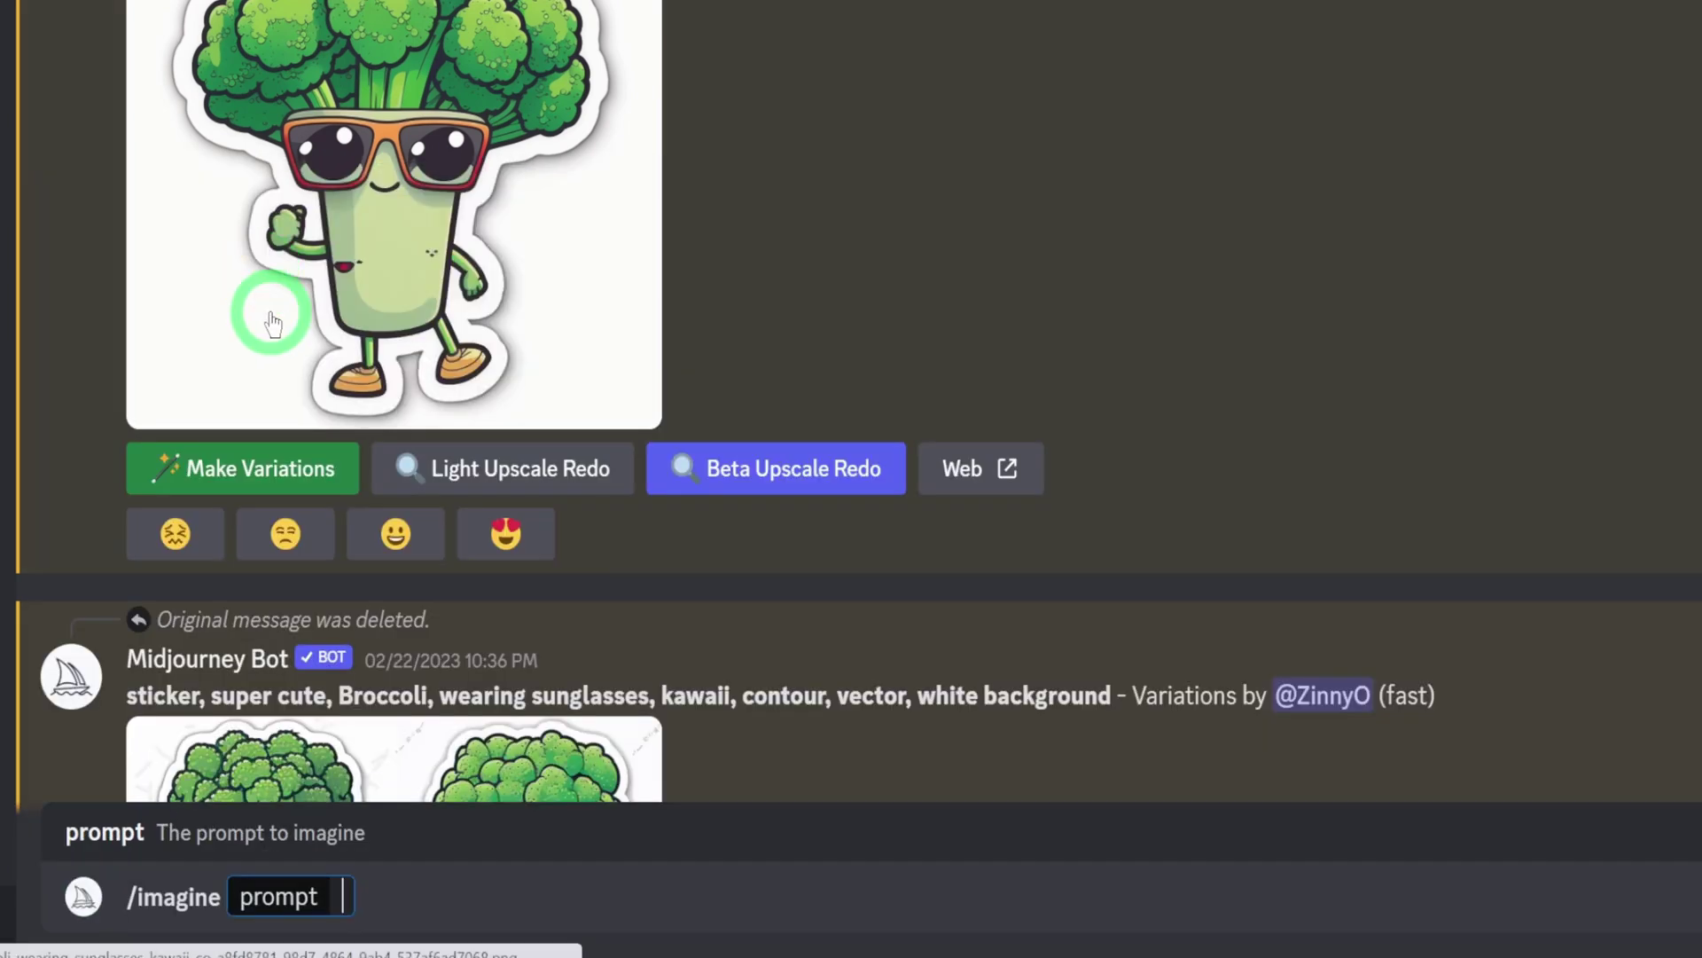
pyautogui.click(337, 905)
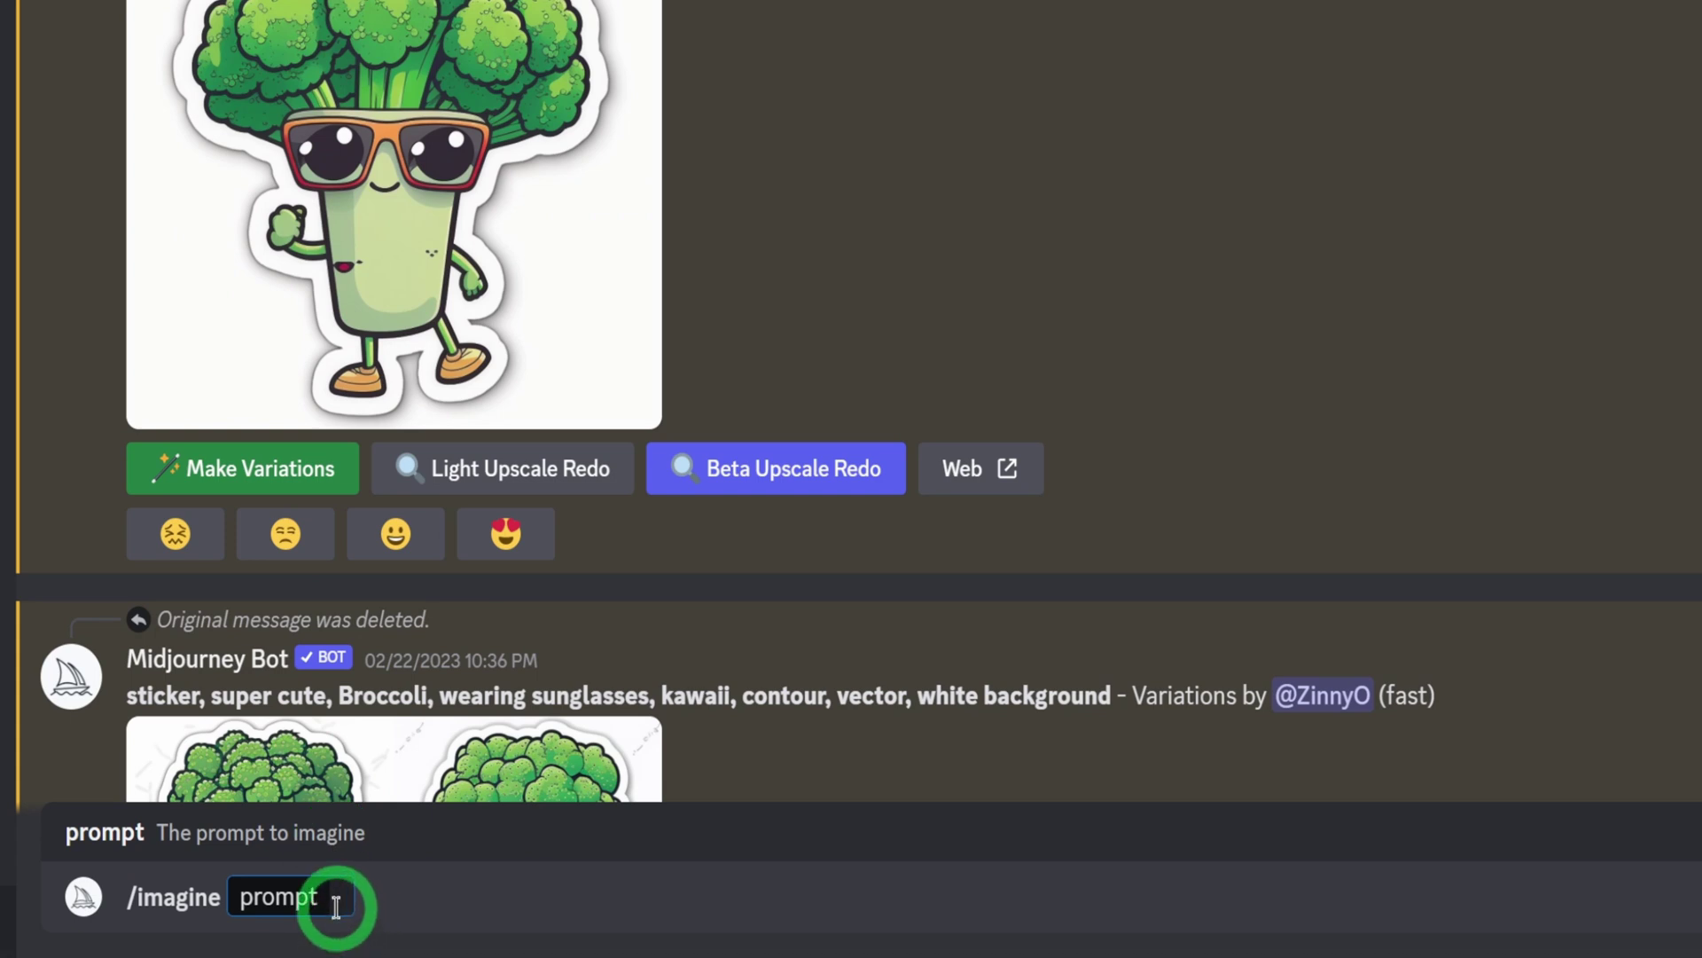
pyautogui.write('sticker, super cute, Broccoli, wearing sunglasses, kawaii, contour, vector, white background')
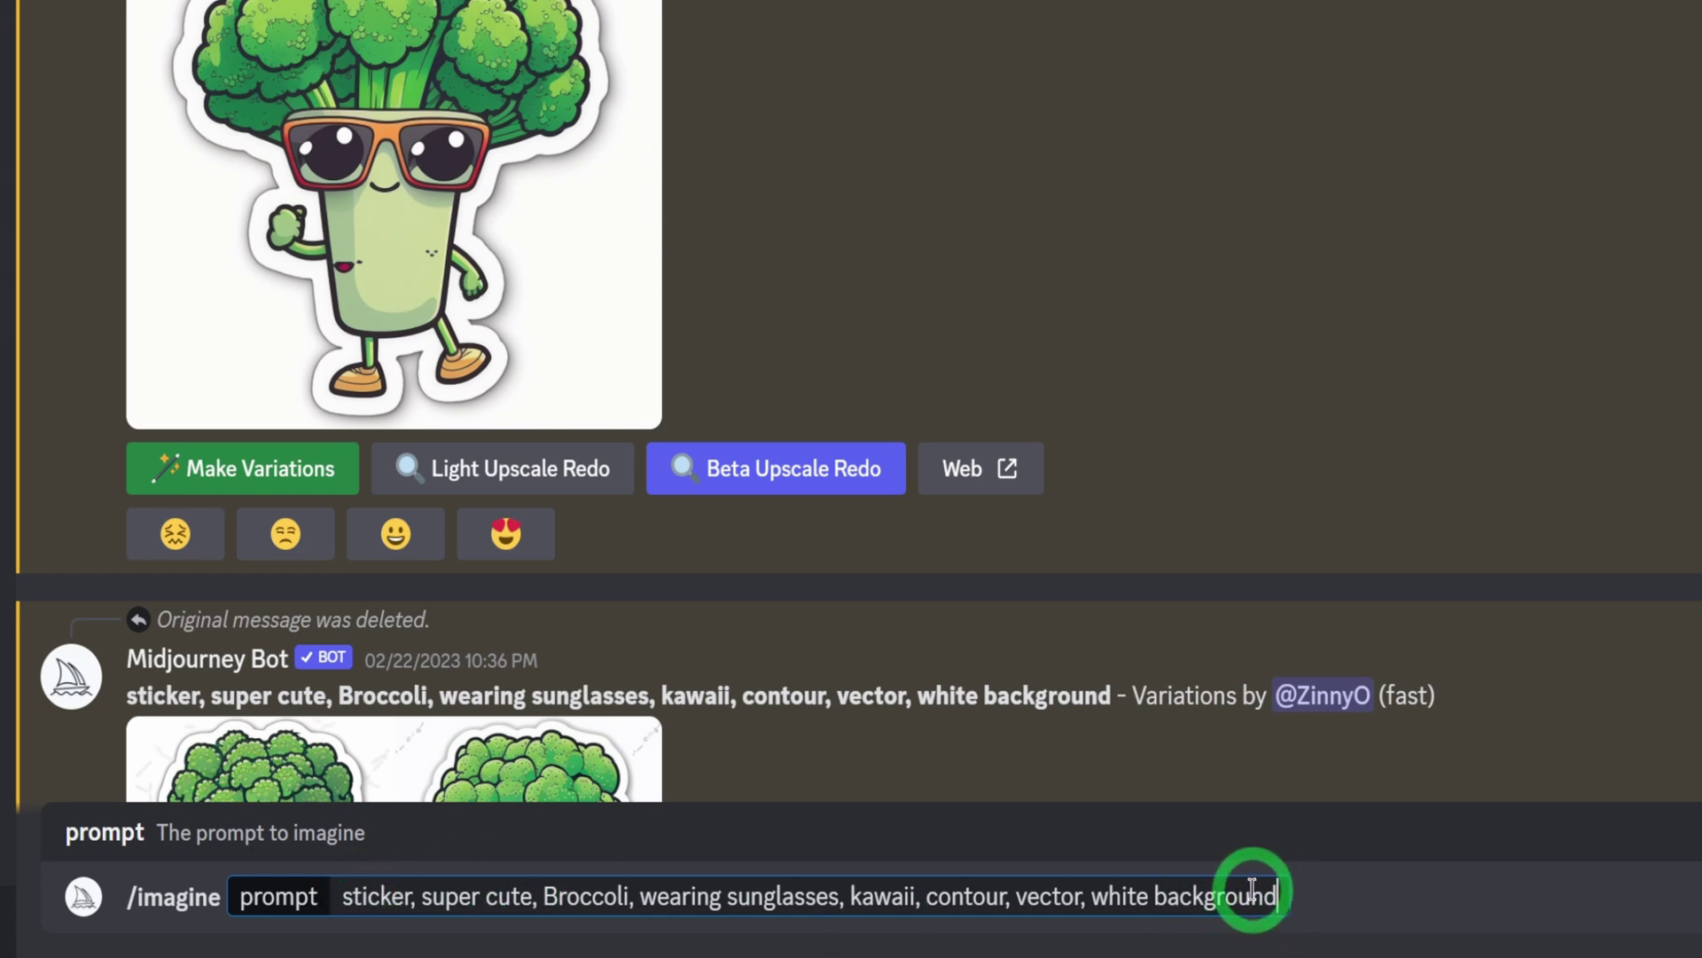
pyautogui.press('Return')
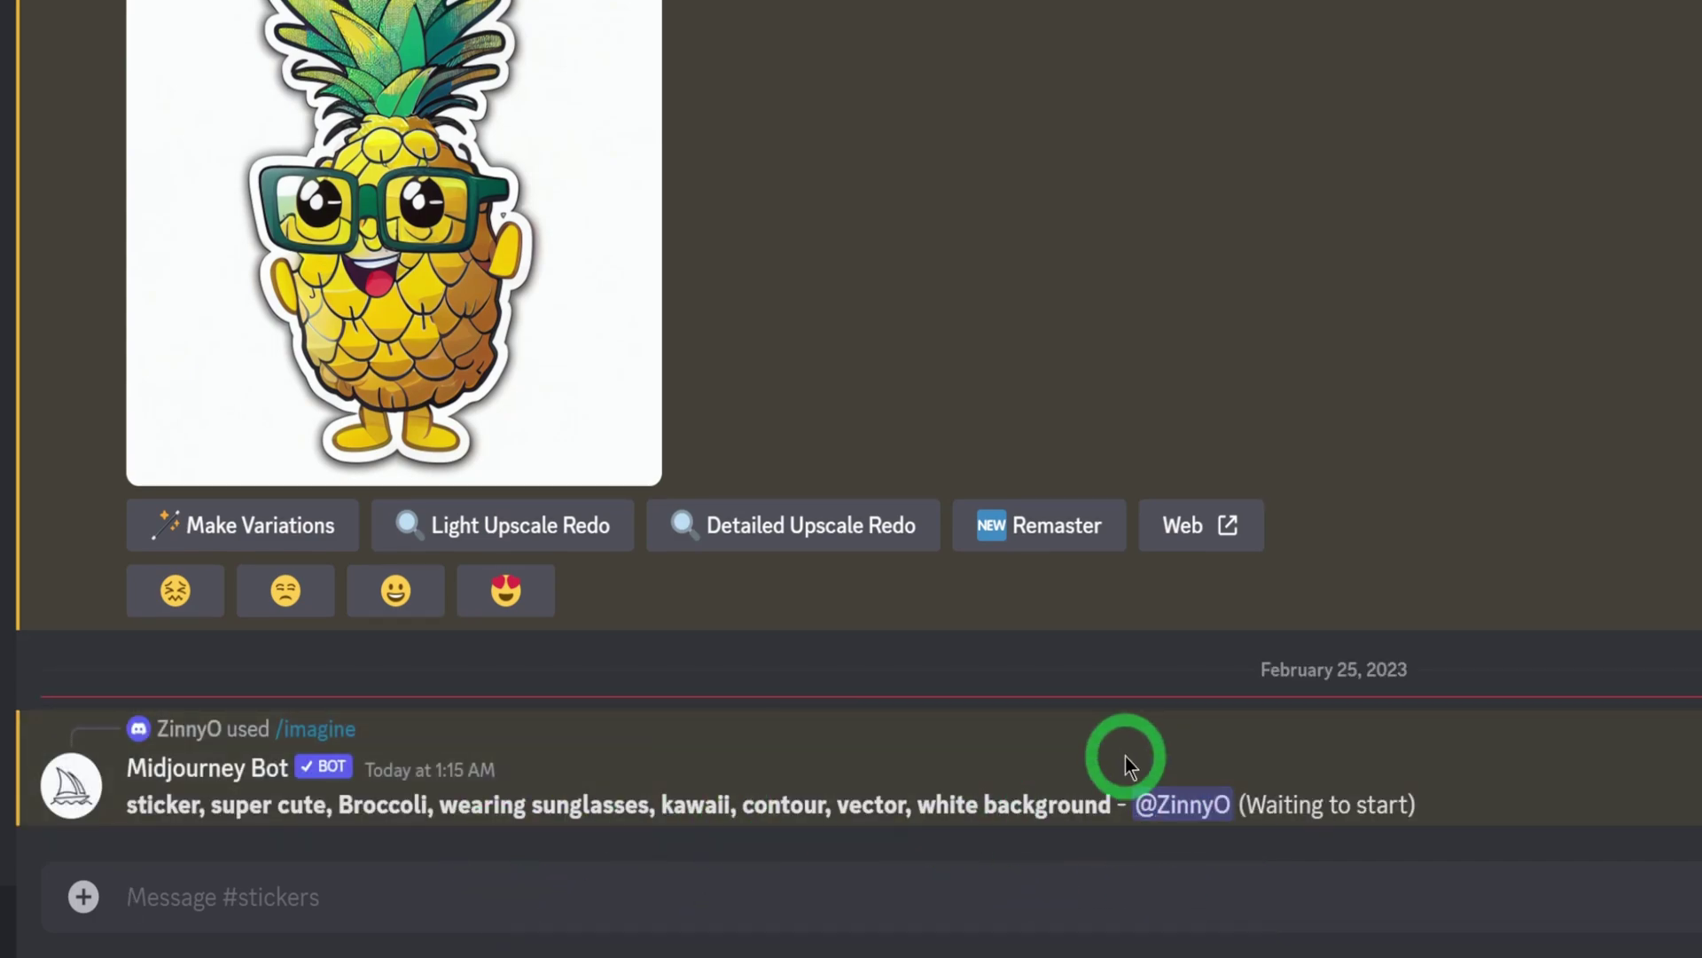
# Step: Find the earlier broccoli sticker generations in the channel history and examine the grid of four variations
pyautogui.scroll(10, 1125, 754)
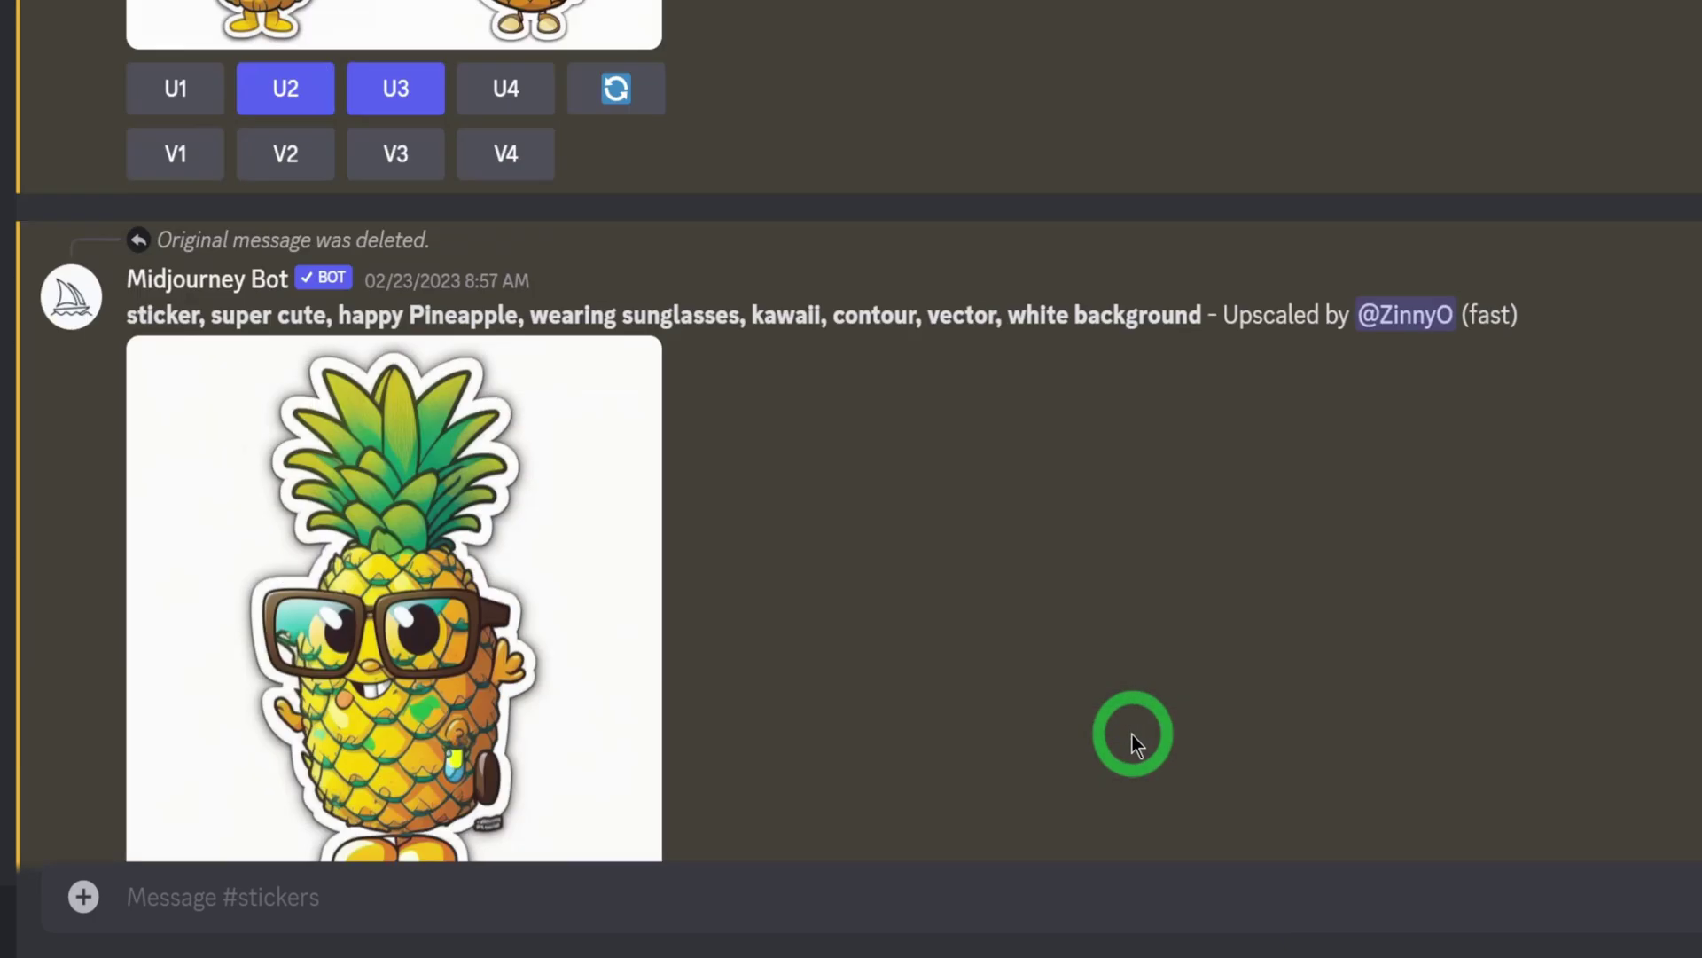
pyautogui.scroll(15, 1133, 738)
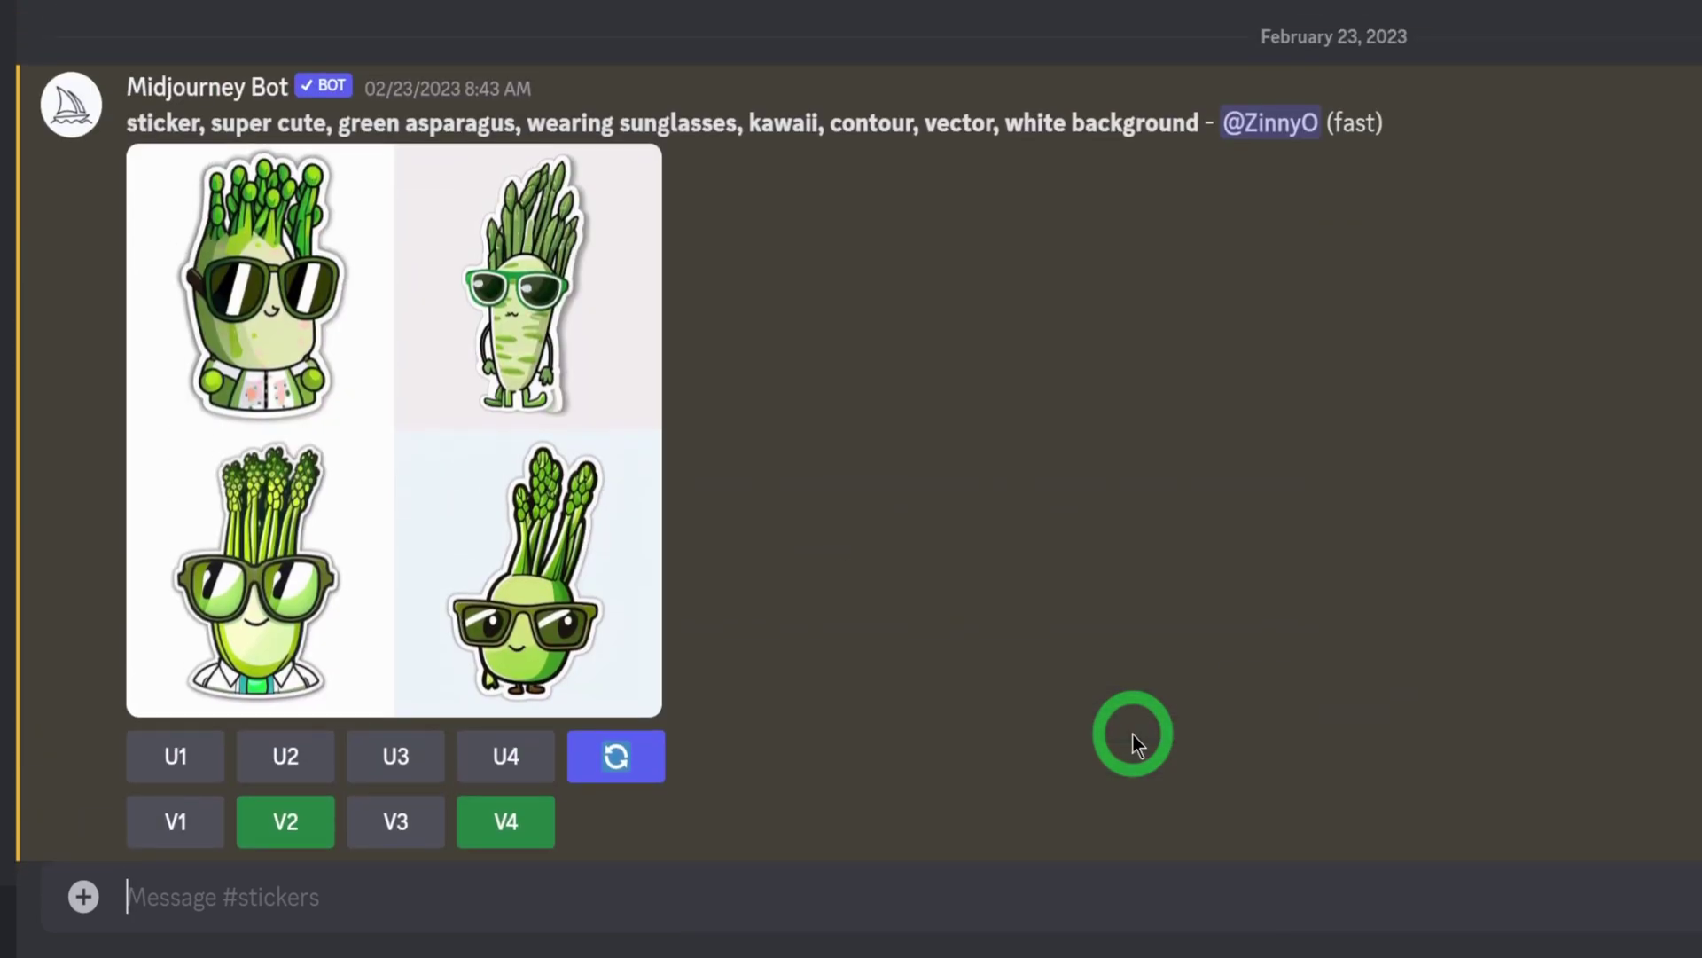
pyautogui.scroll(20, 1131, 734)
pyautogui.scroll(20, 1131, 734)
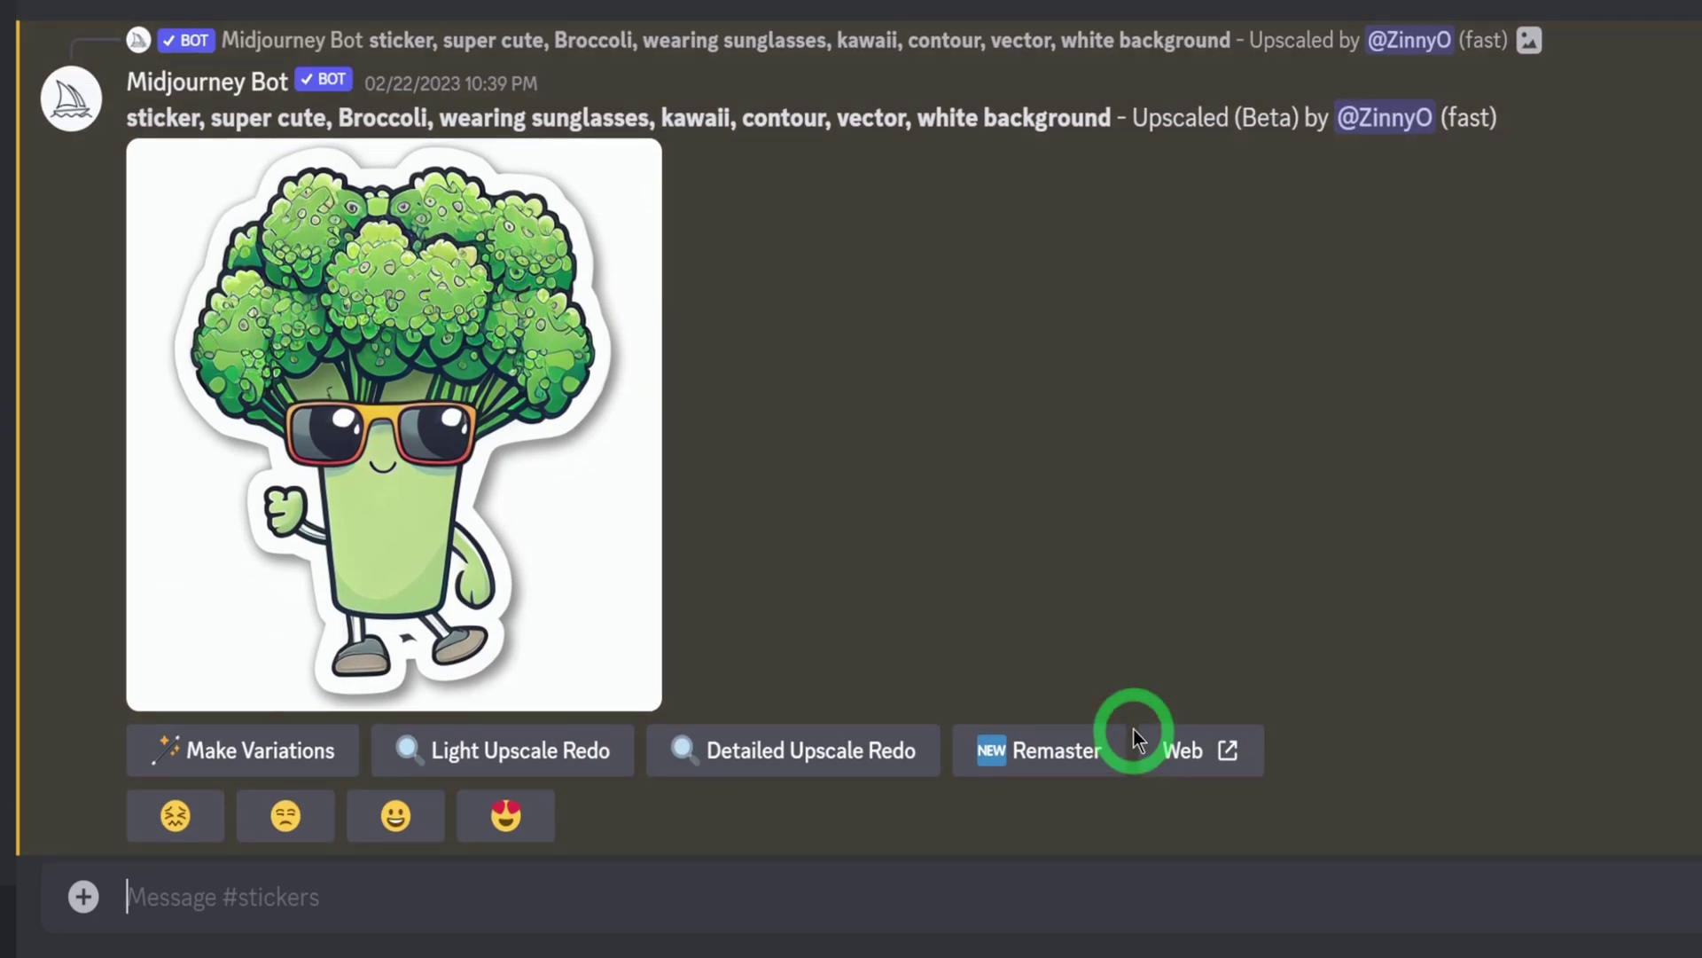
pyautogui.scroll(10, 1130, 722)
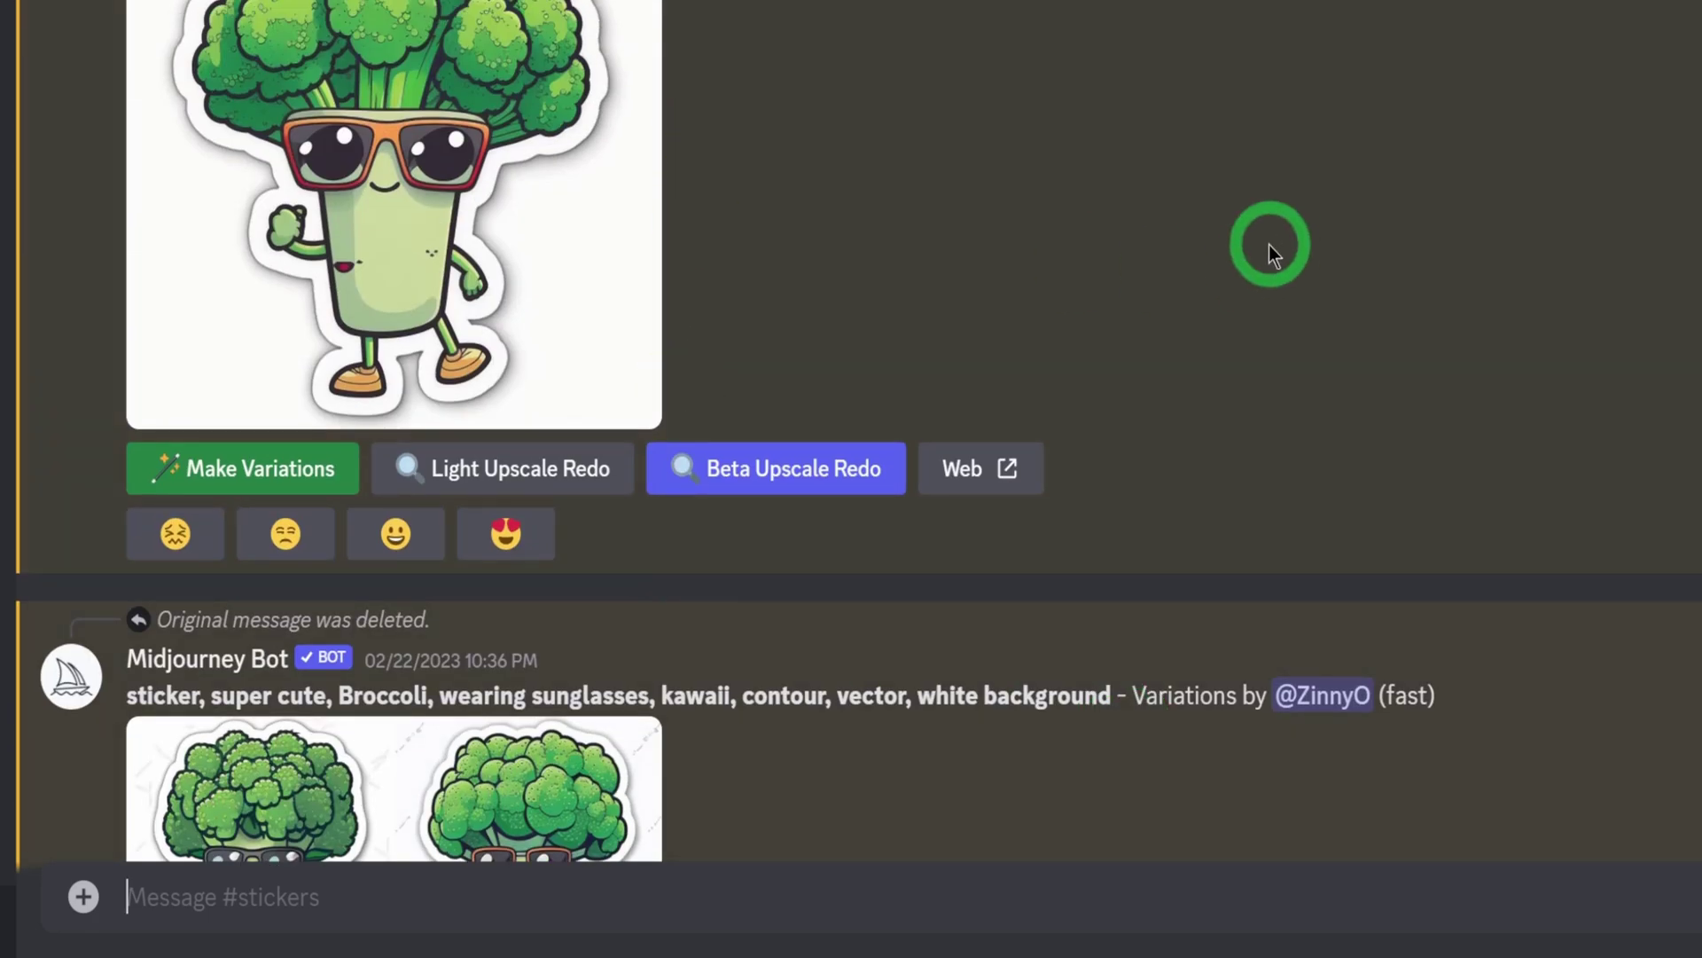
pyautogui.scroll(-6, 604, 172)
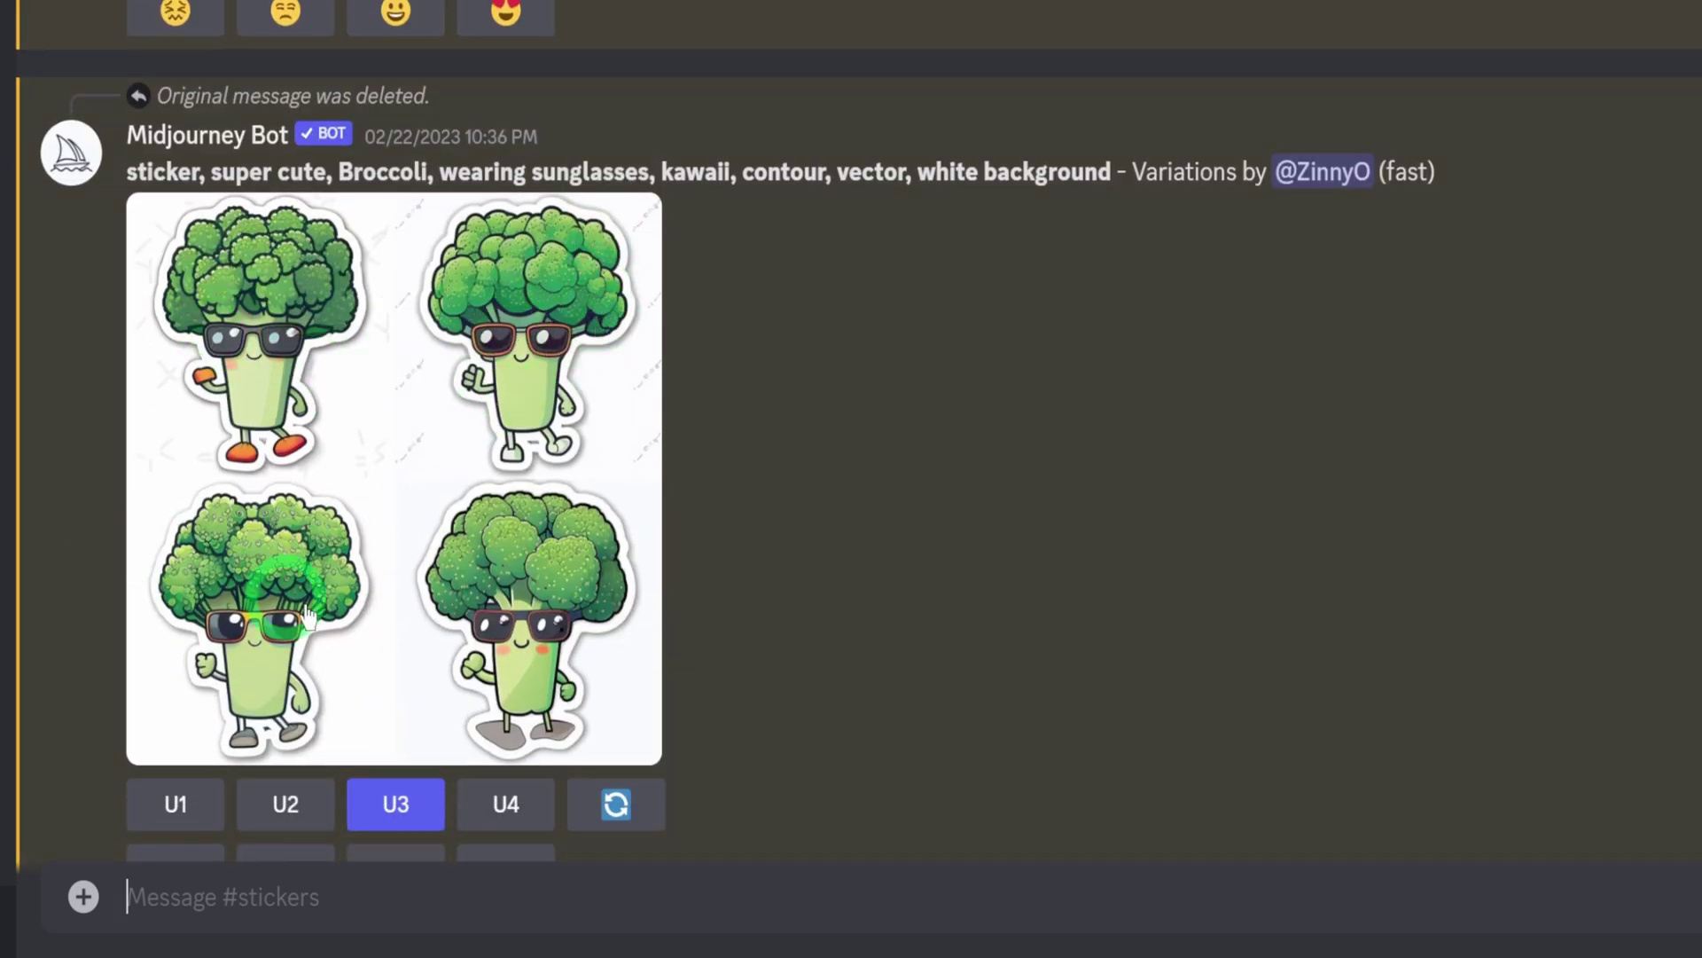
pyautogui.scroll(-3, 758, 572)
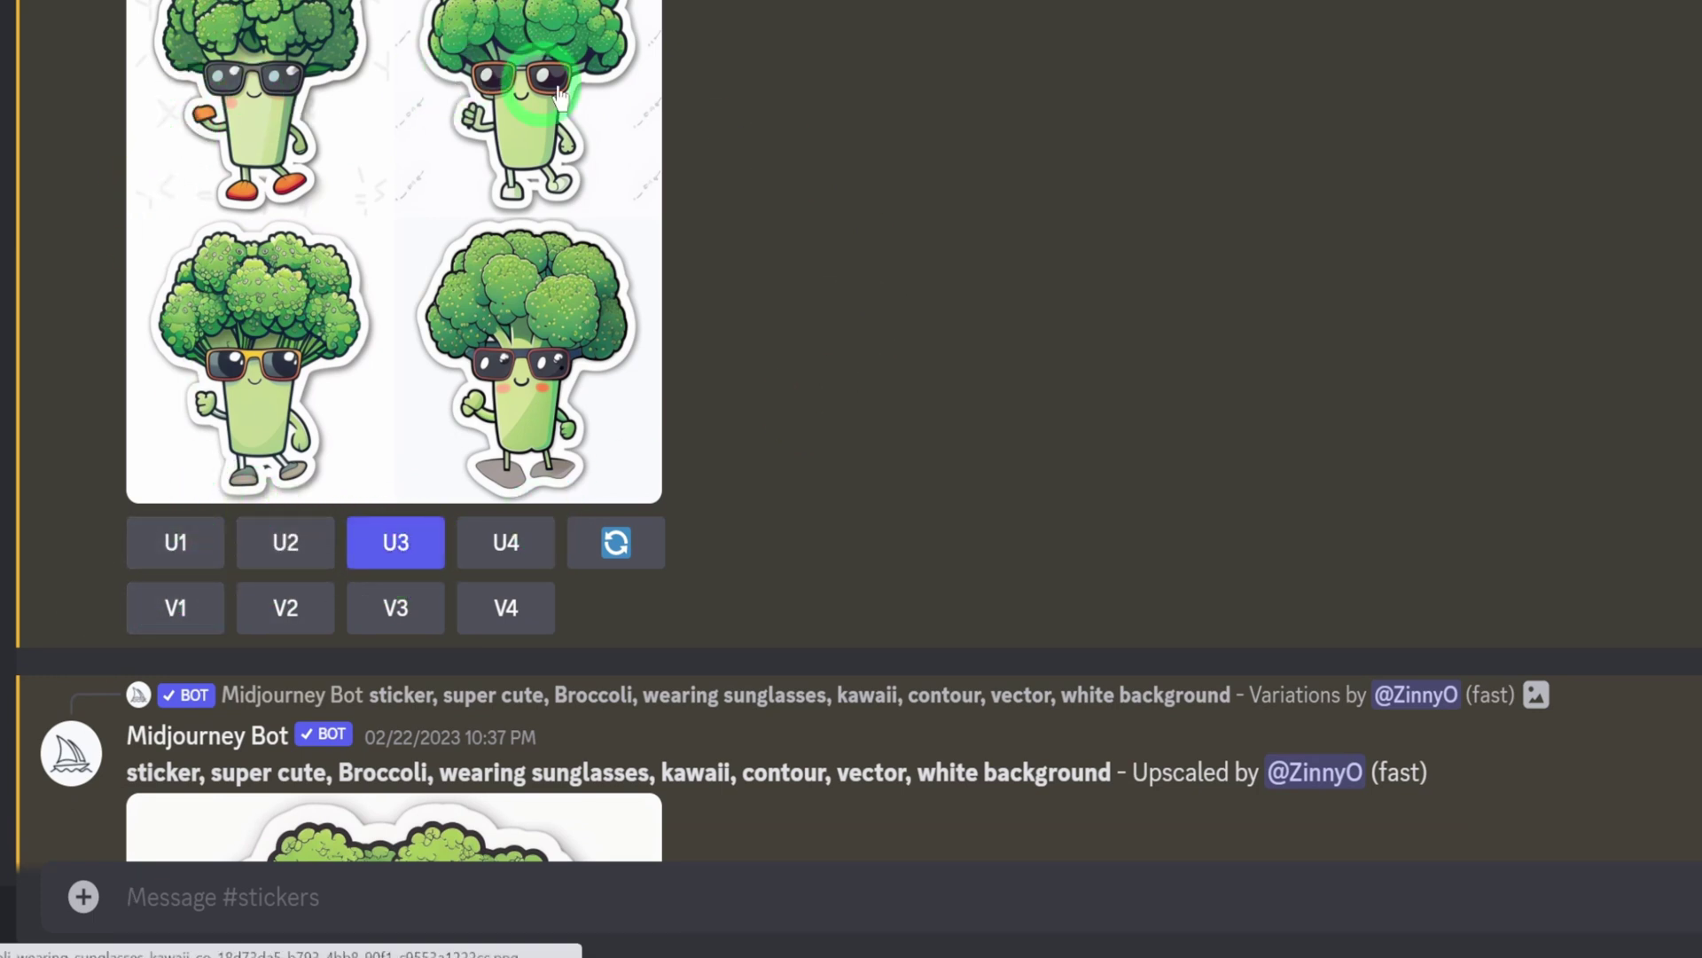
# Step: View the beta-upscaled broccoli sticker and the regular upscaled one at enlarged size to compare their detail
pyautogui.scroll(-5, 779, 337)
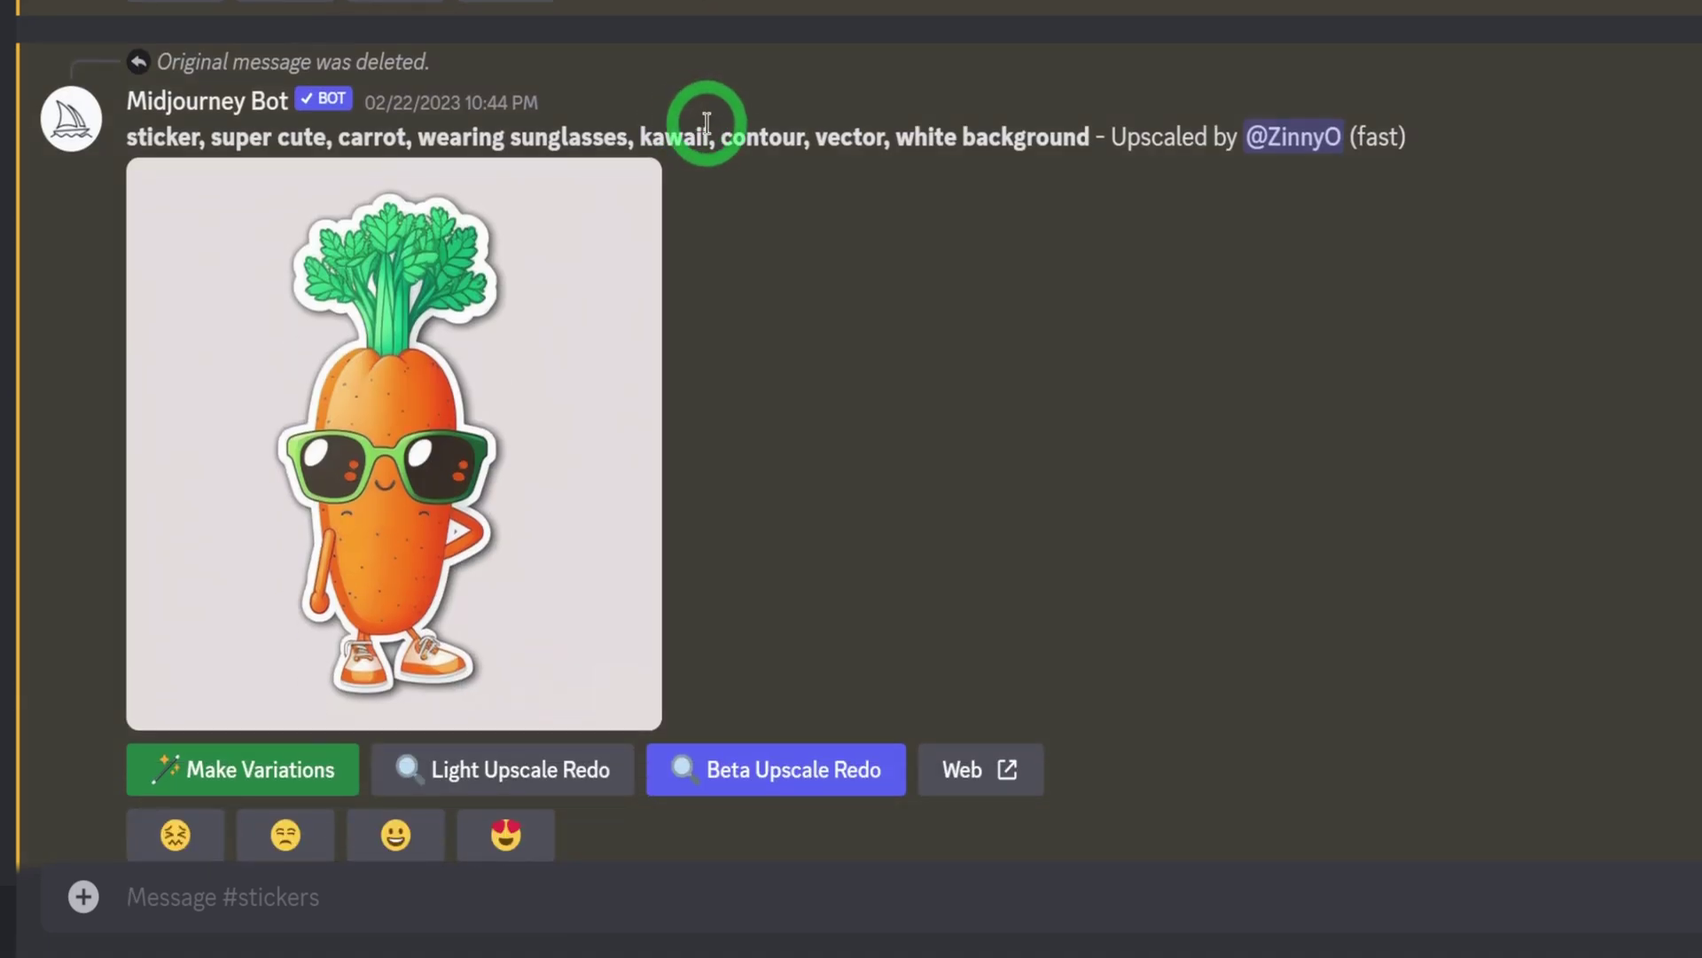
pyautogui.scroll(6, 723, 160)
pyautogui.scroll(3, 725, 139)
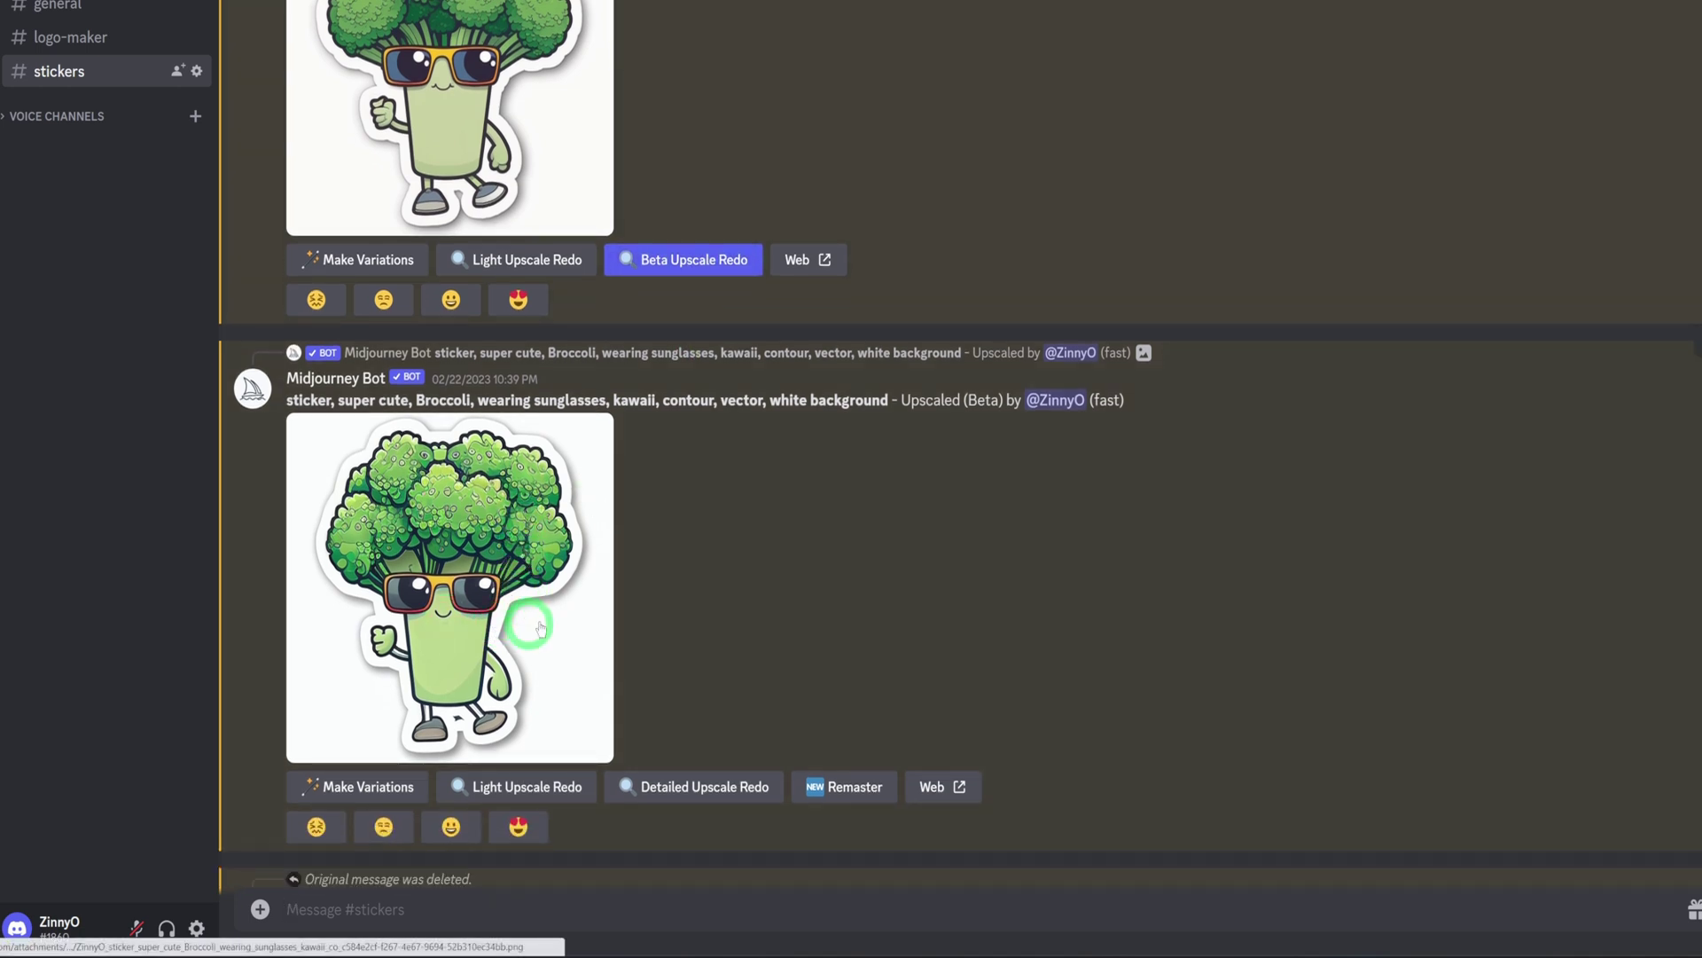
pyautogui.scroll(1, 514, 601)
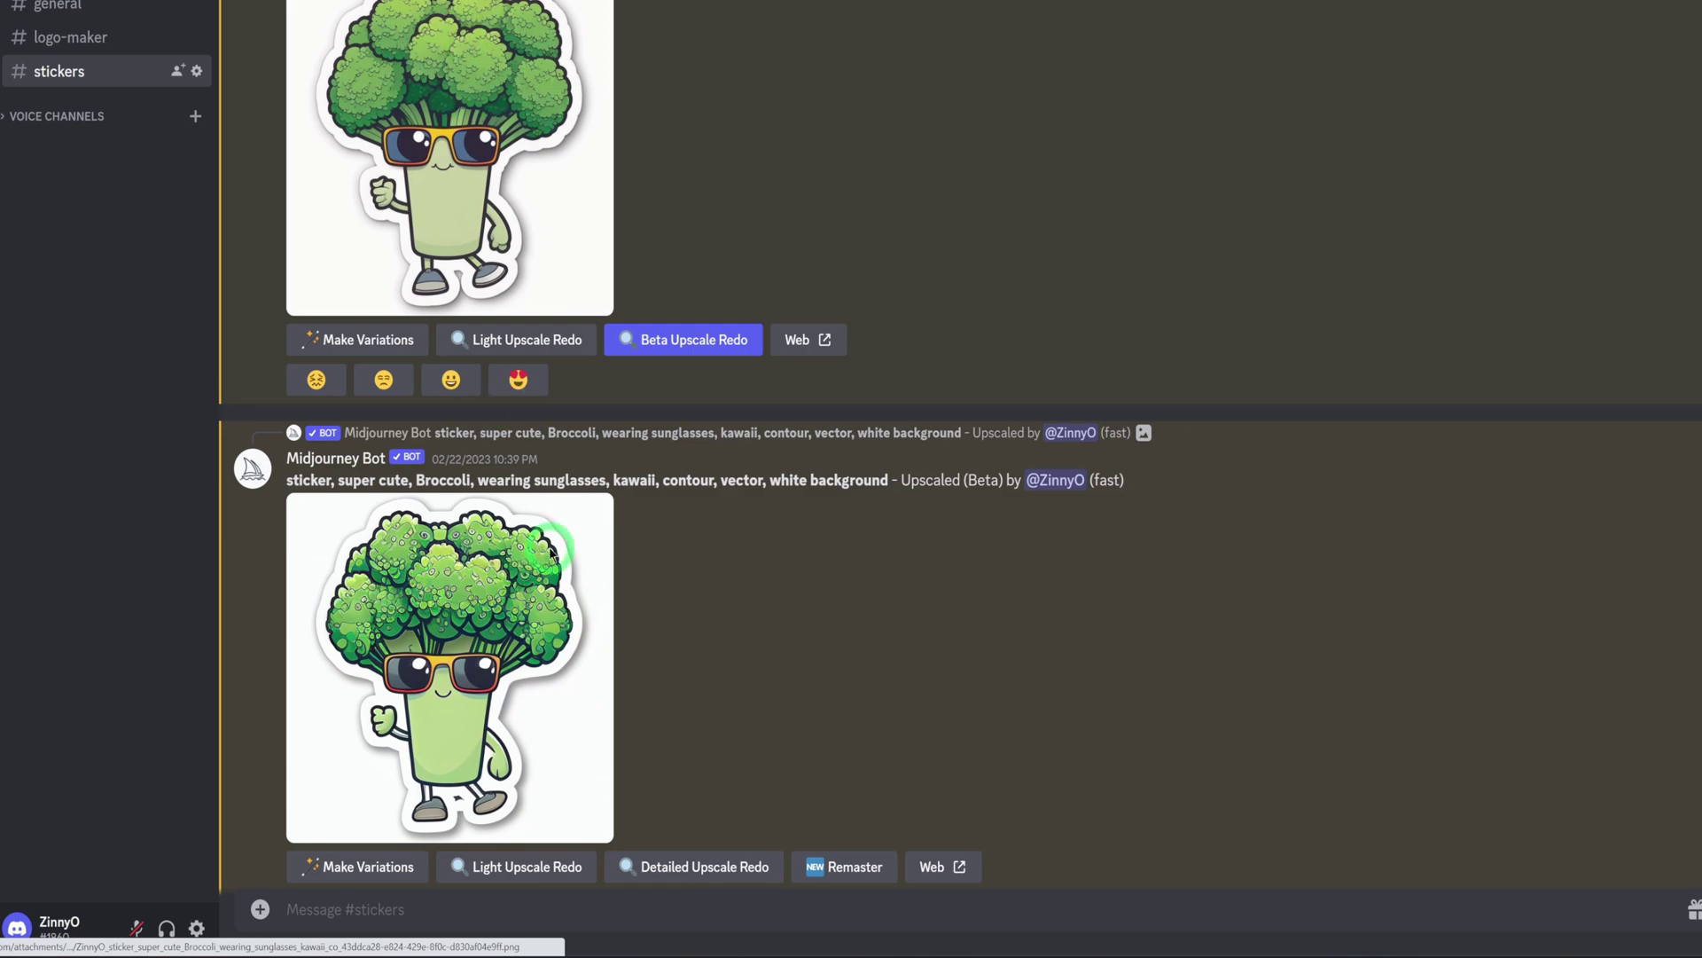
pyautogui.click(465, 667)
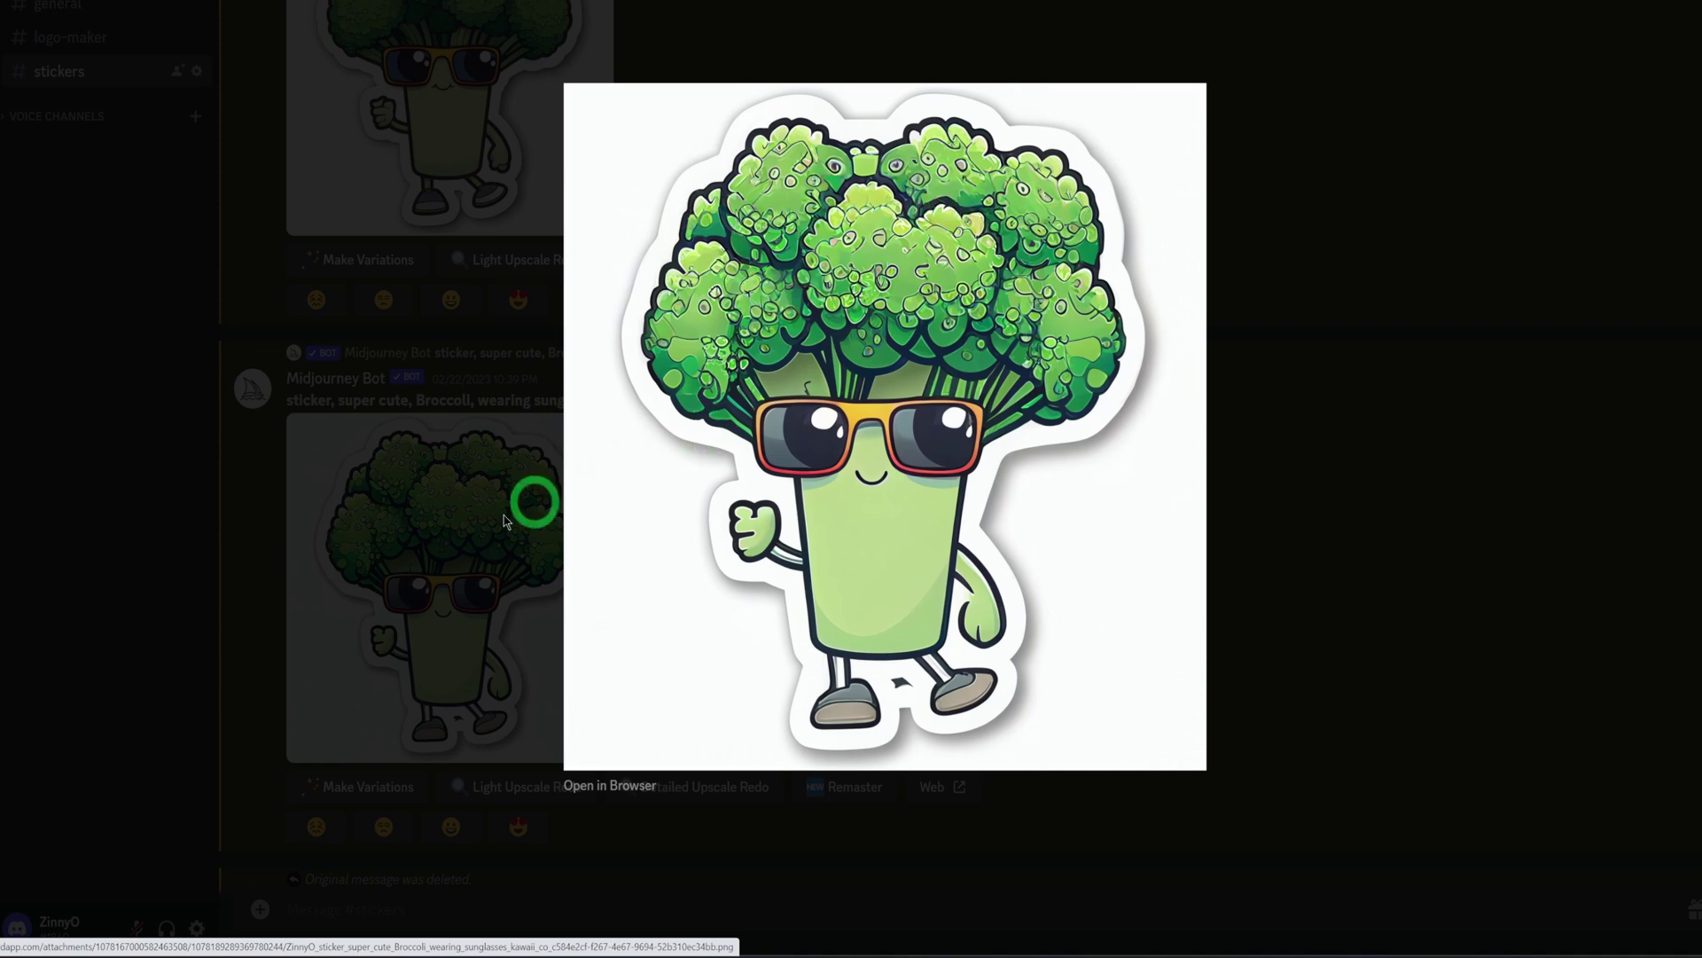
pyautogui.click(396, 596)
pyautogui.scroll(2, 511, 581)
pyautogui.click(479, 253)
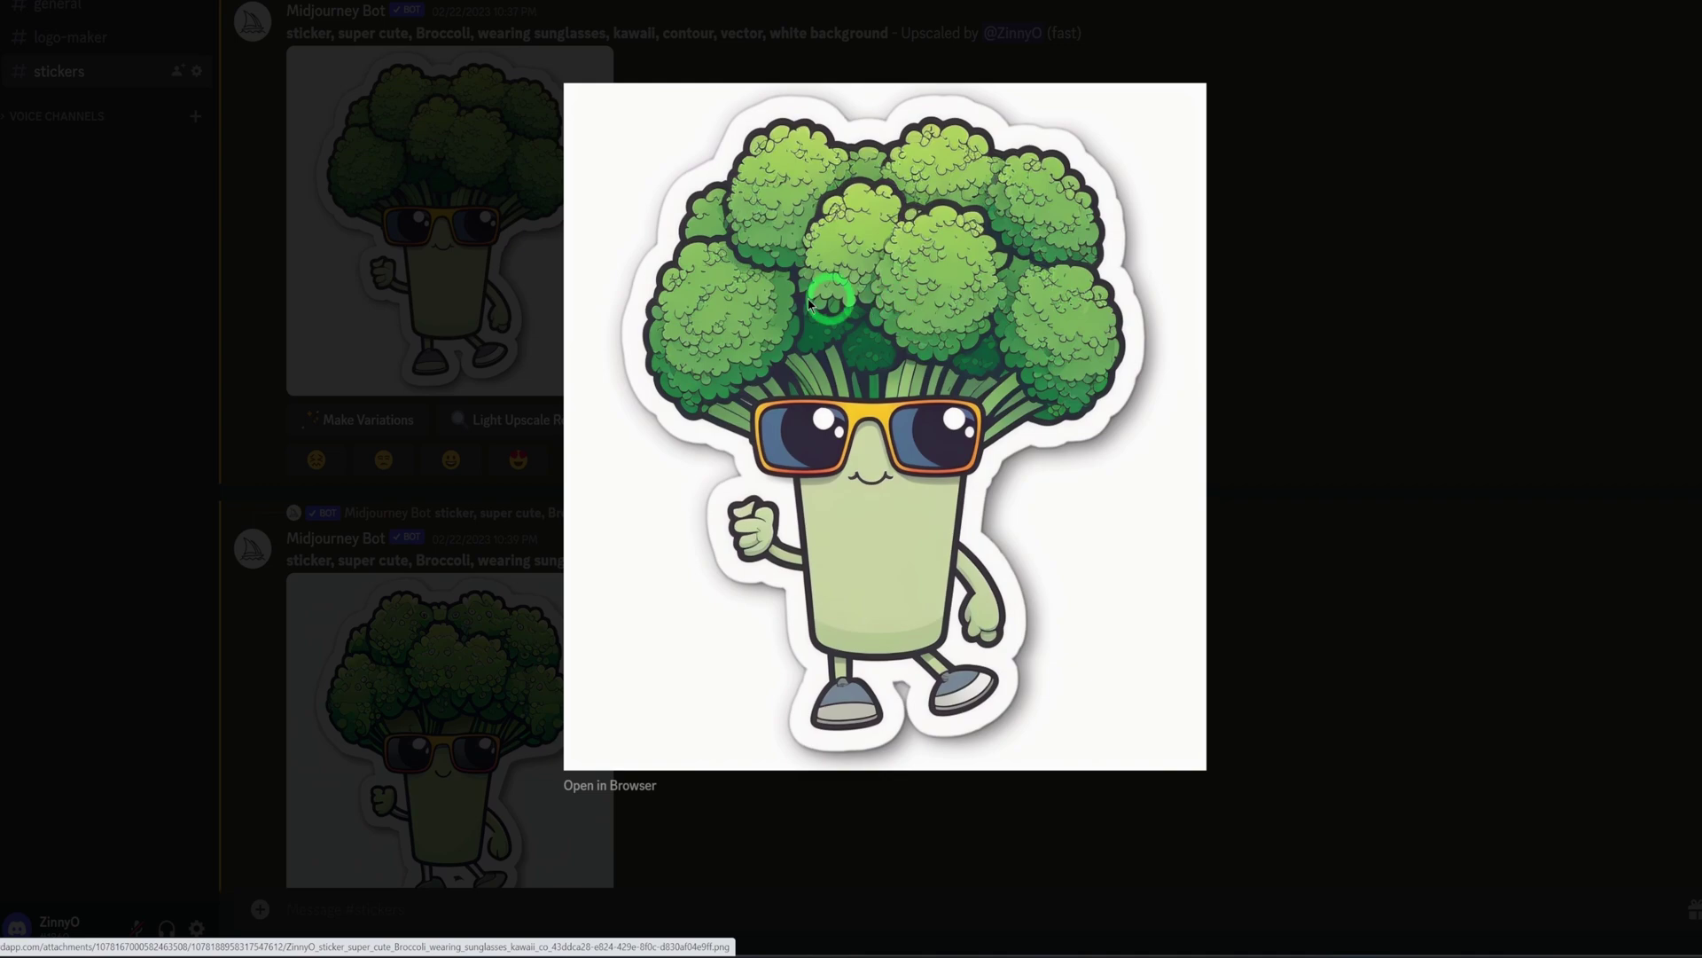
pyautogui.click(1423, 552)
# Step: Try to save the enlarged beta-upscaled broccoli sticker as a PNG image
pyautogui.scroll(-2, 967, 660)
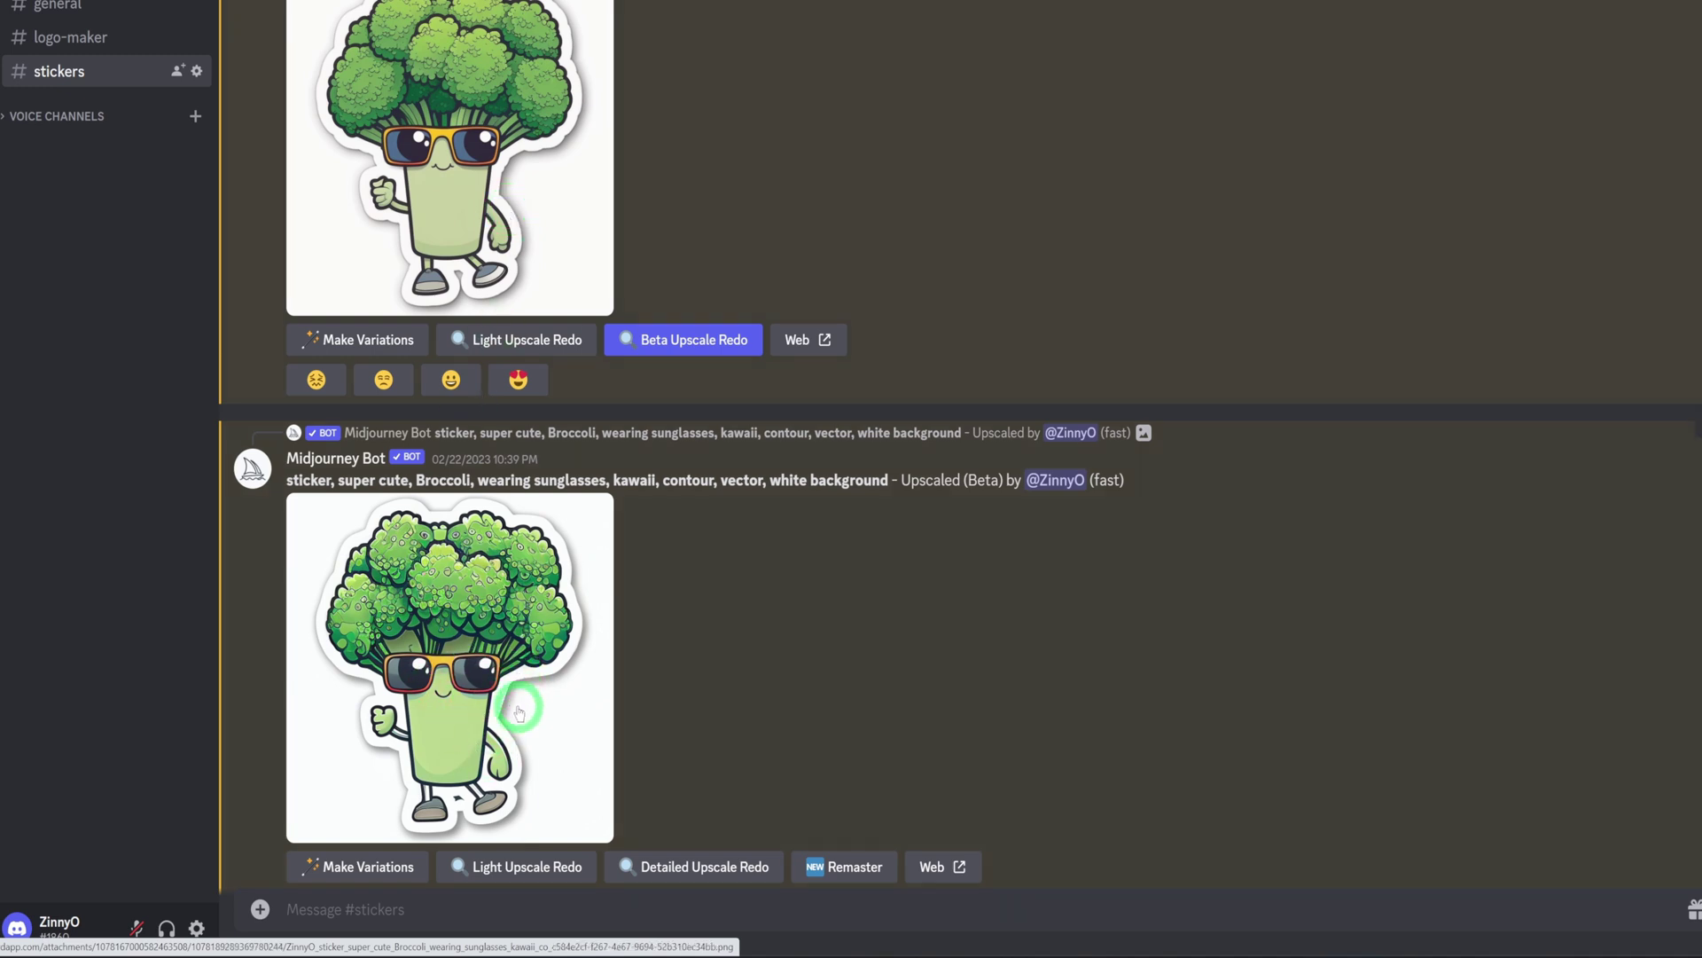
pyautogui.click(544, 661)
pyautogui.rightClick(938, 465)
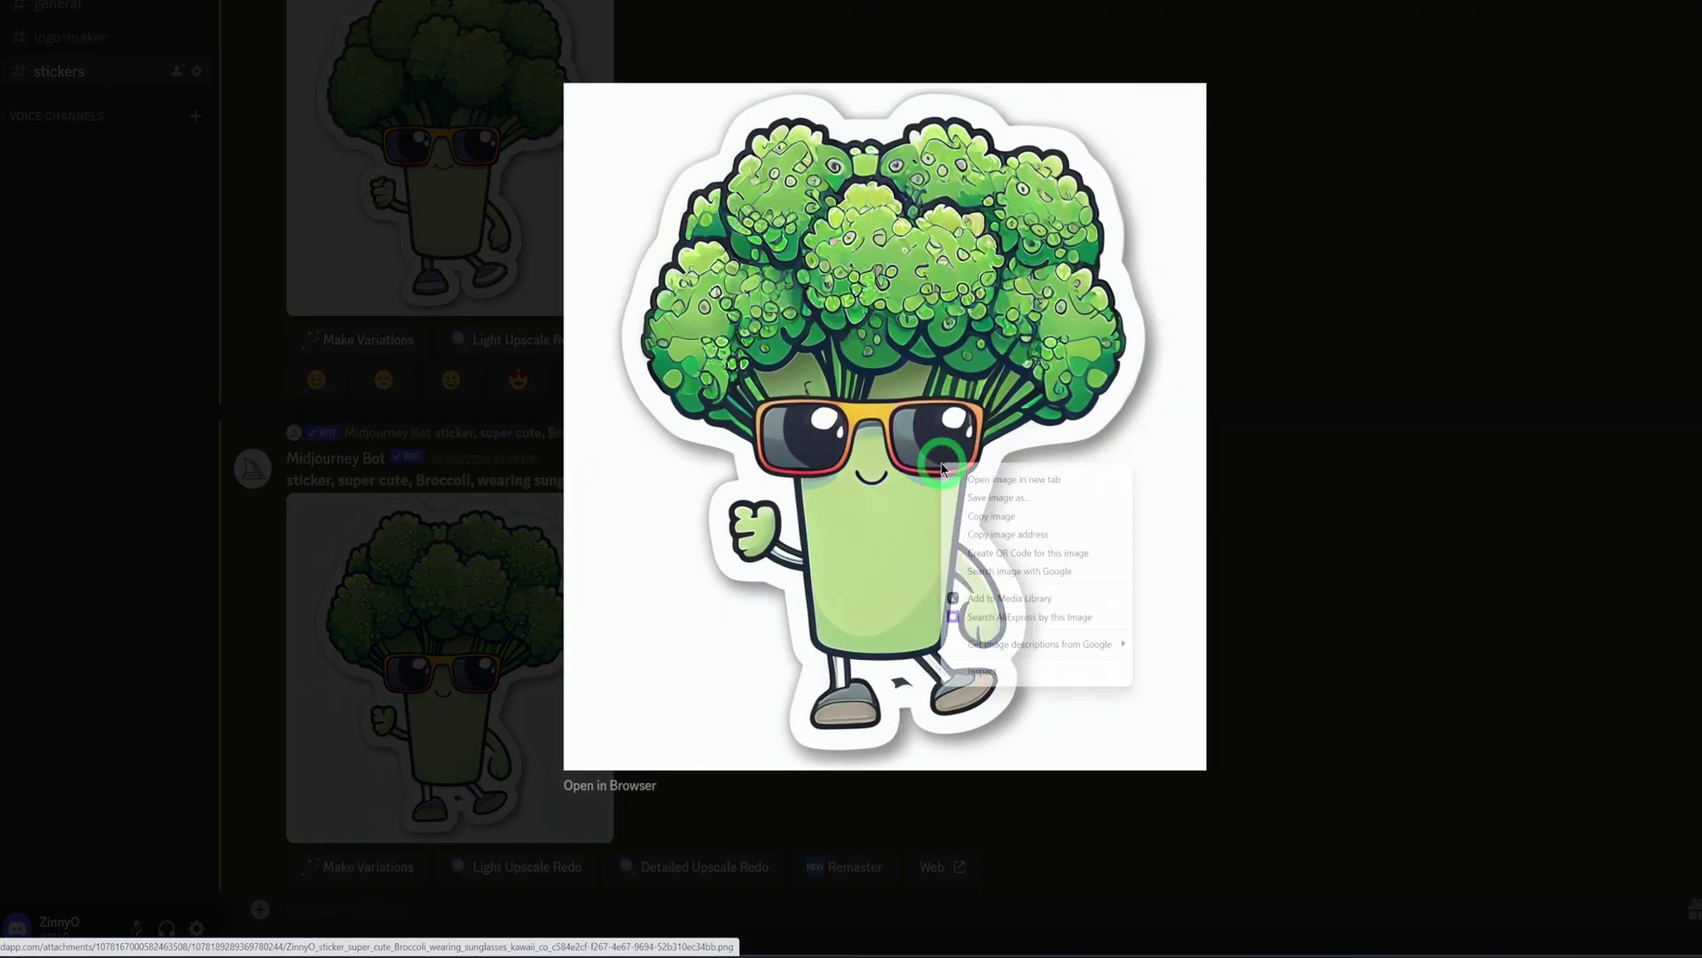
pyautogui.click(1024, 499)
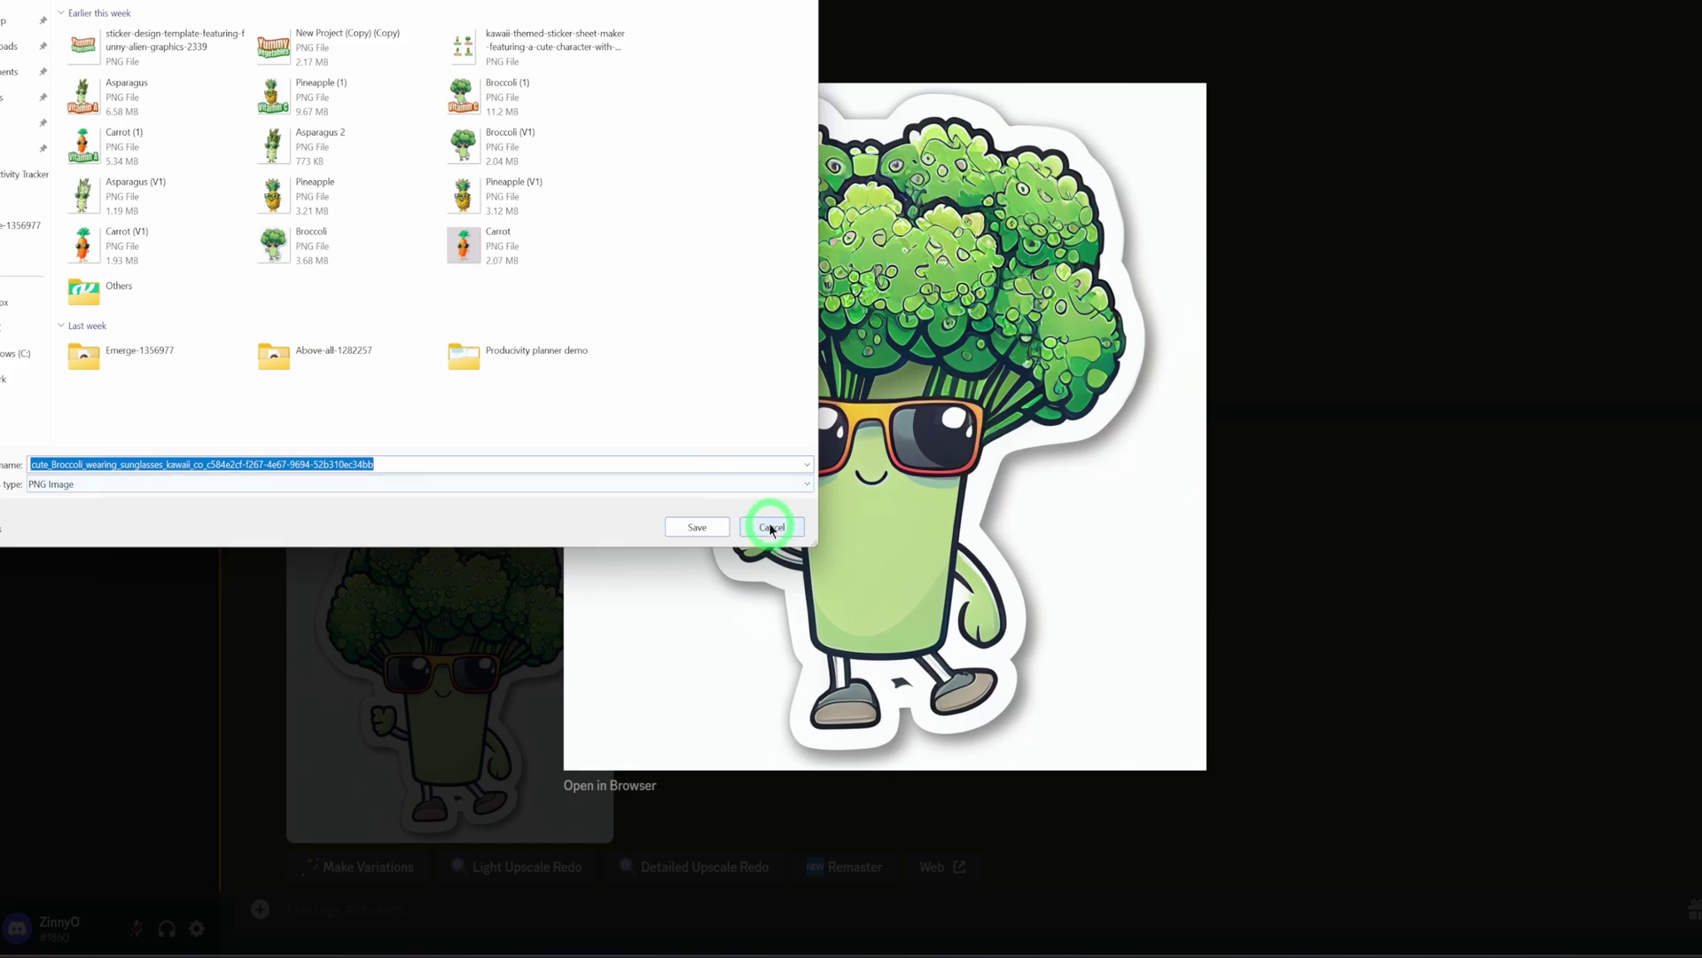
pyautogui.click(770, 527)
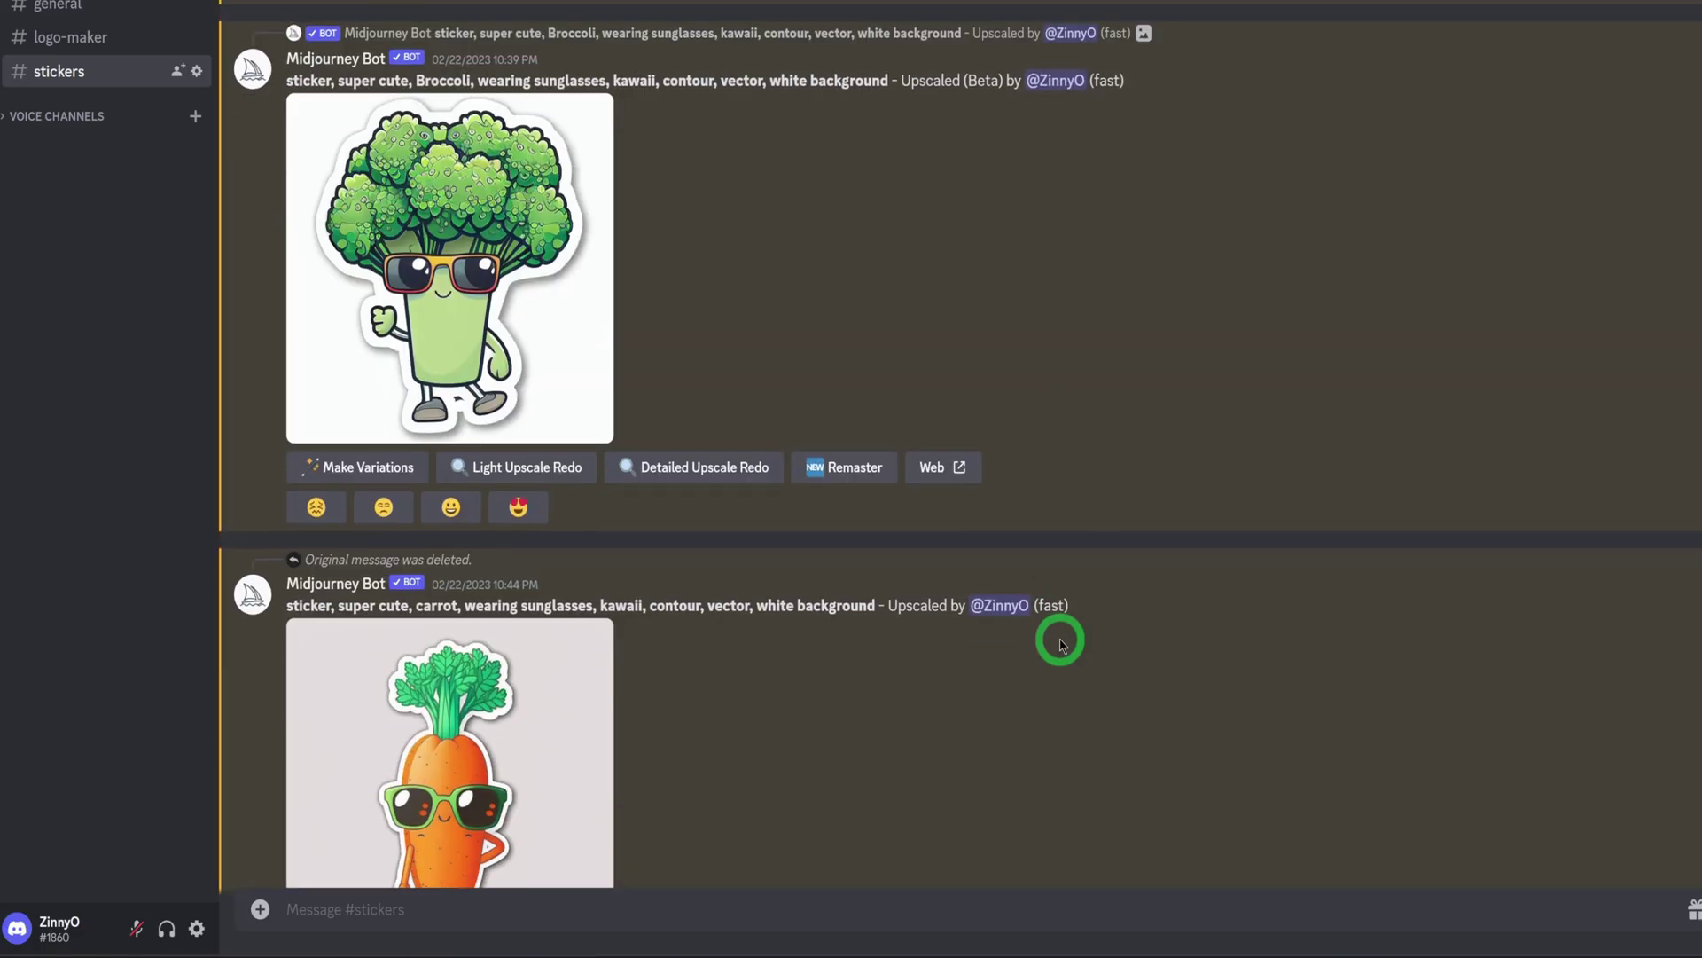
# Step: Review the carrot sticker variations and upscales, and view the beta-upscaled carrot enlarged
pyautogui.scroll(-4, 1060, 640)
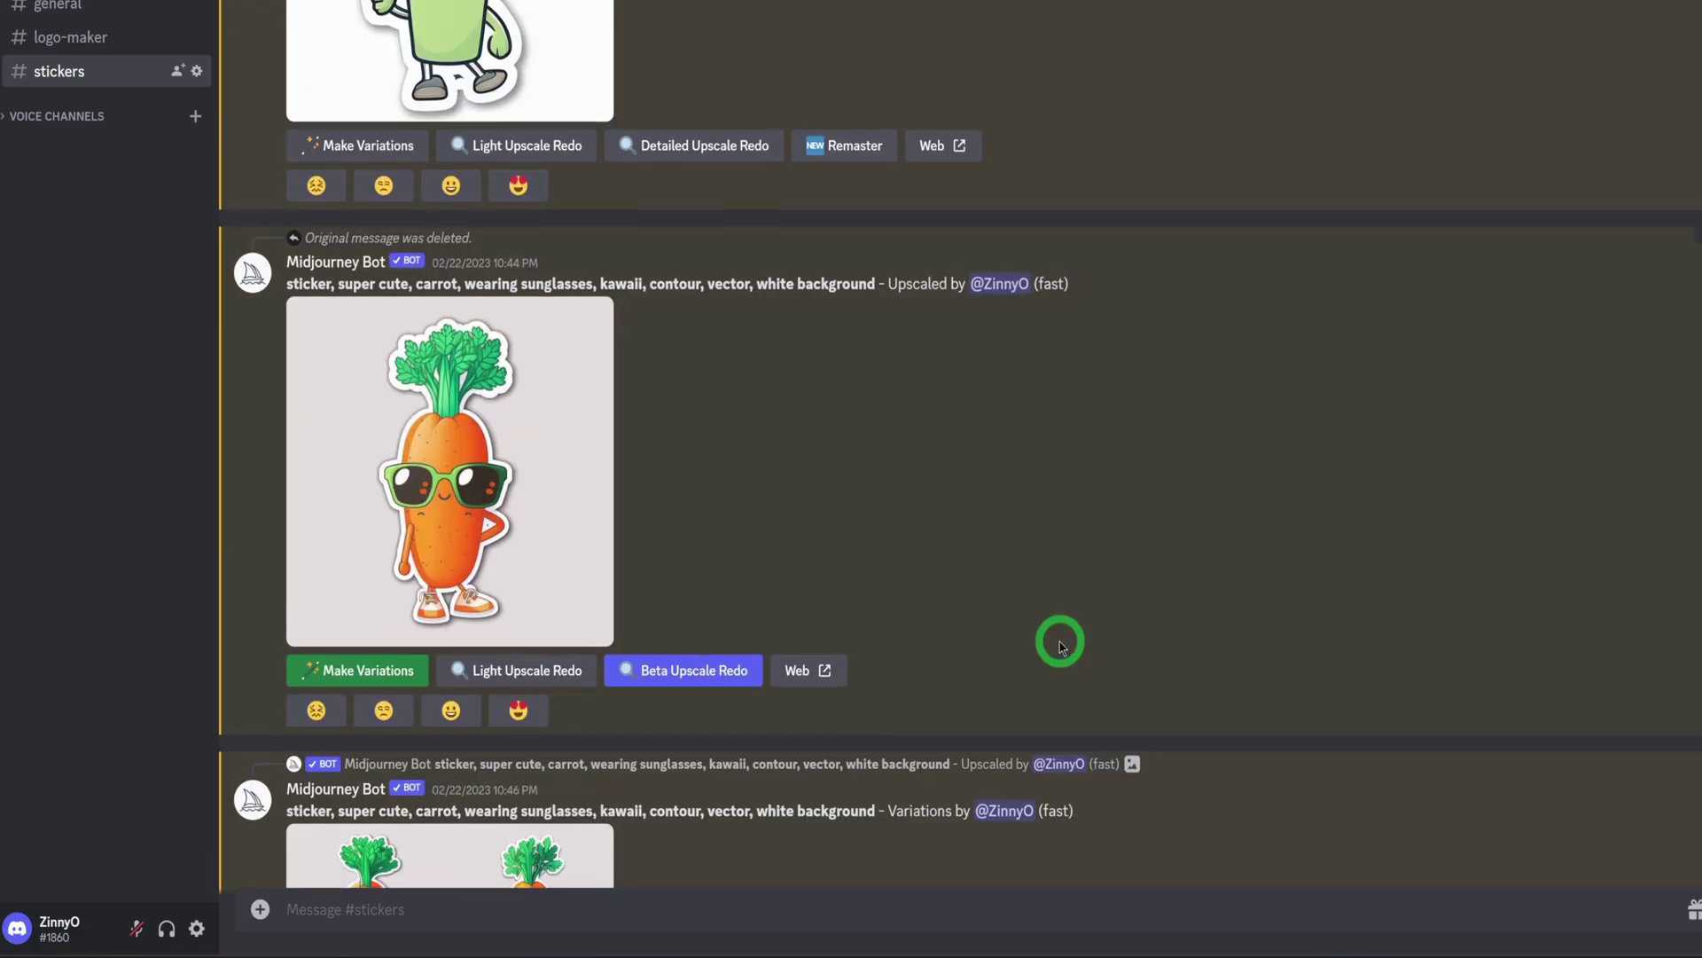
pyautogui.scroll(-7, 1059, 642)
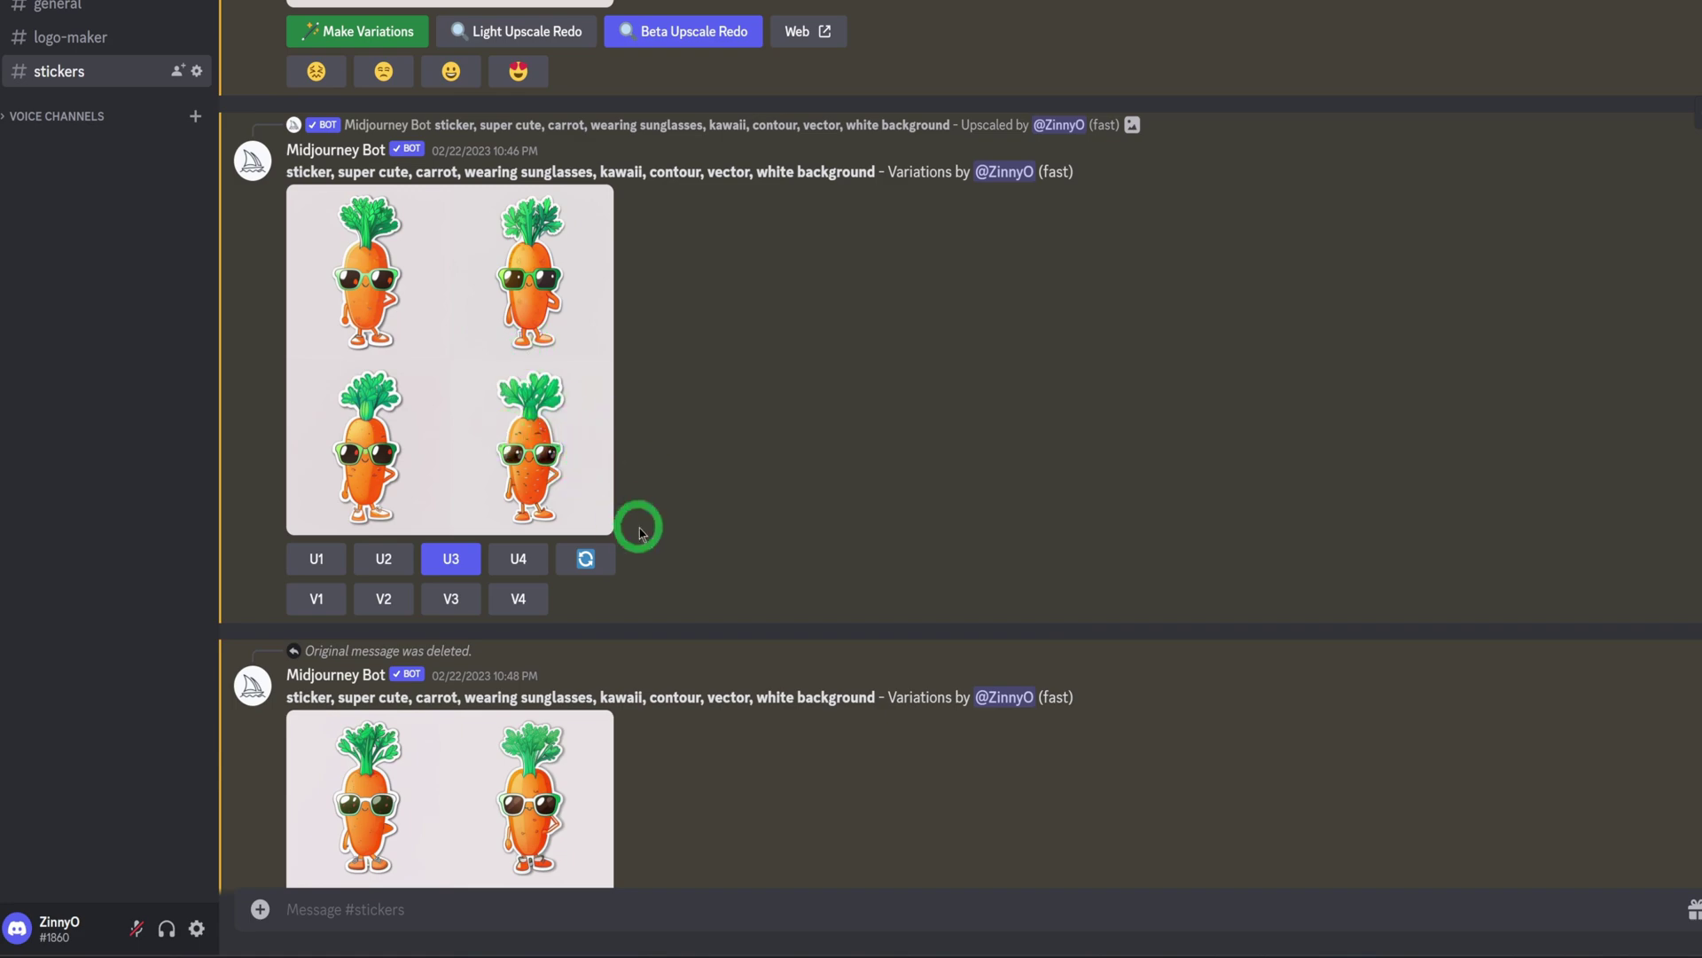
pyautogui.scroll(-10, 641, 530)
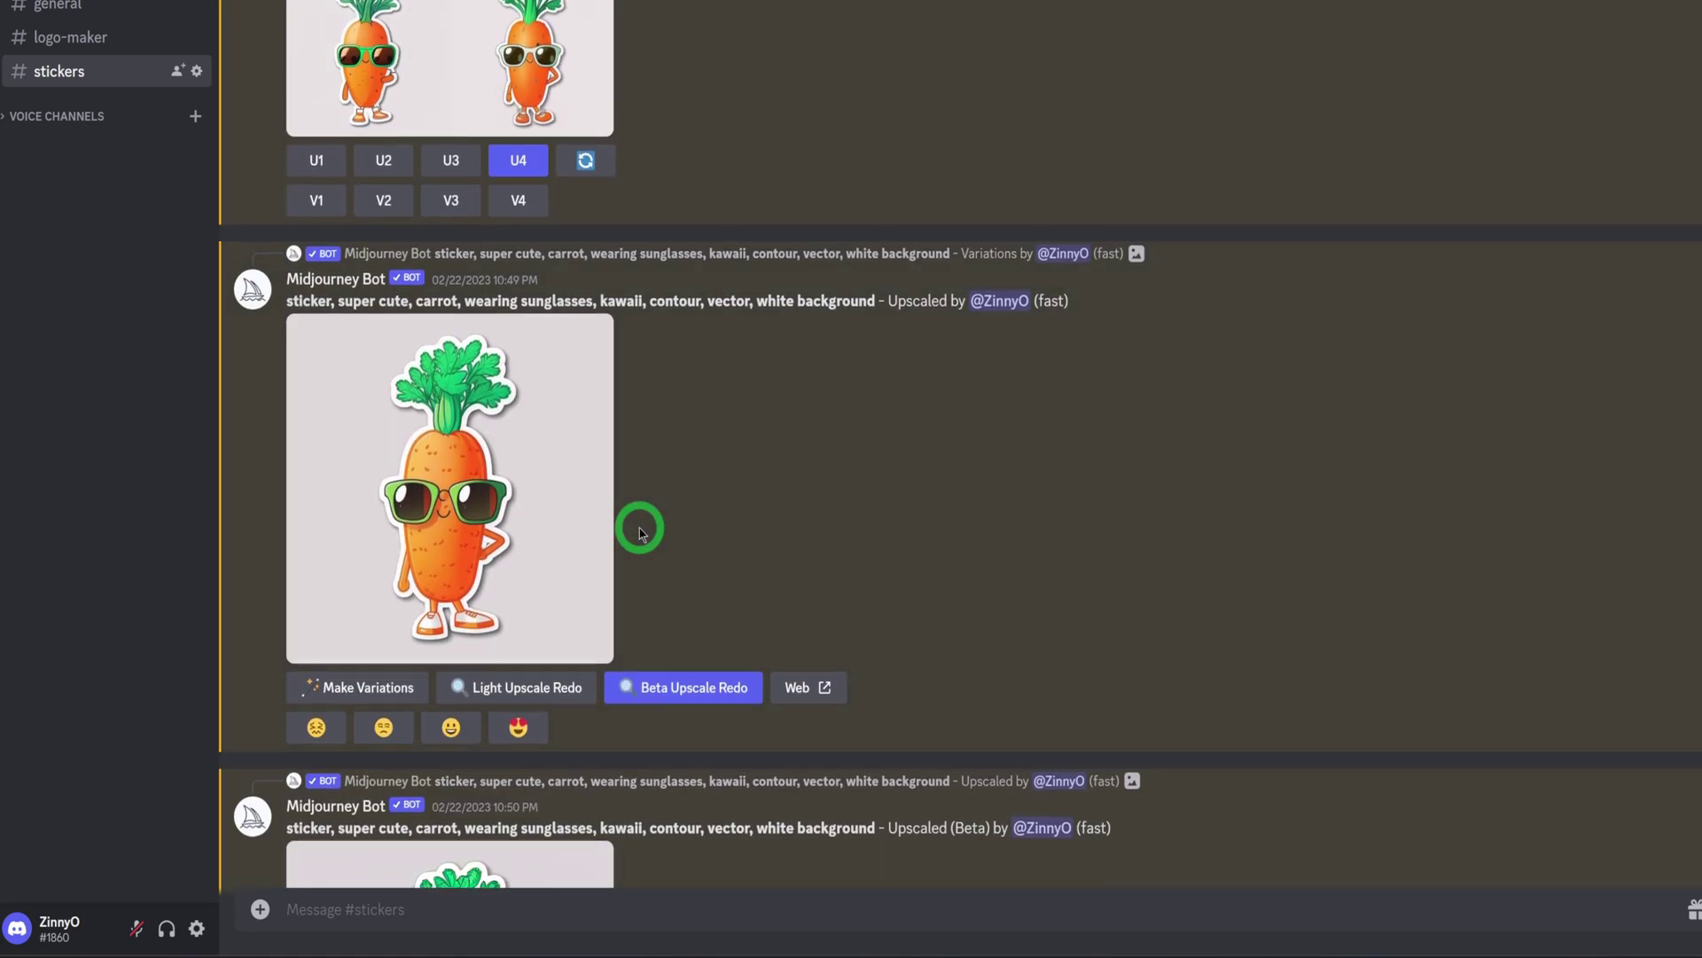
pyautogui.scroll(-4, 640, 529)
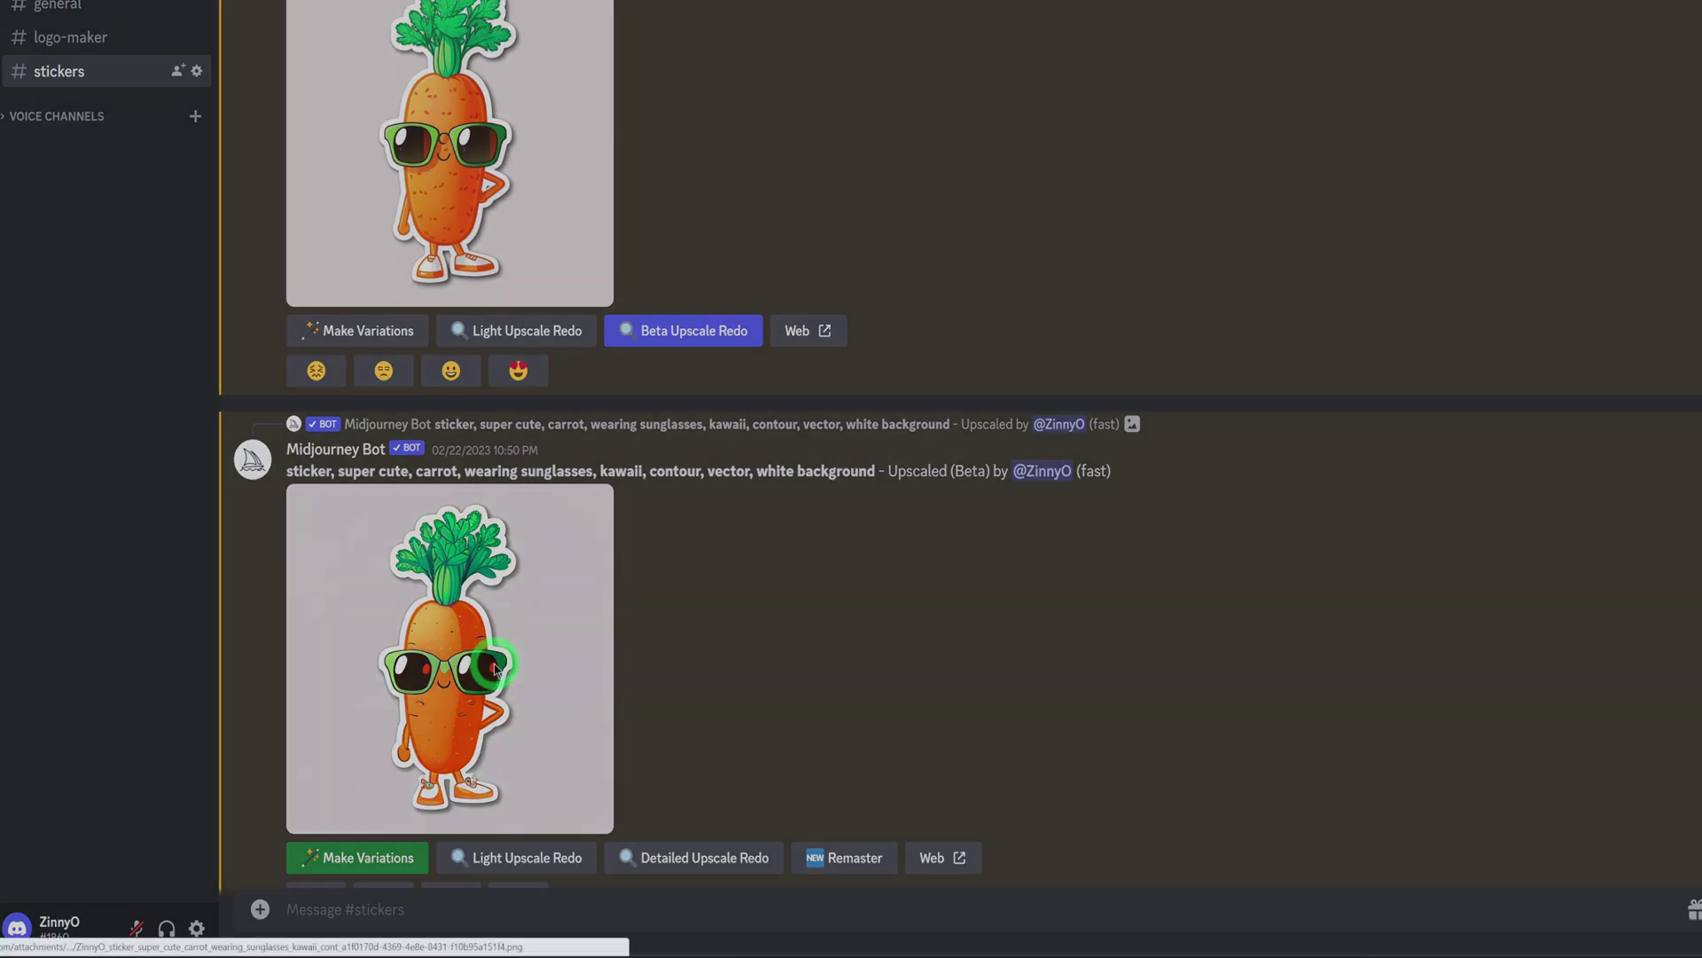
pyautogui.click(494, 667)
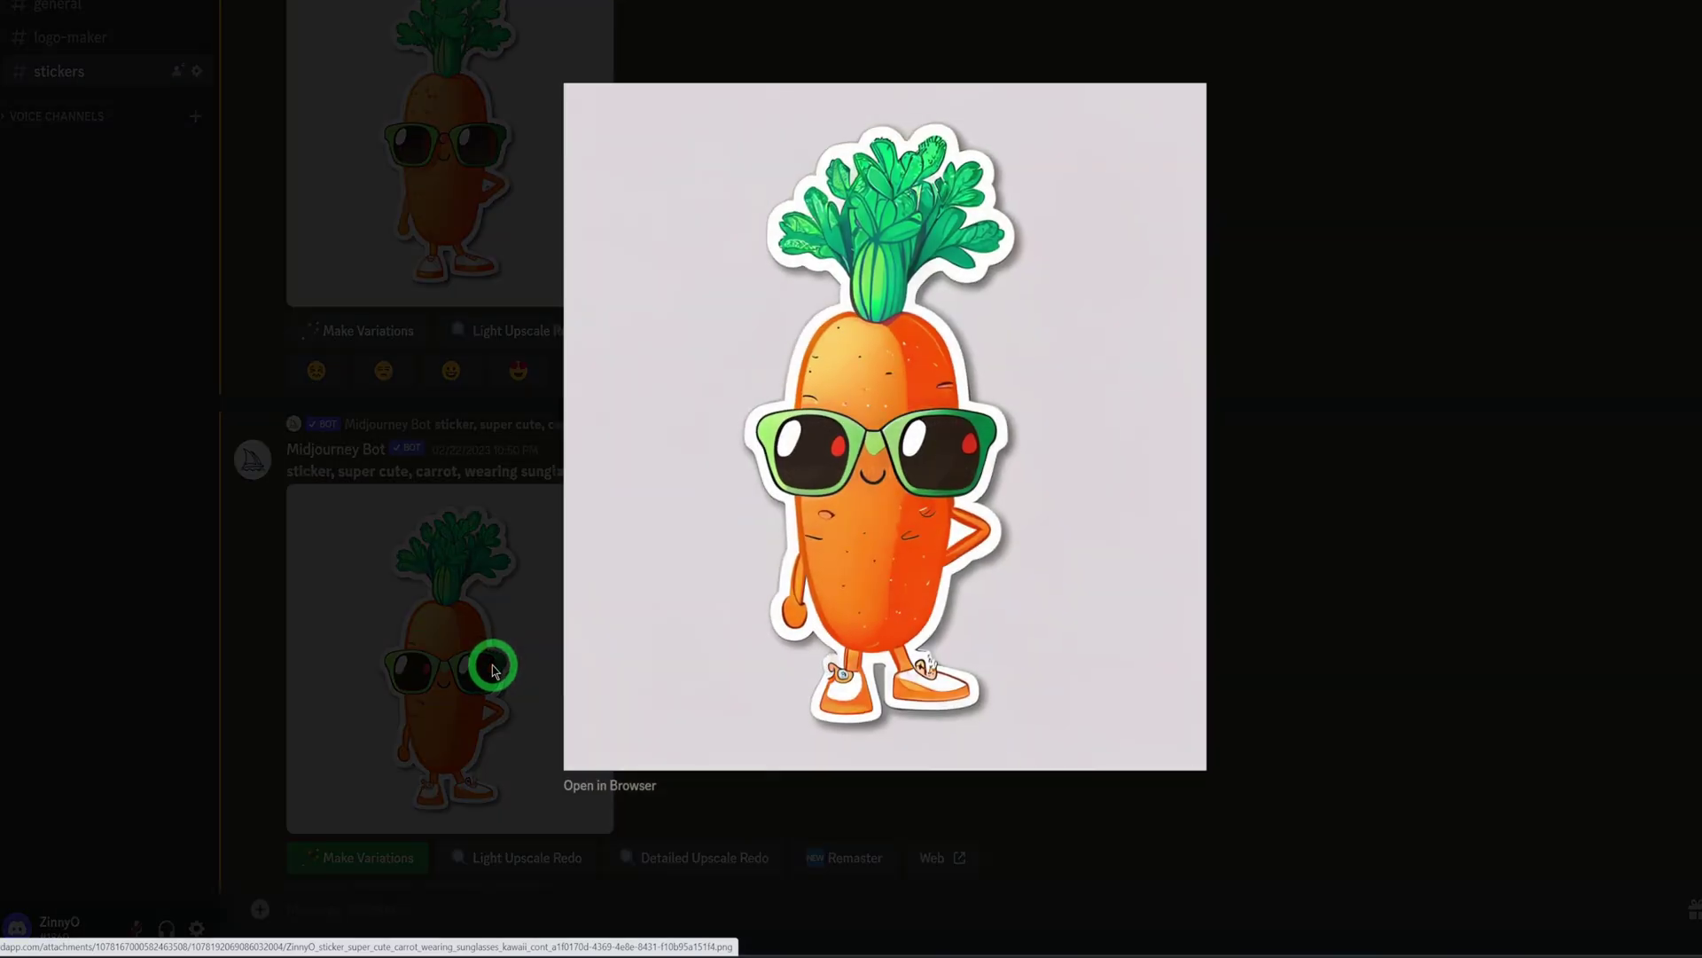
pyautogui.click(493, 667)
# Step: Review the green asparagus sticker variations and view the upscaled asparagus image enlarged
pyautogui.scroll(-15, 589, 684)
pyautogui.scroll(-5, 593, 684)
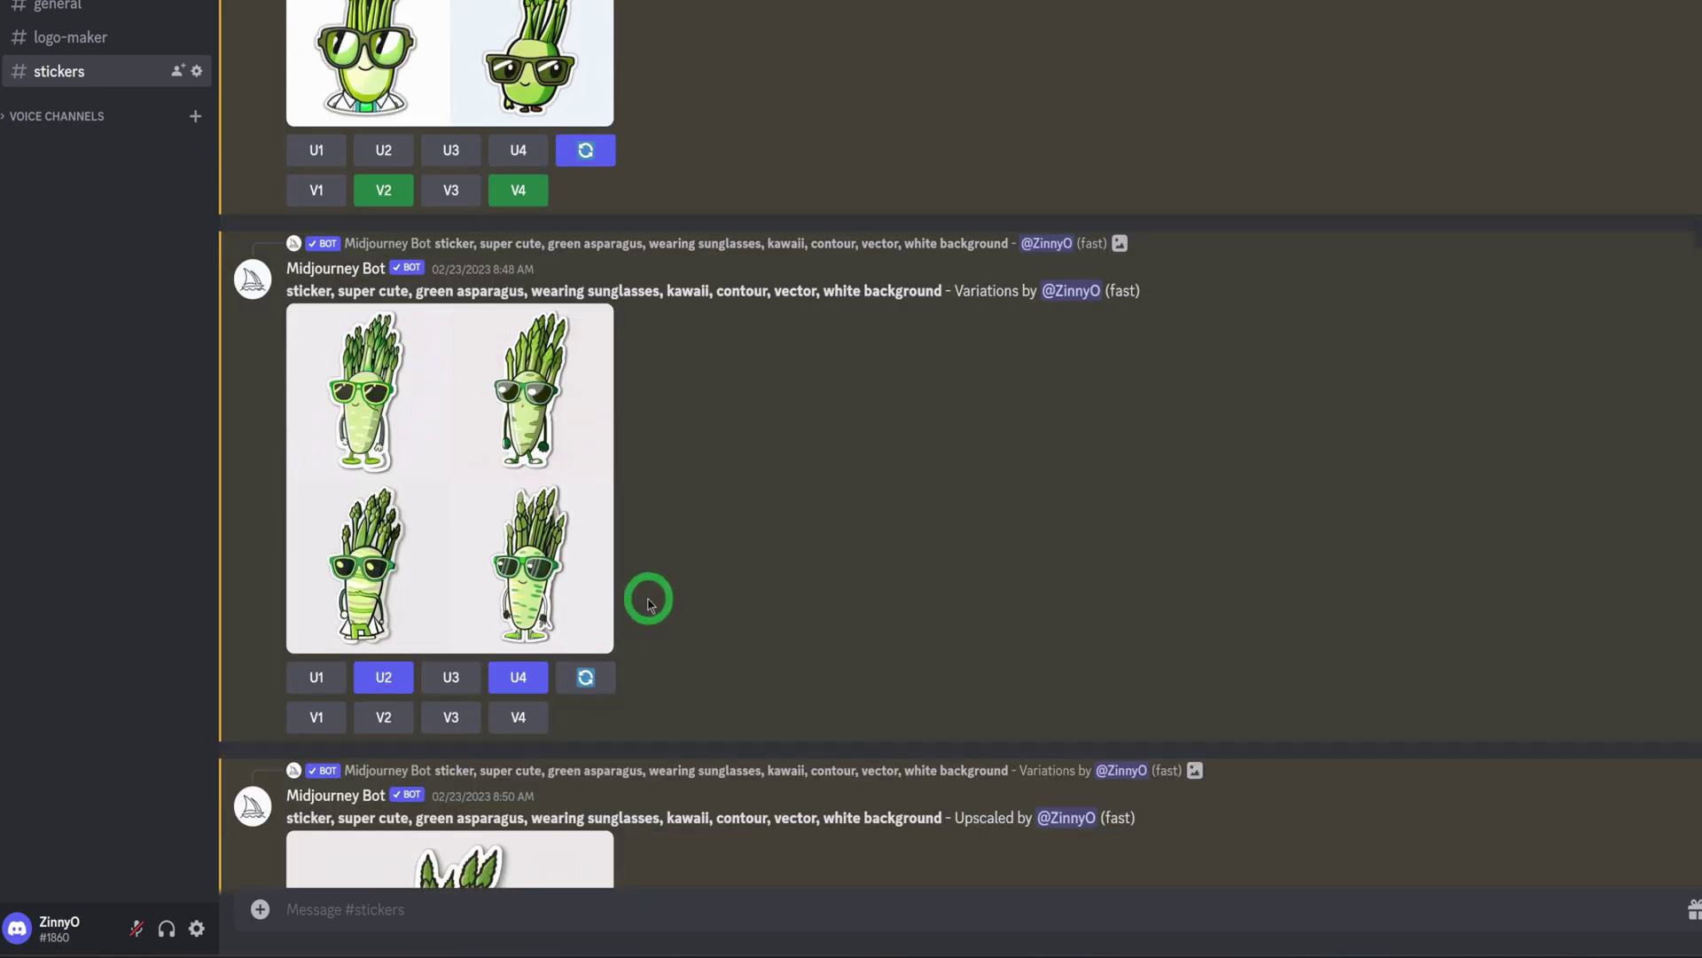
pyautogui.scroll(-8, 648, 606)
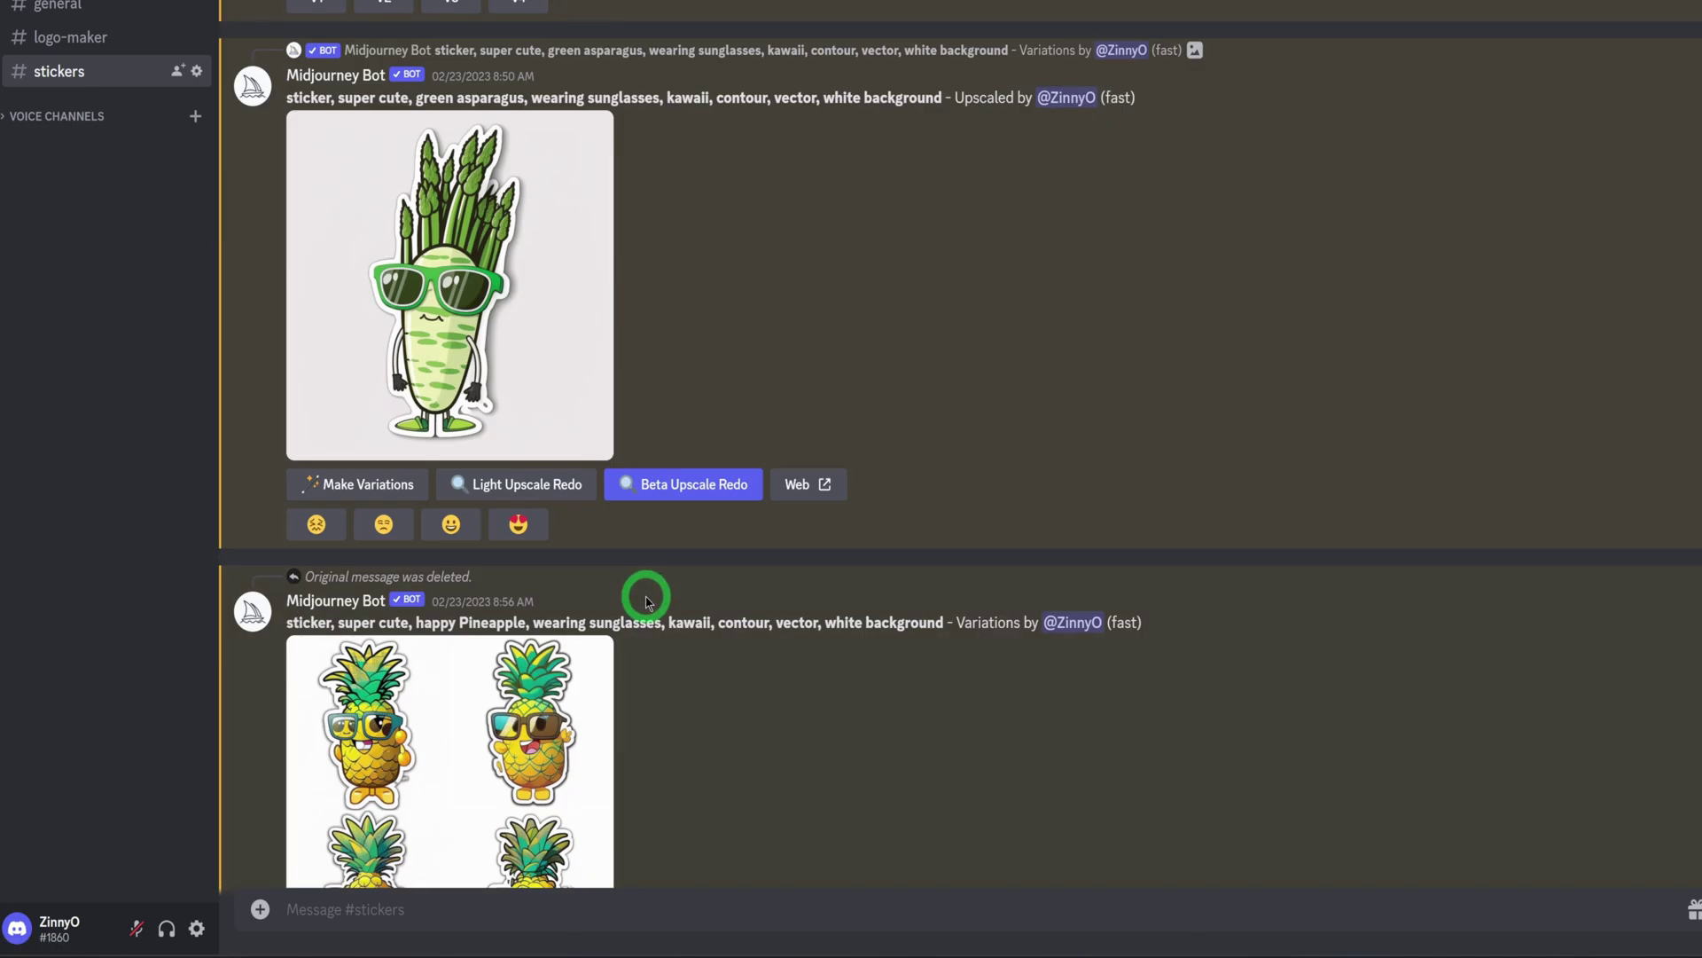
pyautogui.click(486, 353)
pyautogui.click(486, 353)
# Step: Review the happy pineapple sticker upscales and enlarge the last beta-upscaled pineapple, the one with dark green glasses
pyautogui.scroll(-12, 628, 623)
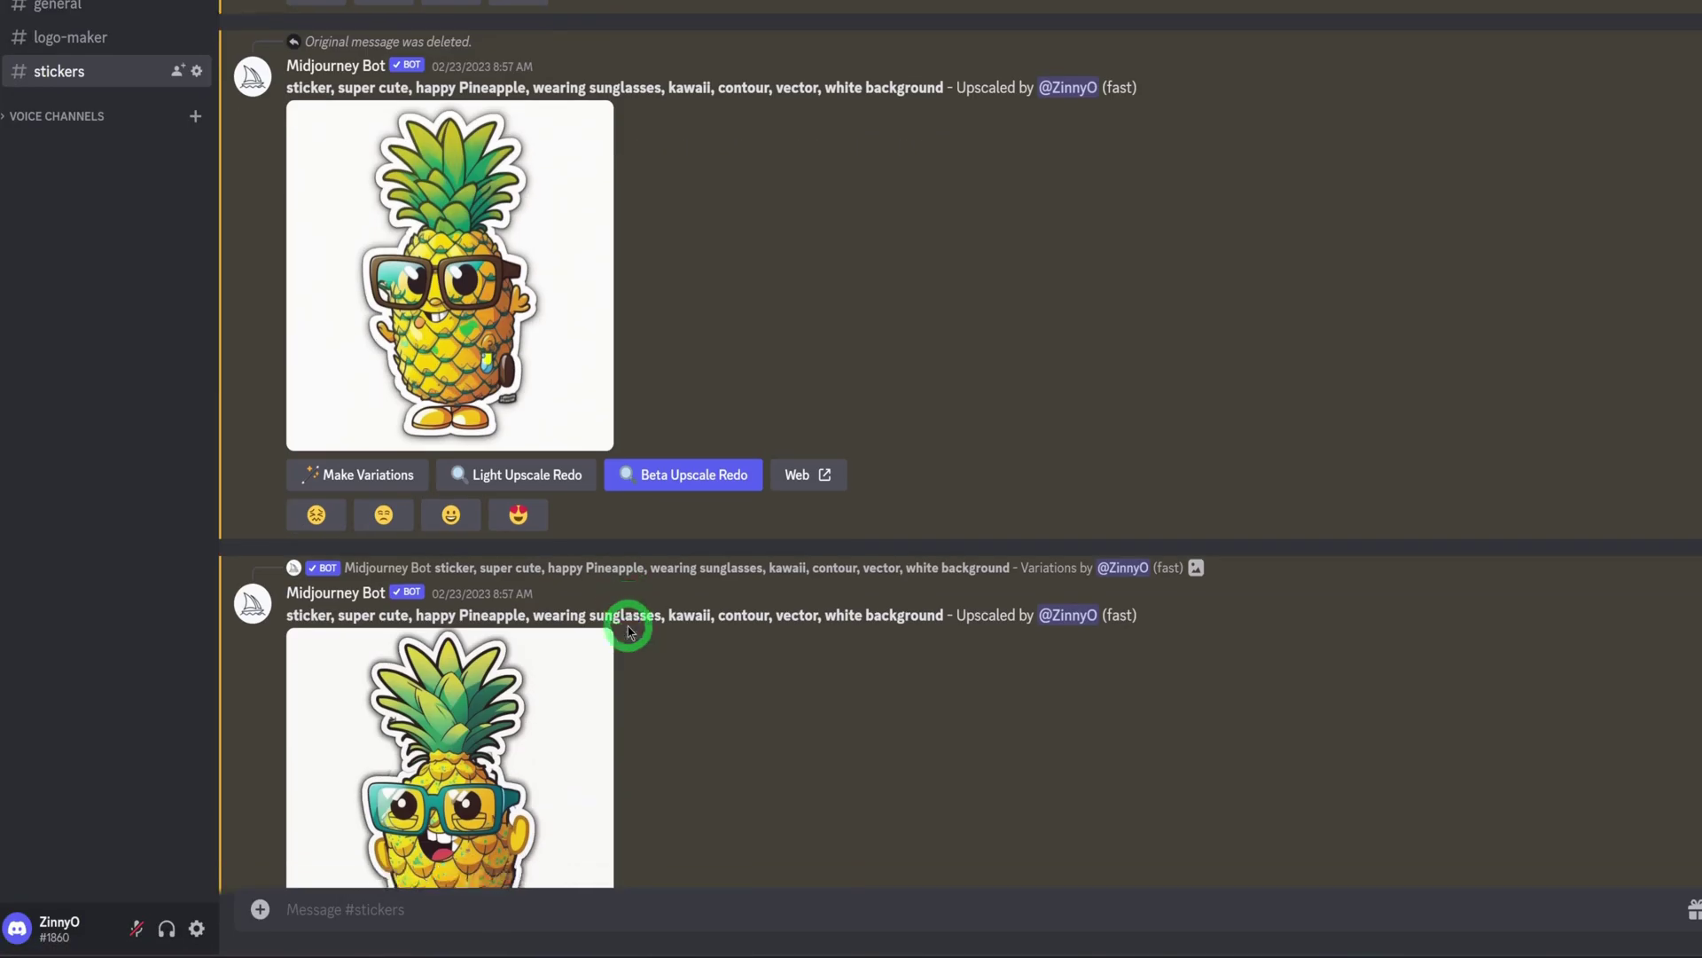
pyautogui.scroll(-12, 628, 631)
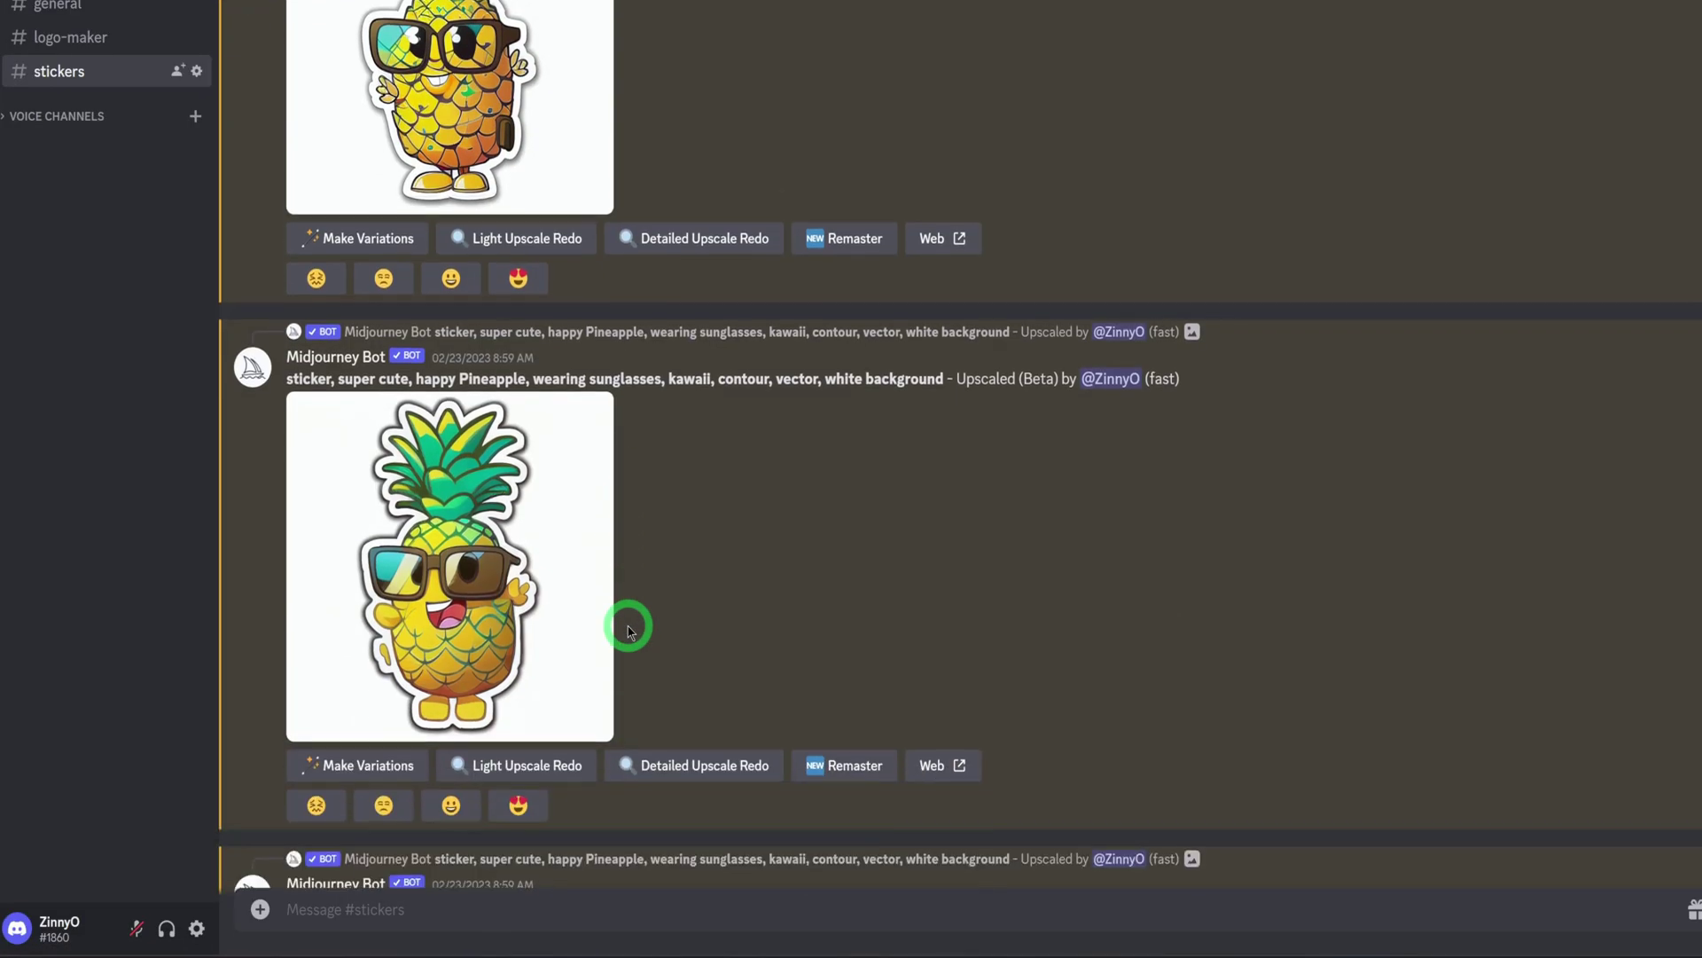
pyautogui.scroll(-3, 487, 572)
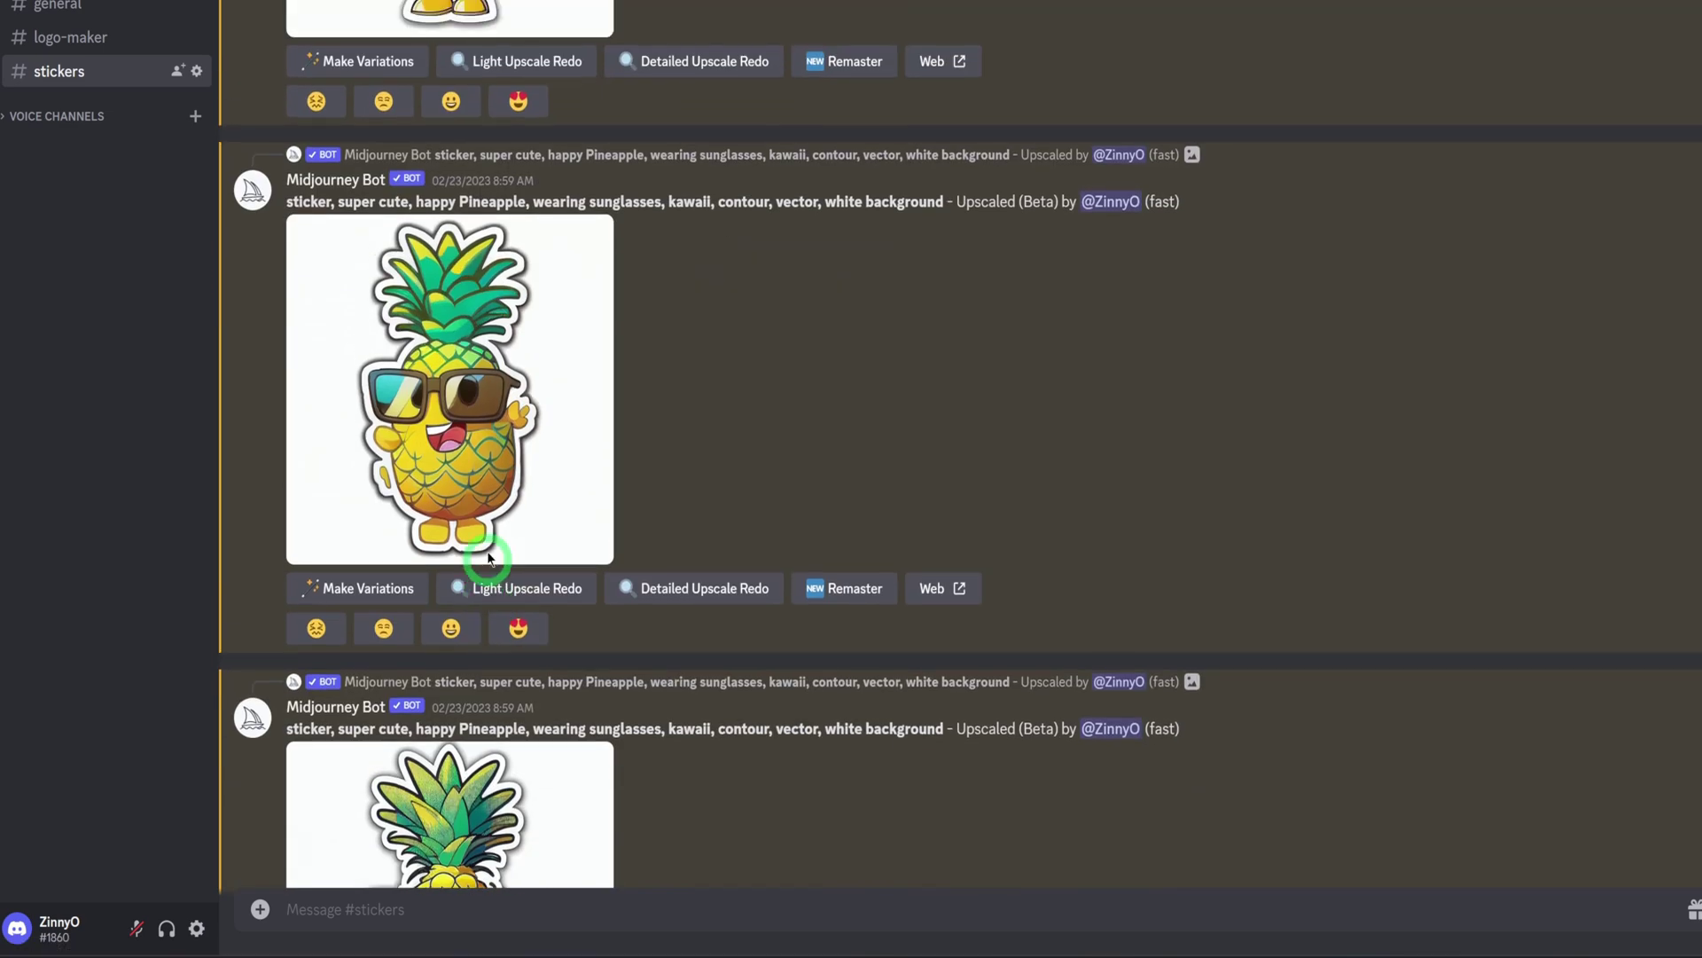
pyautogui.scroll(-4, 487, 585)
pyautogui.click(501, 631)
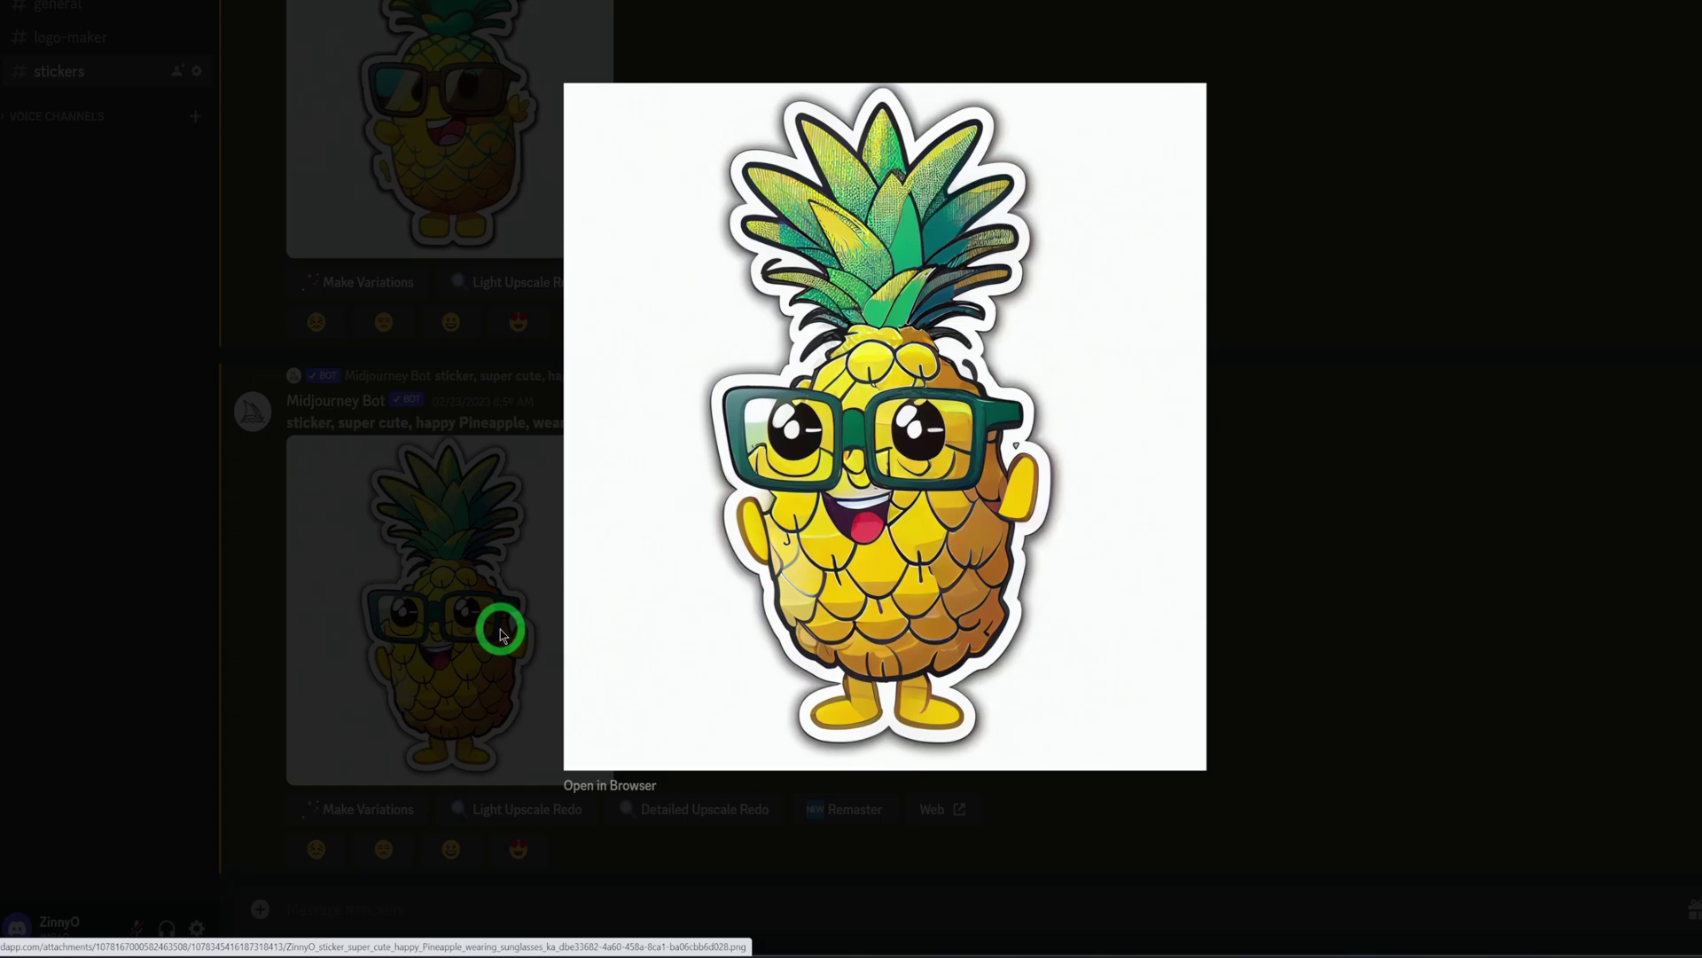
# Step: Switch to Photopea and create a blank 5 × 5 inch project at 300 pixels per inch with a white background
pyautogui.click(501, 631)
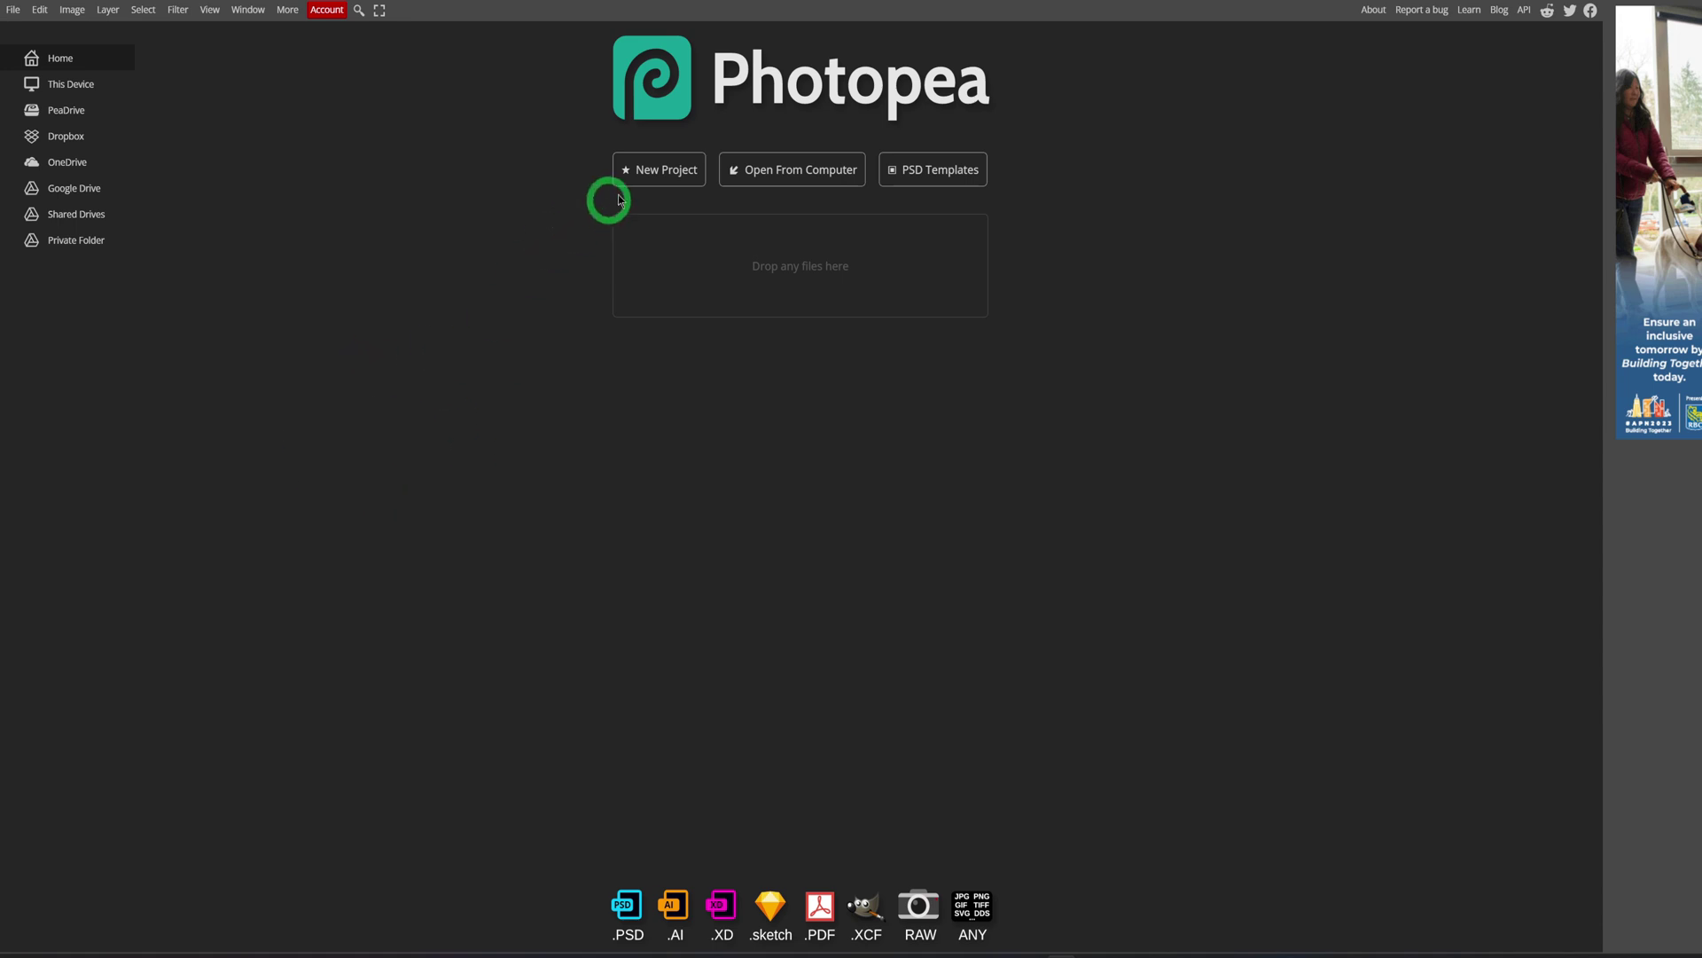
pyautogui.click(650, 172)
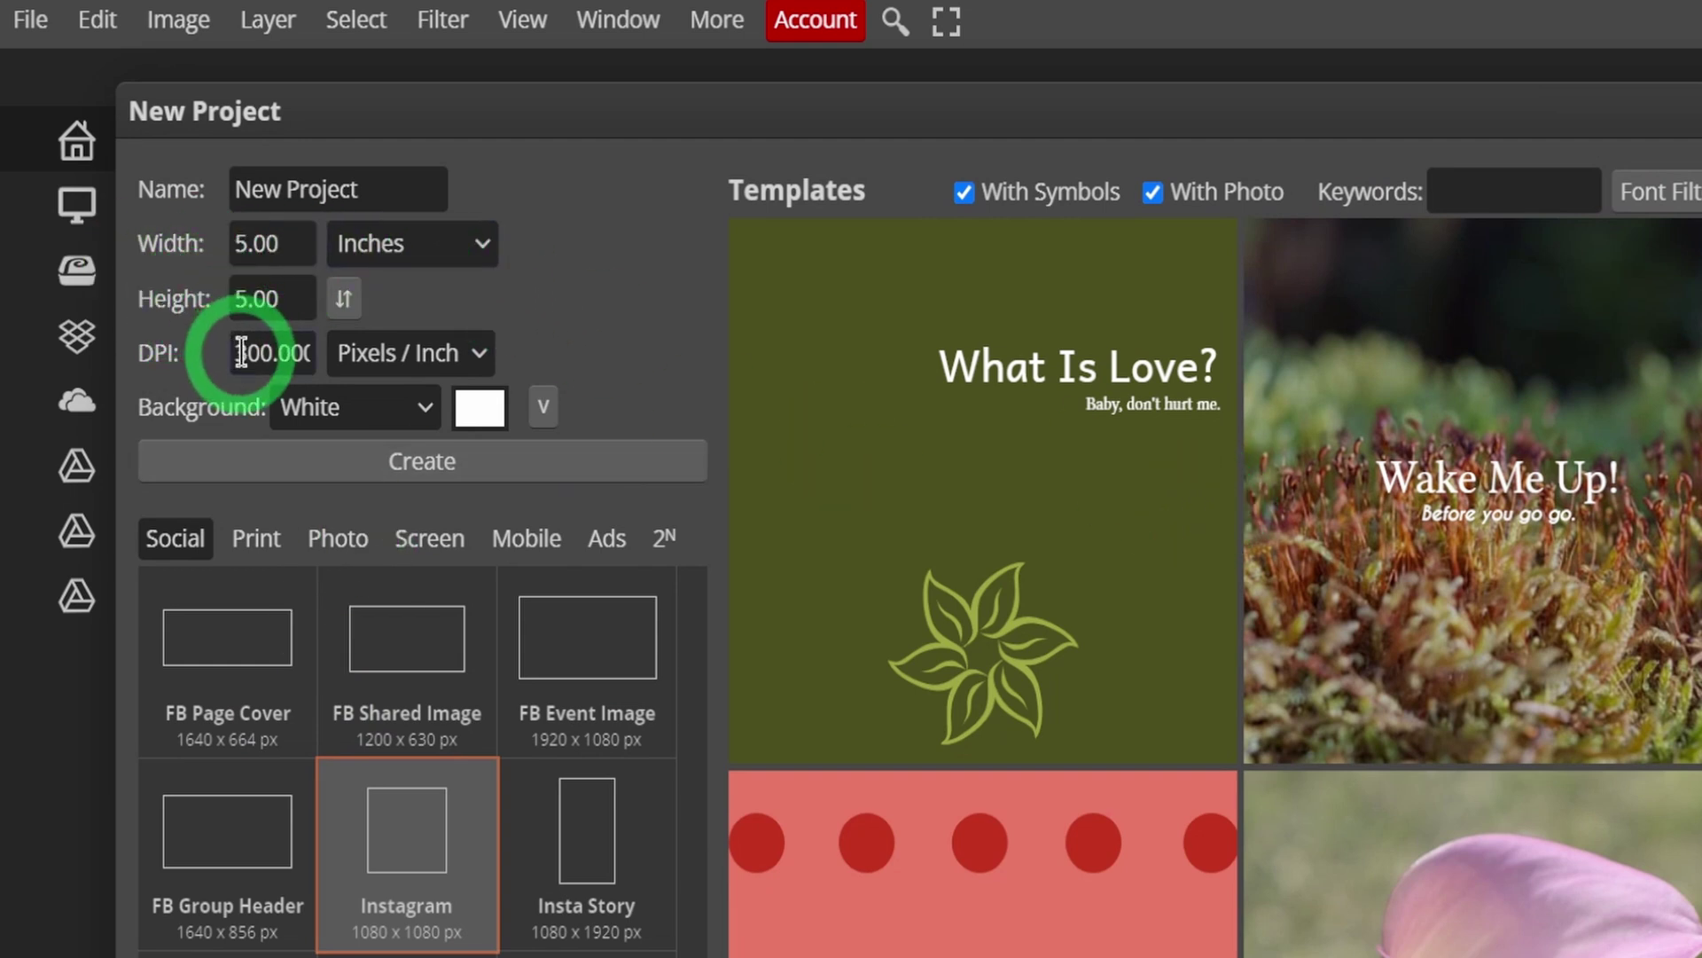
pyautogui.click(295, 353)
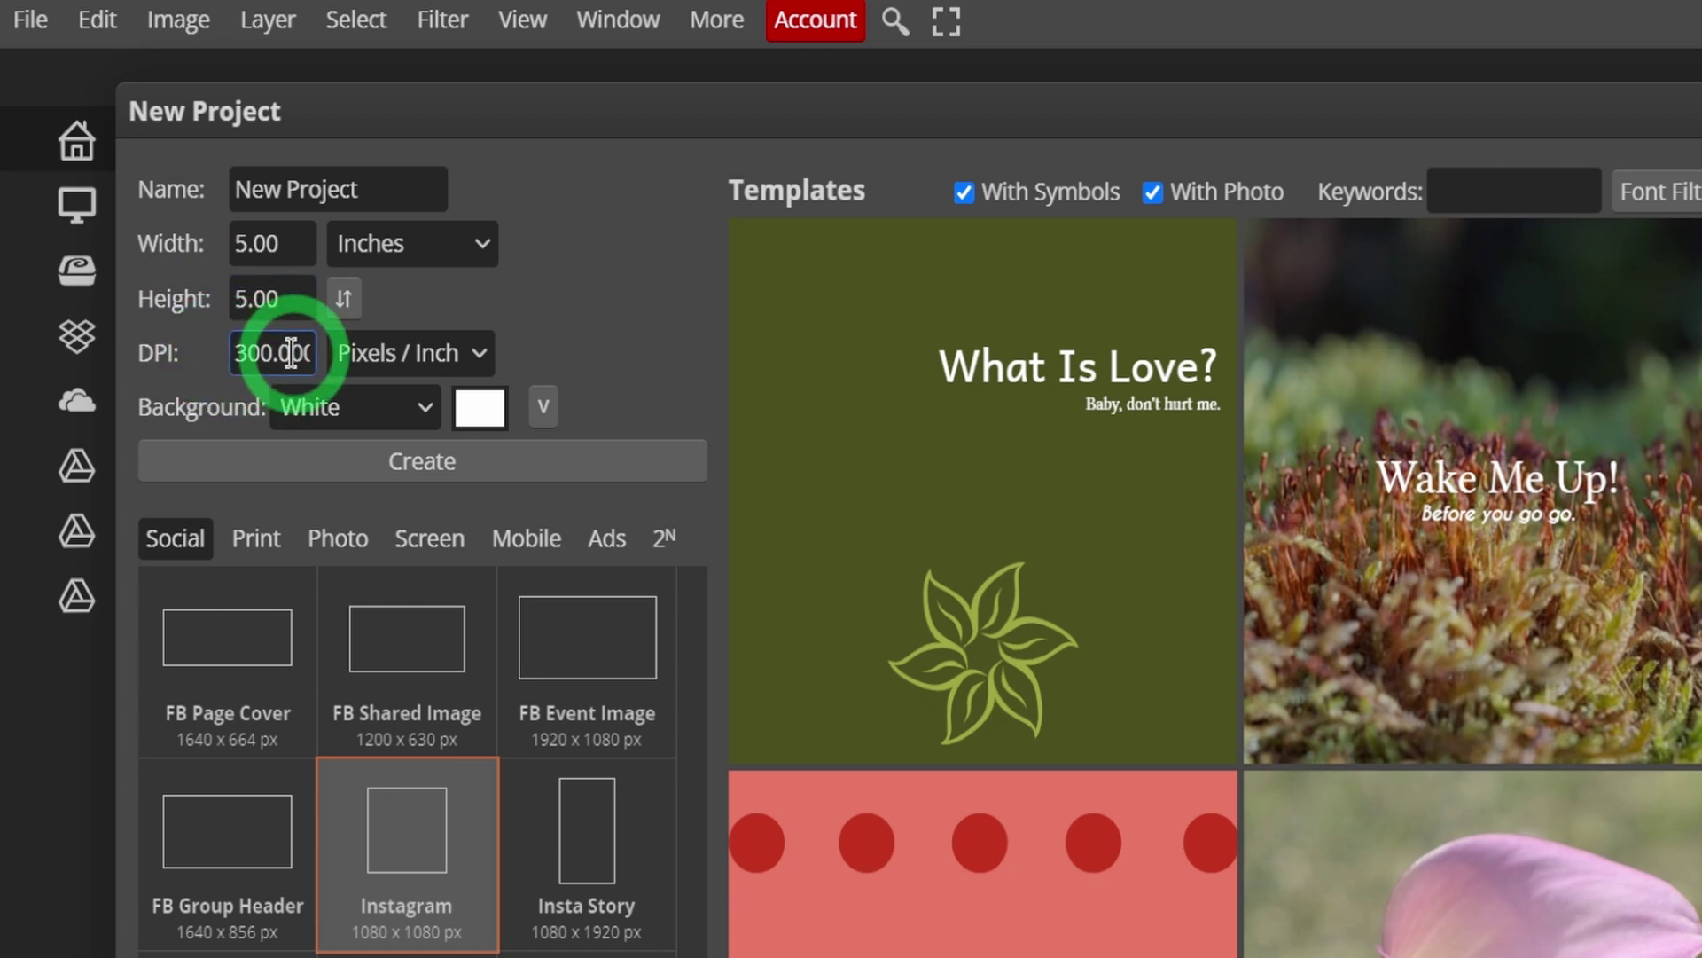
pyautogui.click(263, 271)
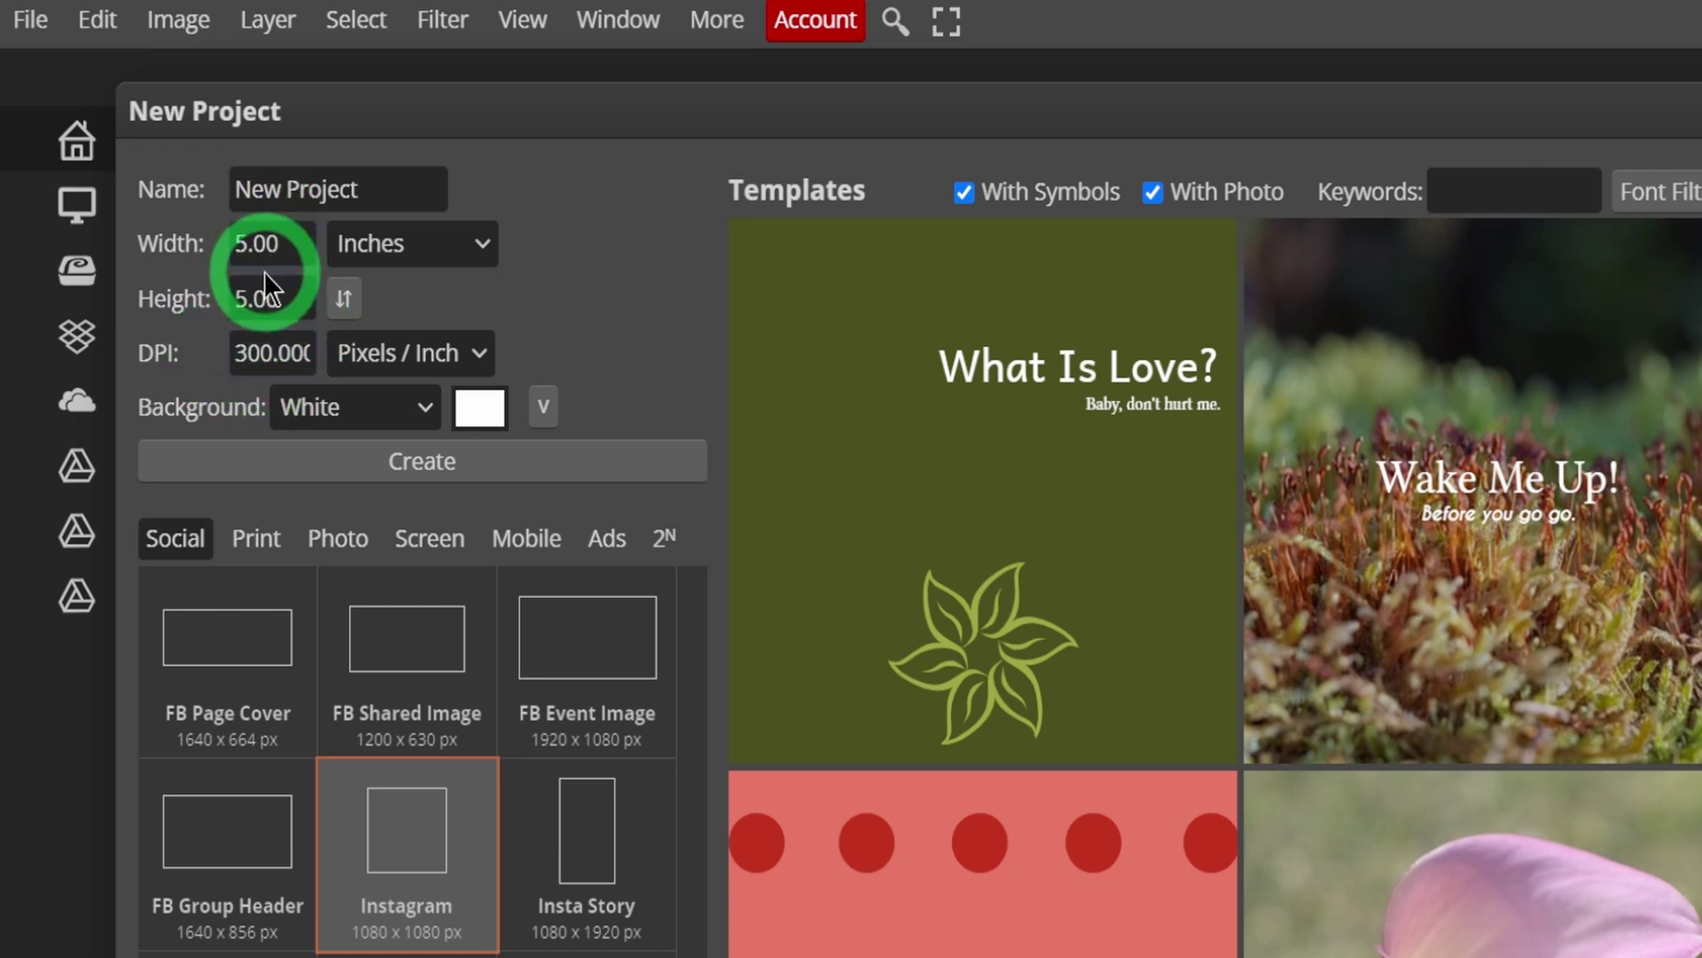
pyautogui.click(289, 354)
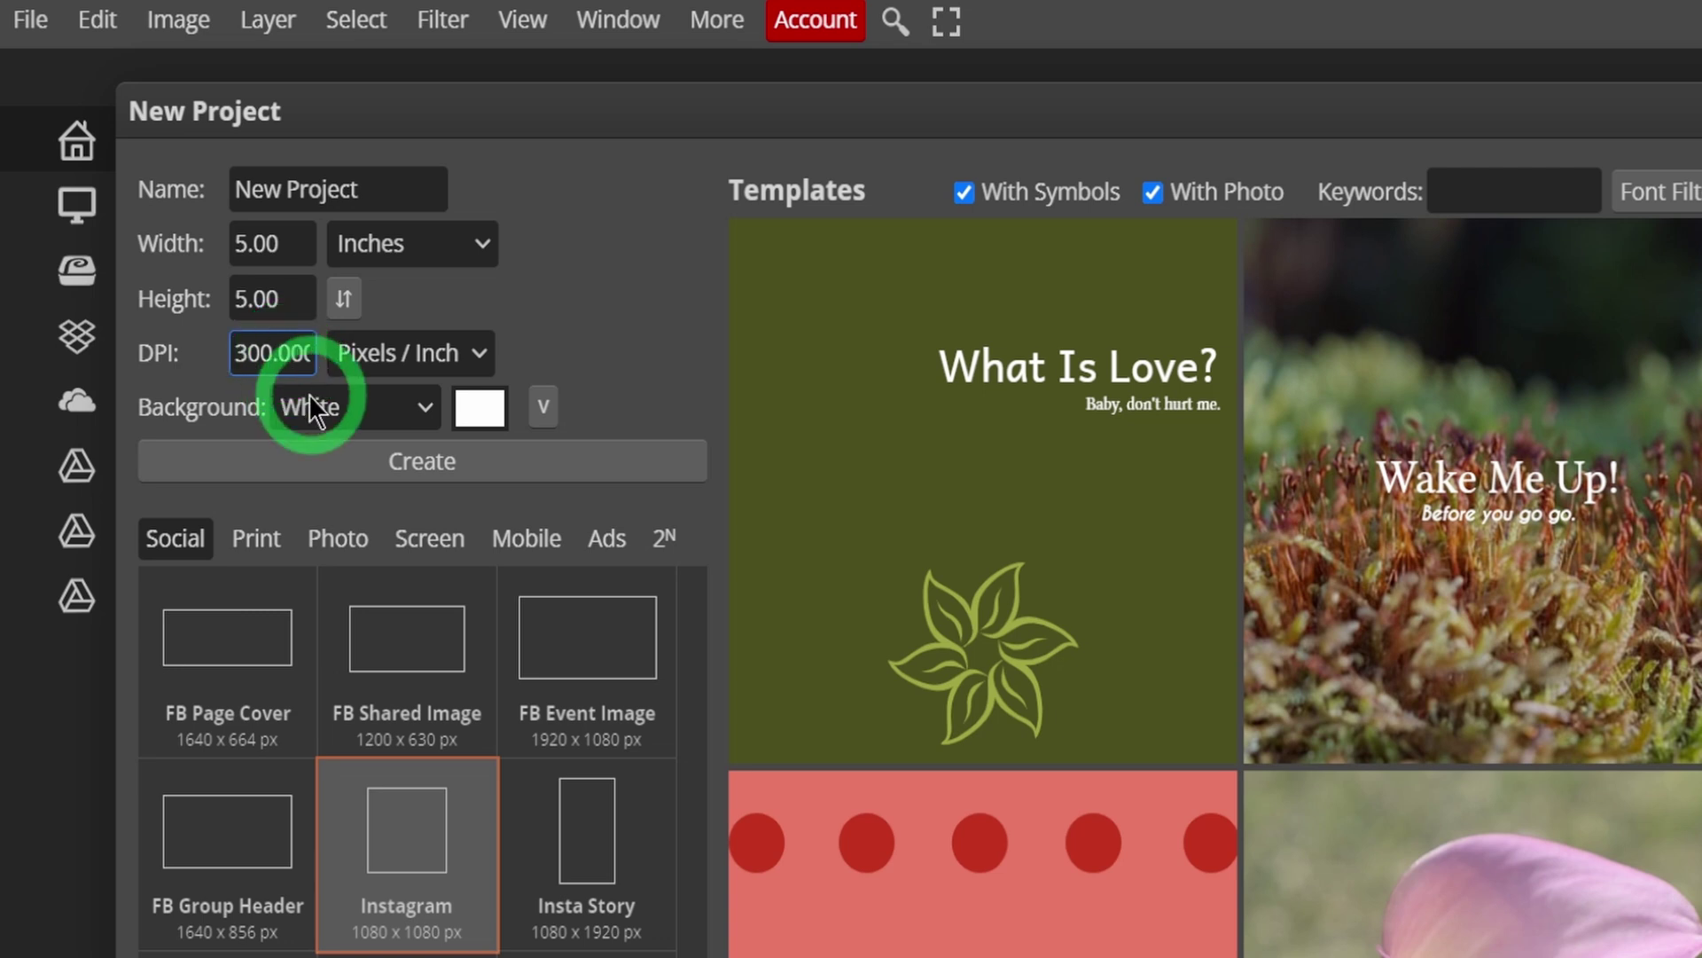
pyautogui.click(414, 470)
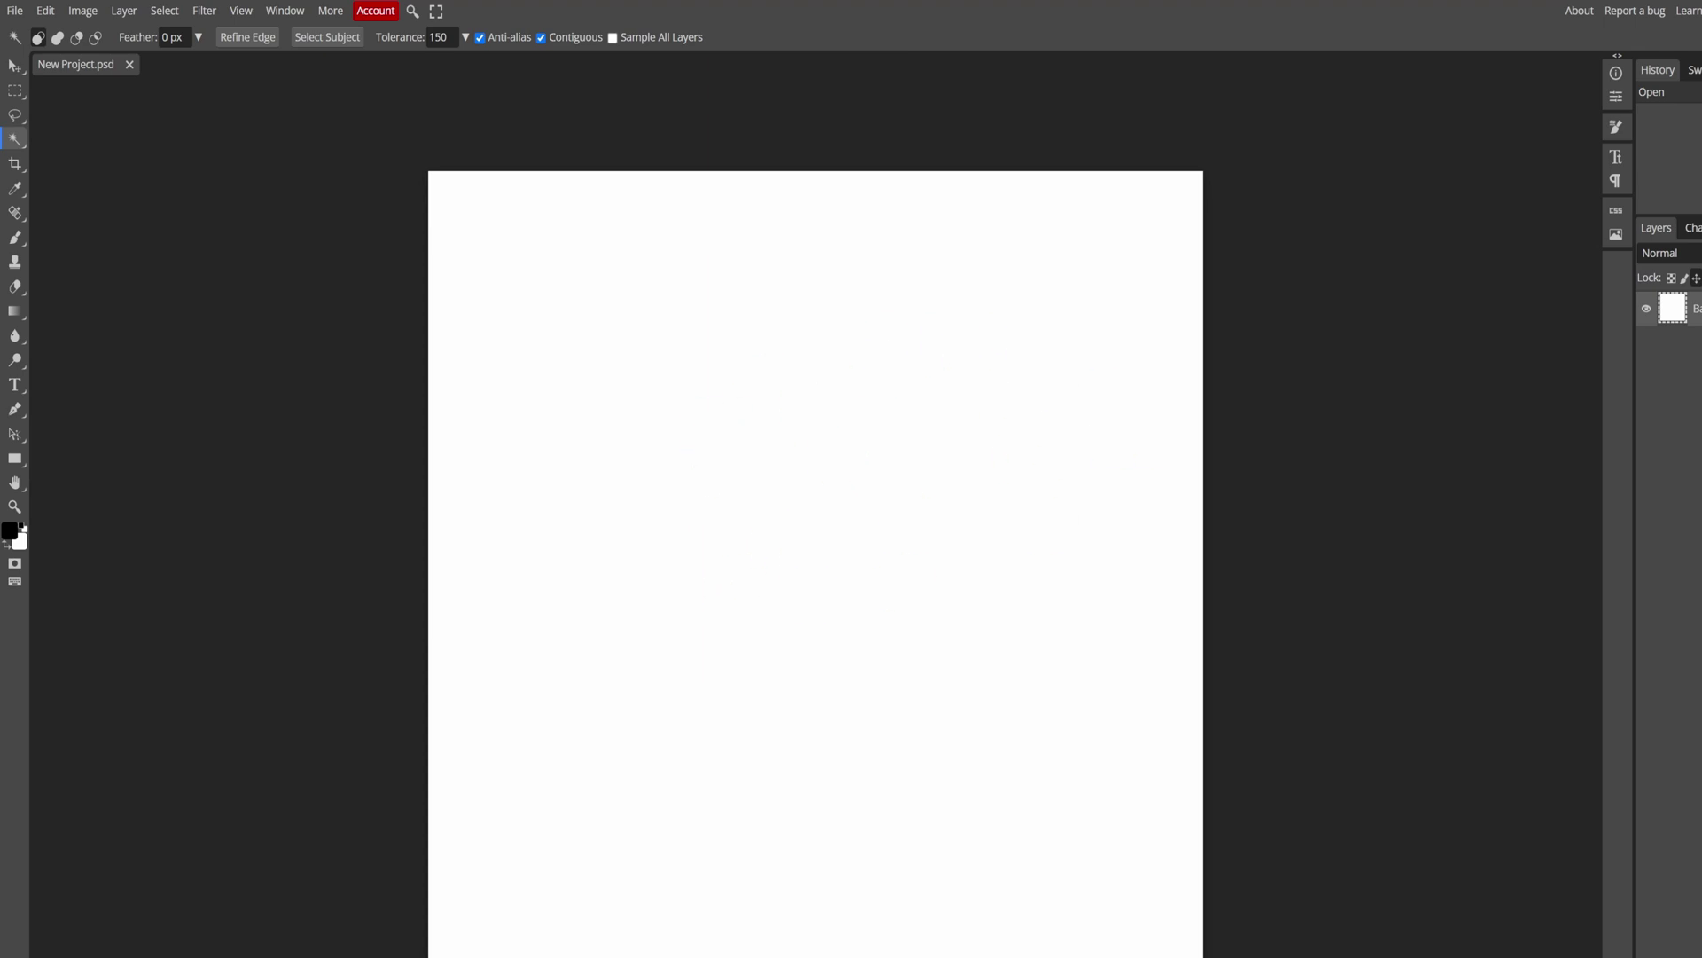
# Step: Place the carrot sticker image on the blank canvas and rasterize the Carrot layer
pyautogui.moveTo(936, 523); pyautogui.dragTo(938, 523)
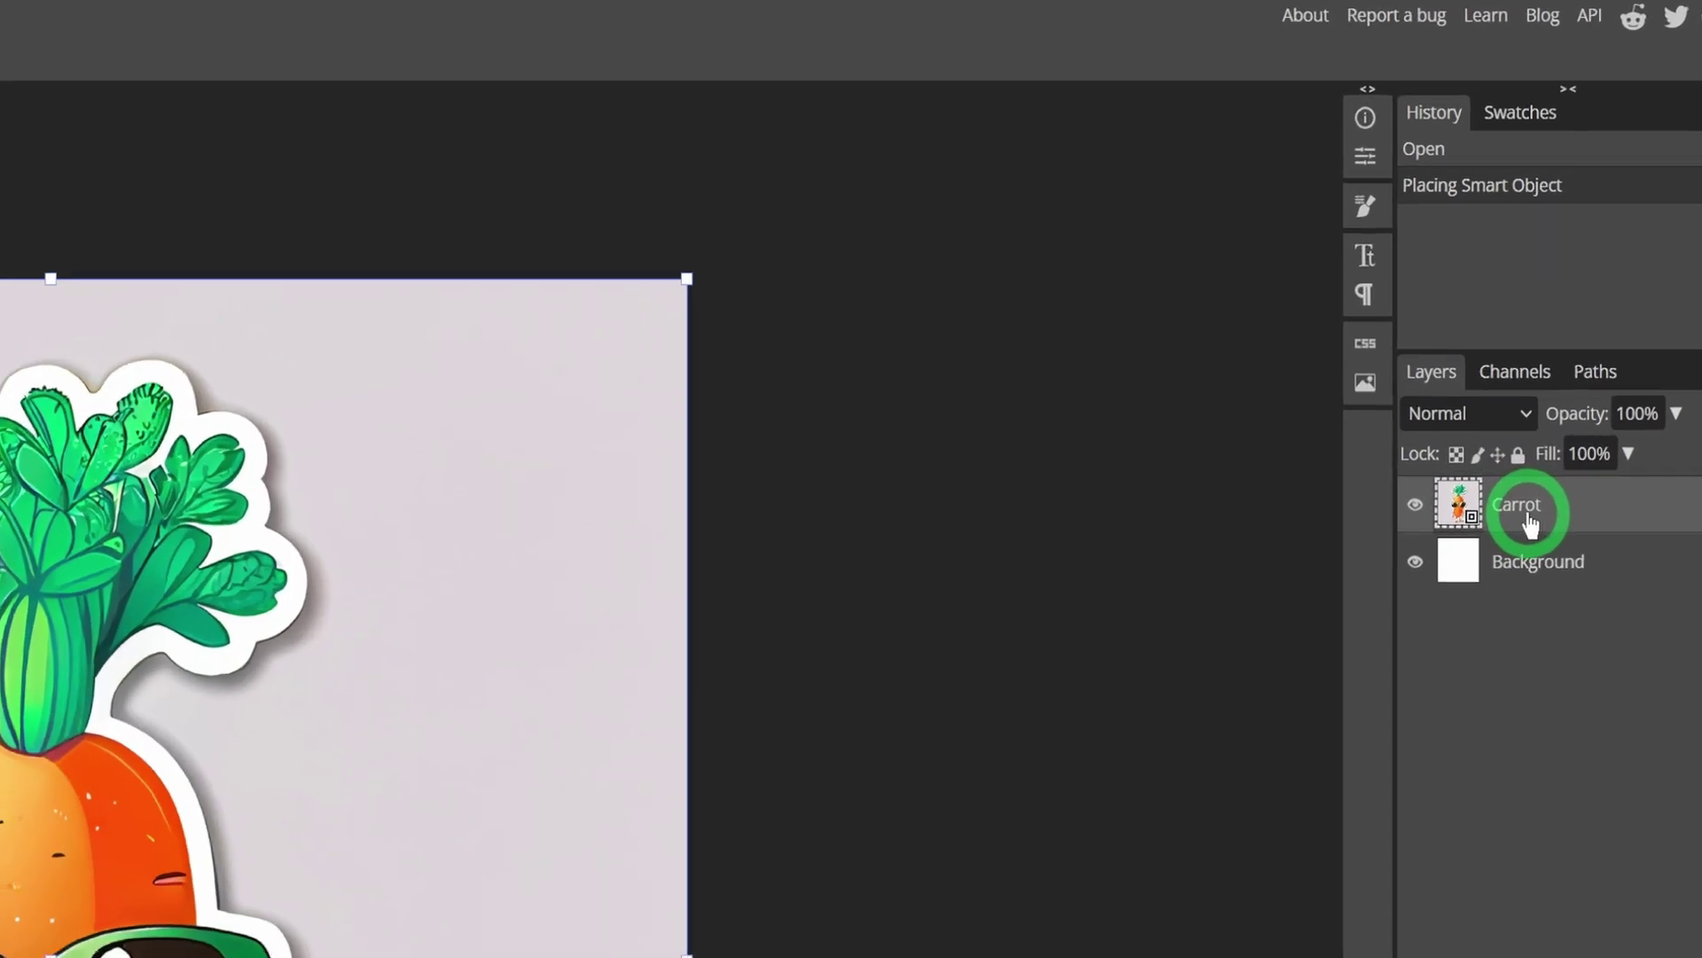
pyautogui.rightClick(1520, 313)
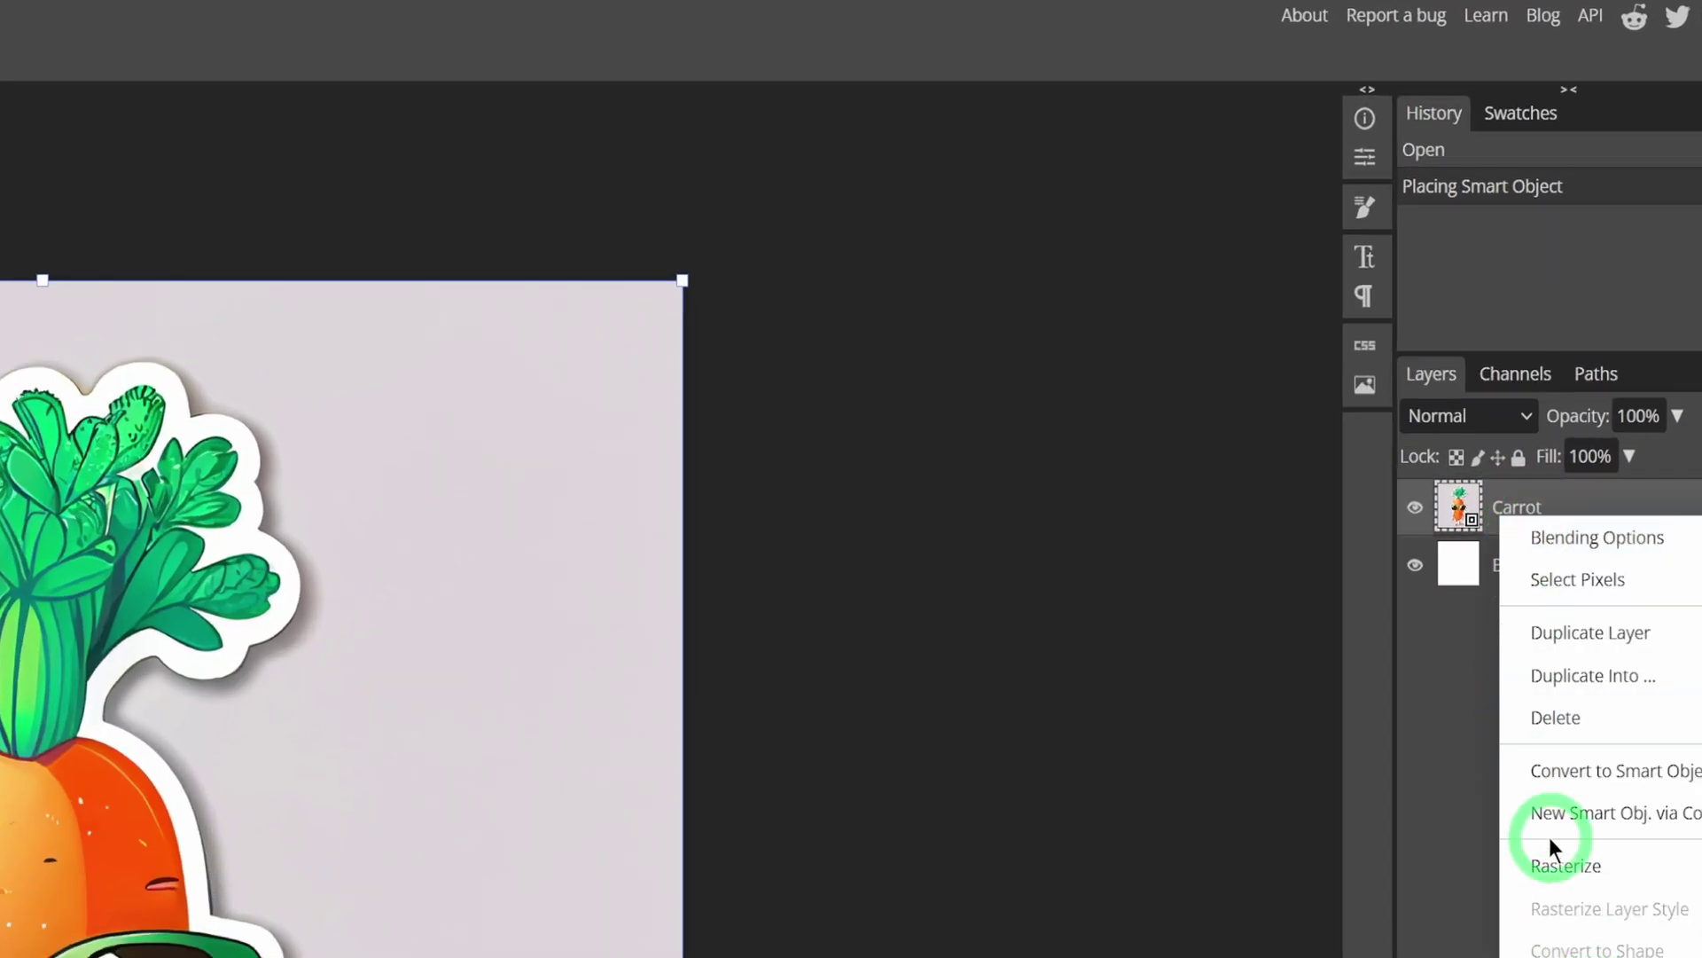
pyautogui.click(1556, 865)
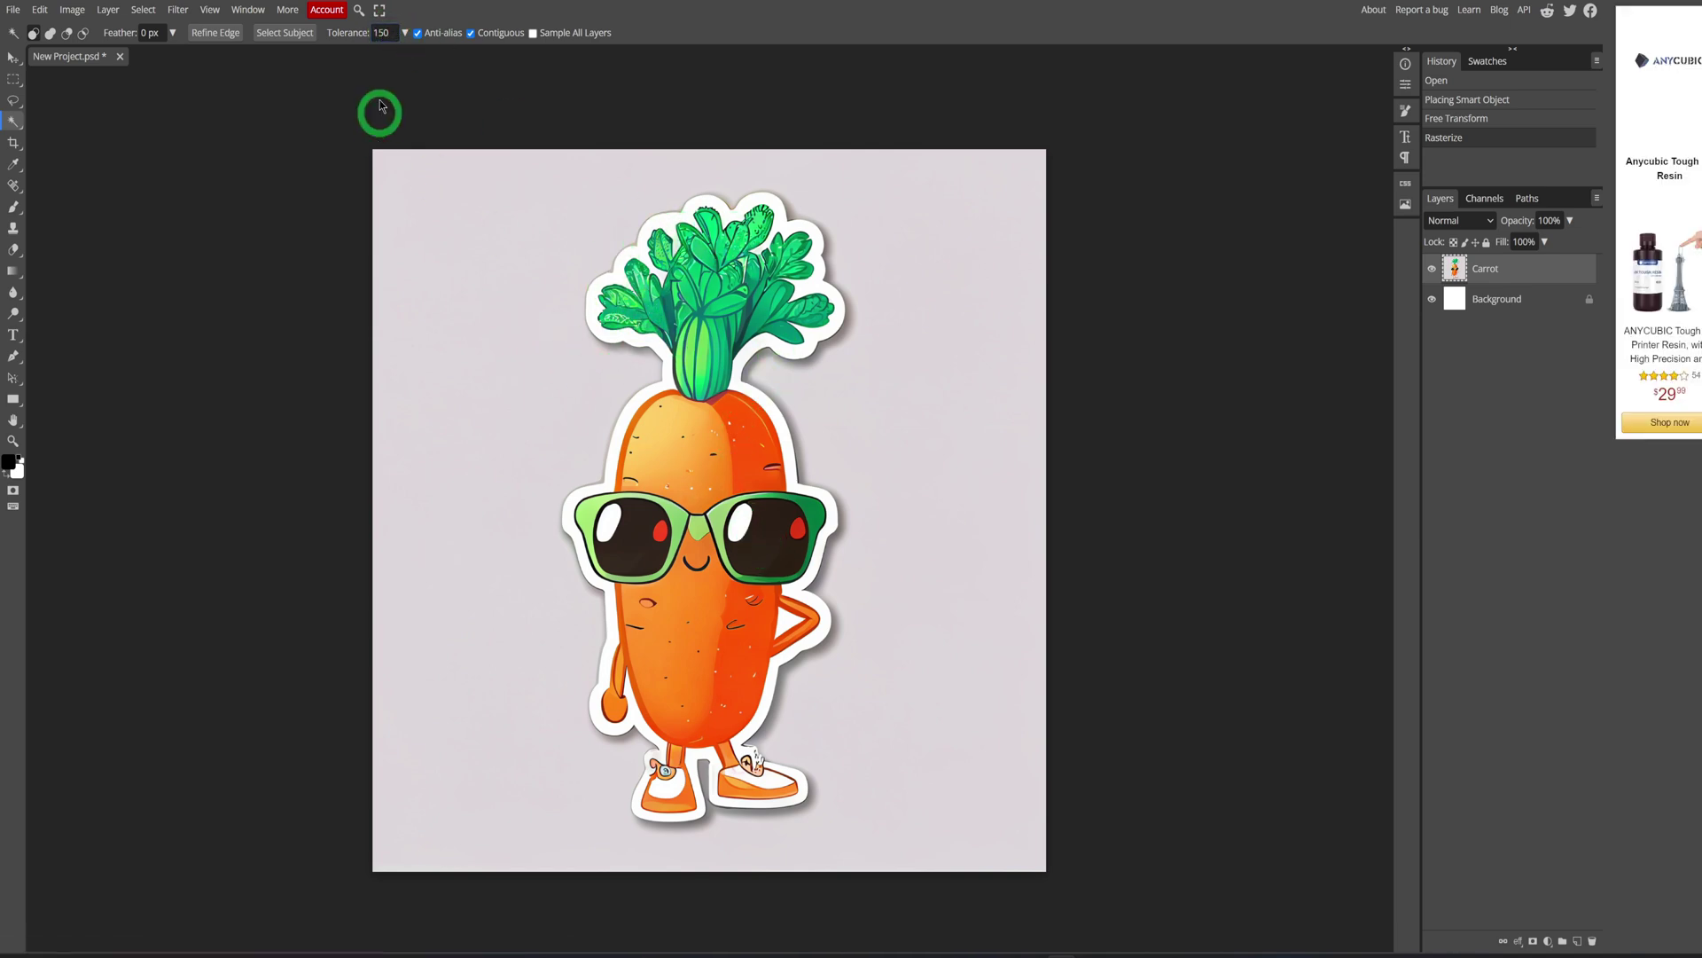
# Step: Select the grey backdrop and white sticker border around the carrot with the Magic Wand at tolerance 150, and delete them
pyautogui.click(635, 339)
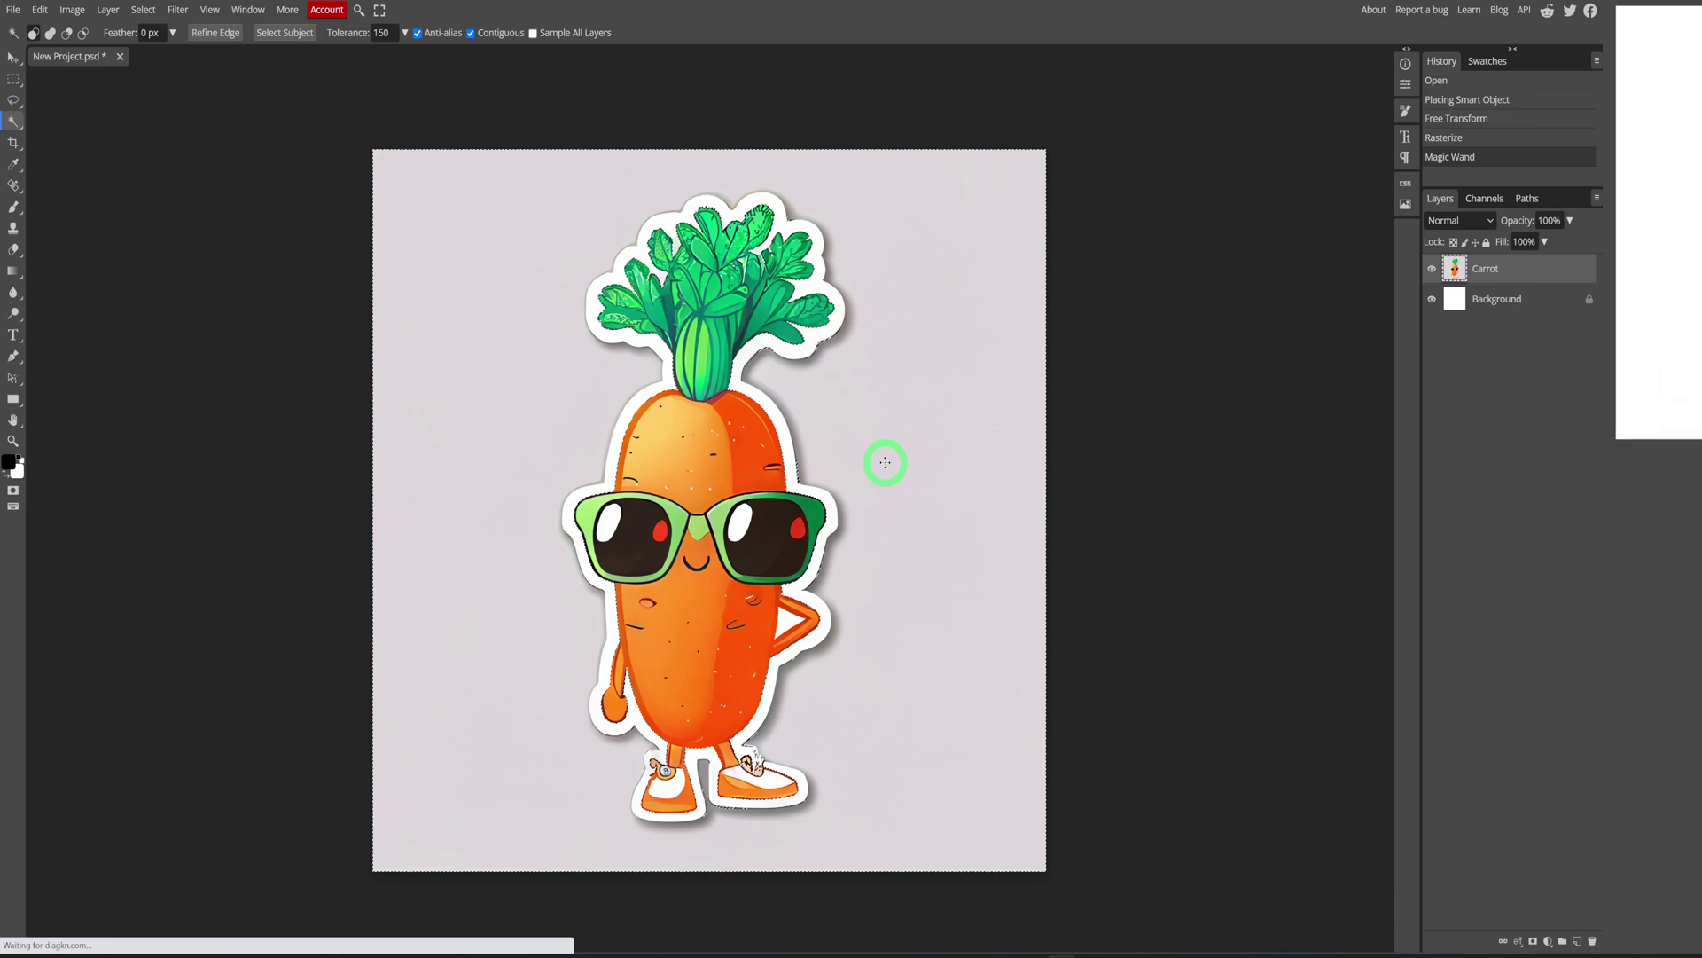
pyautogui.press('Delete')
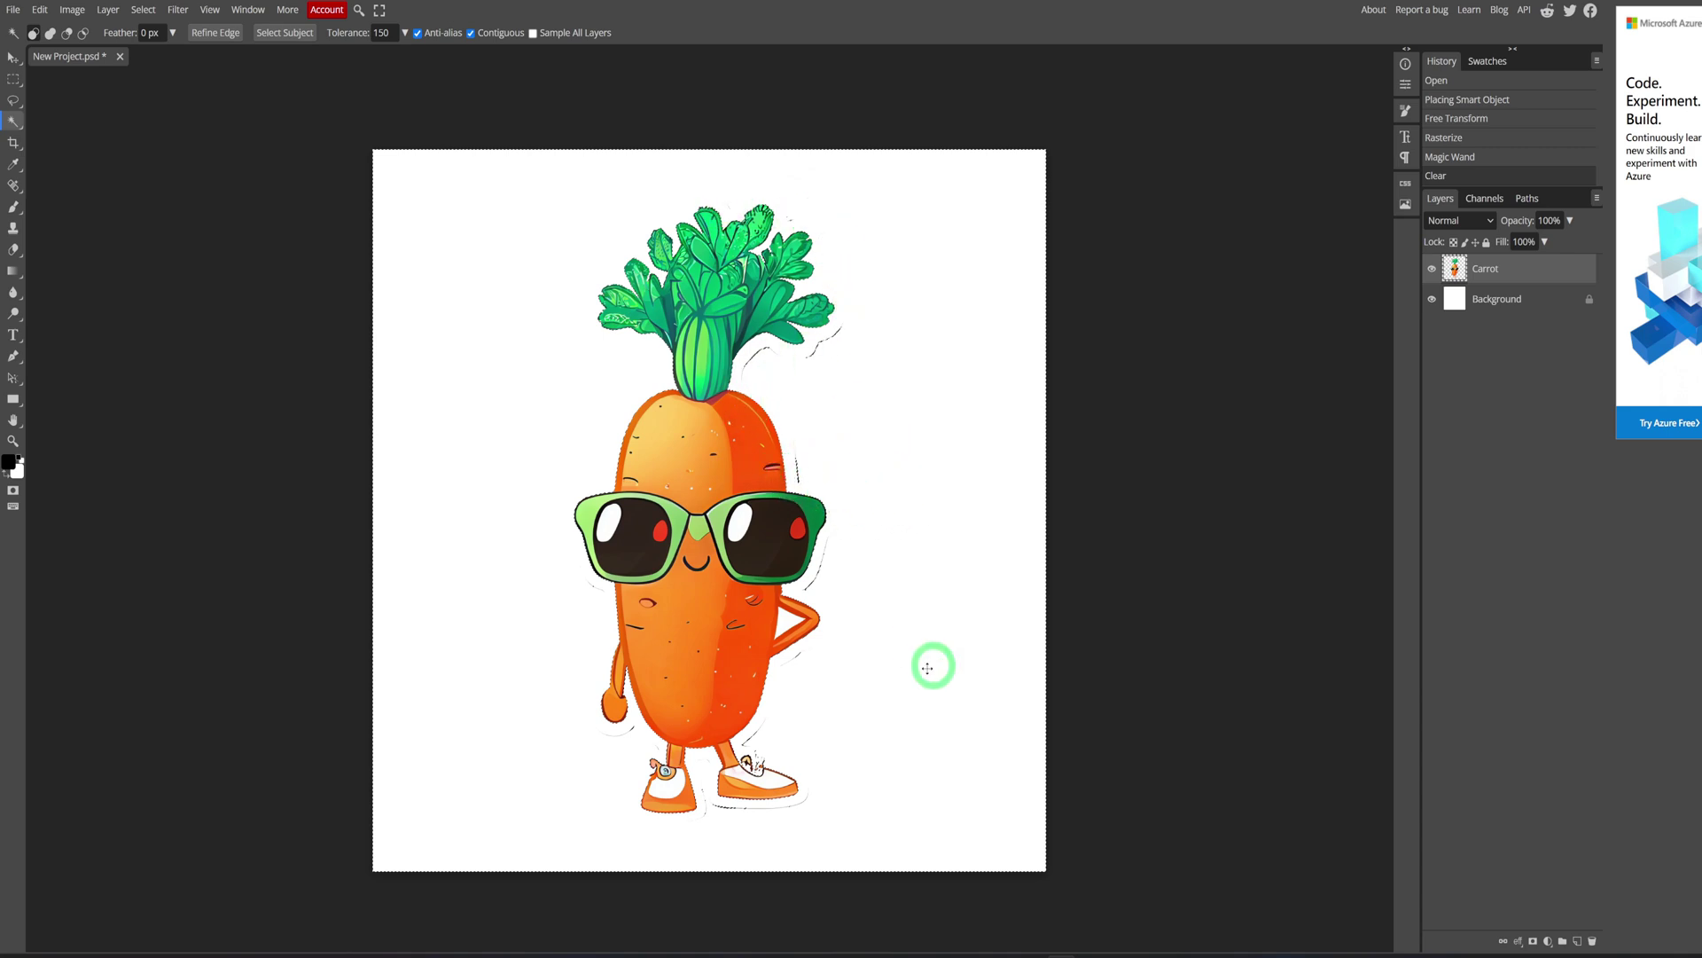
pyautogui.click(519, 336)
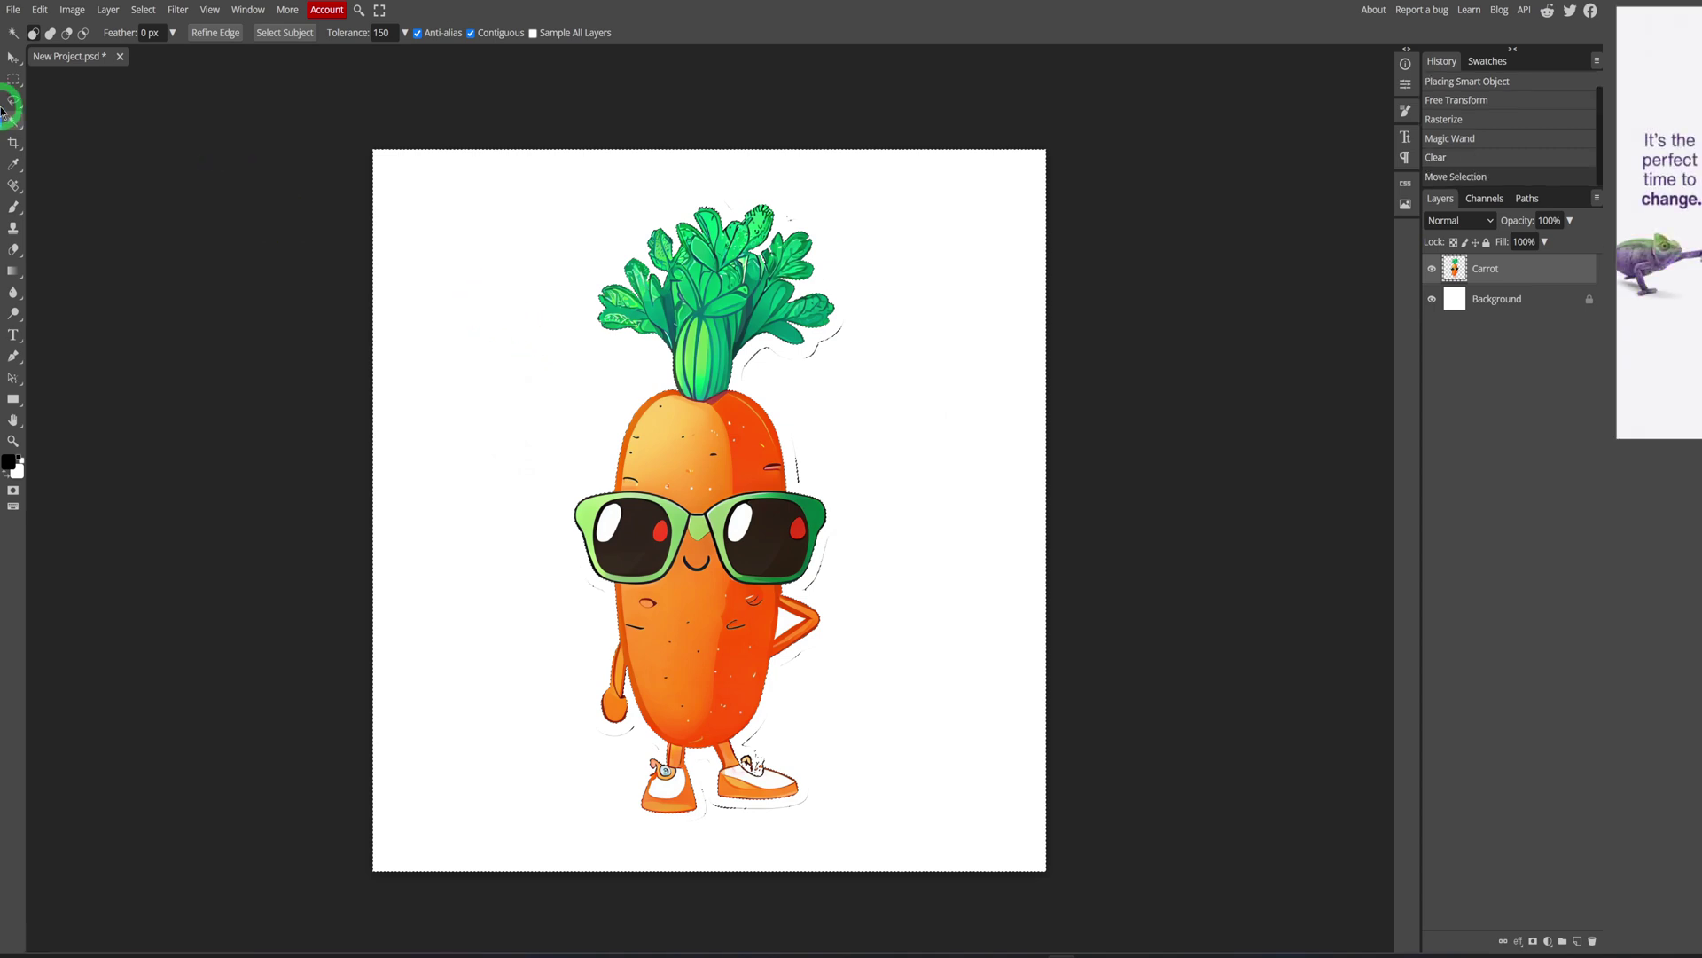
# Step: Erase the leftover shadow and outline fragments around the carrot, and hide the Background layer
pyautogui.click(14, 251)
pyautogui.moveTo(611, 212); pyautogui.dragTo(755, 198)
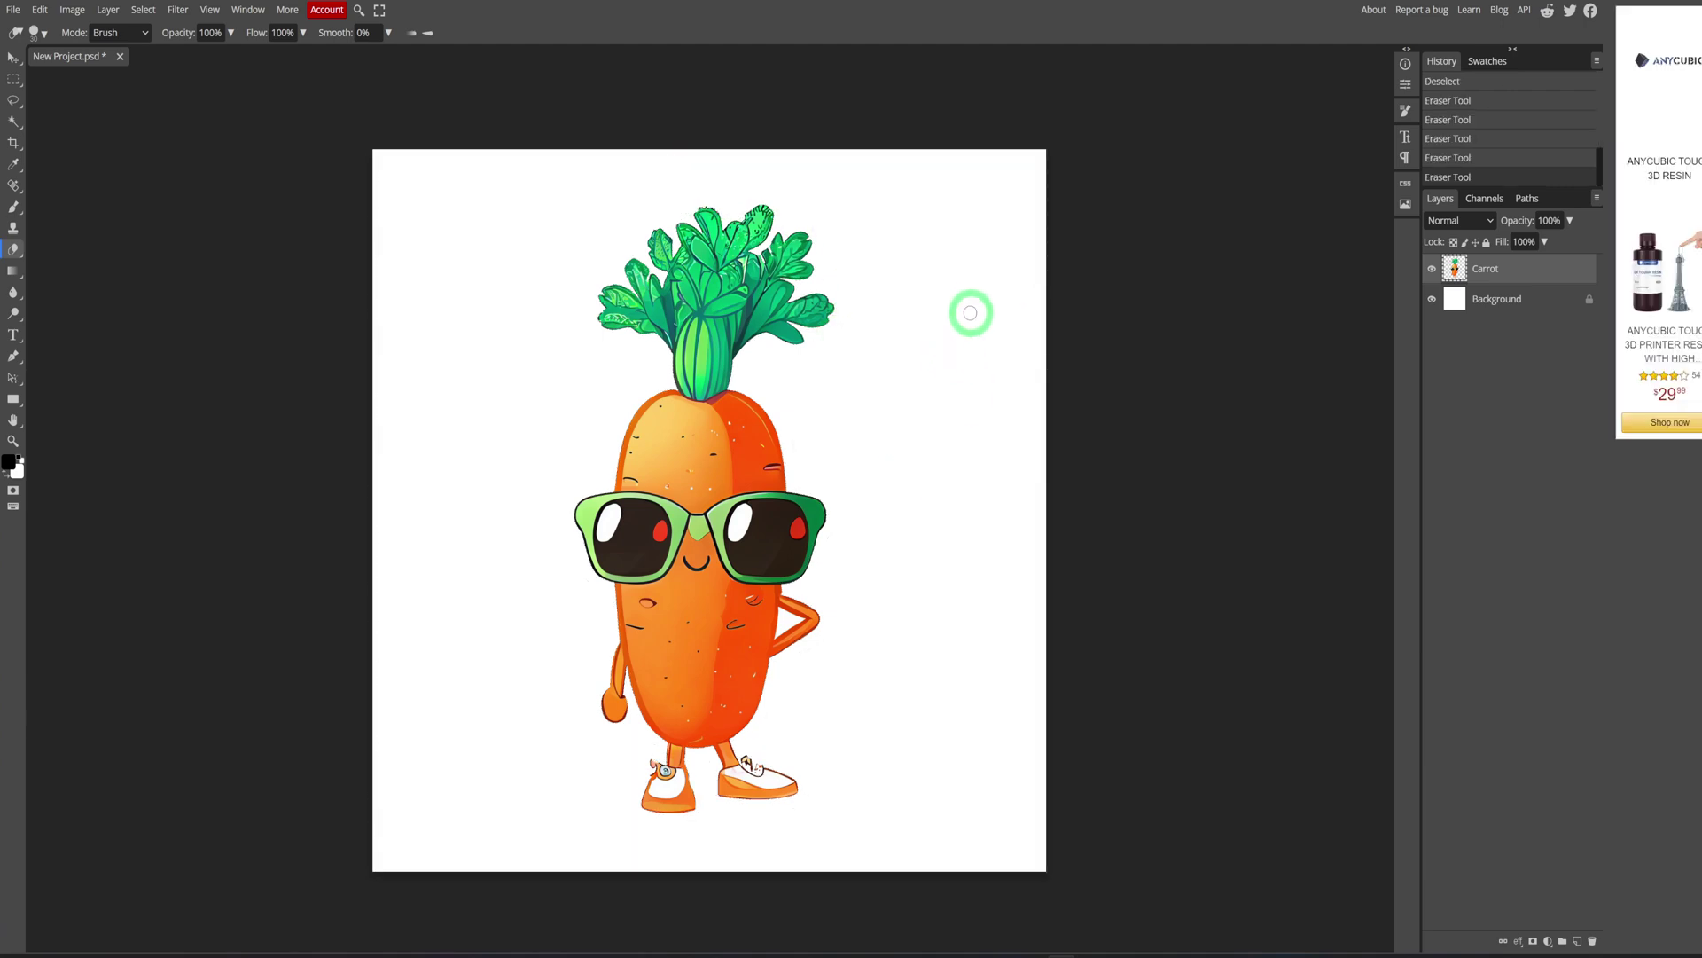
pyautogui.click(1433, 301)
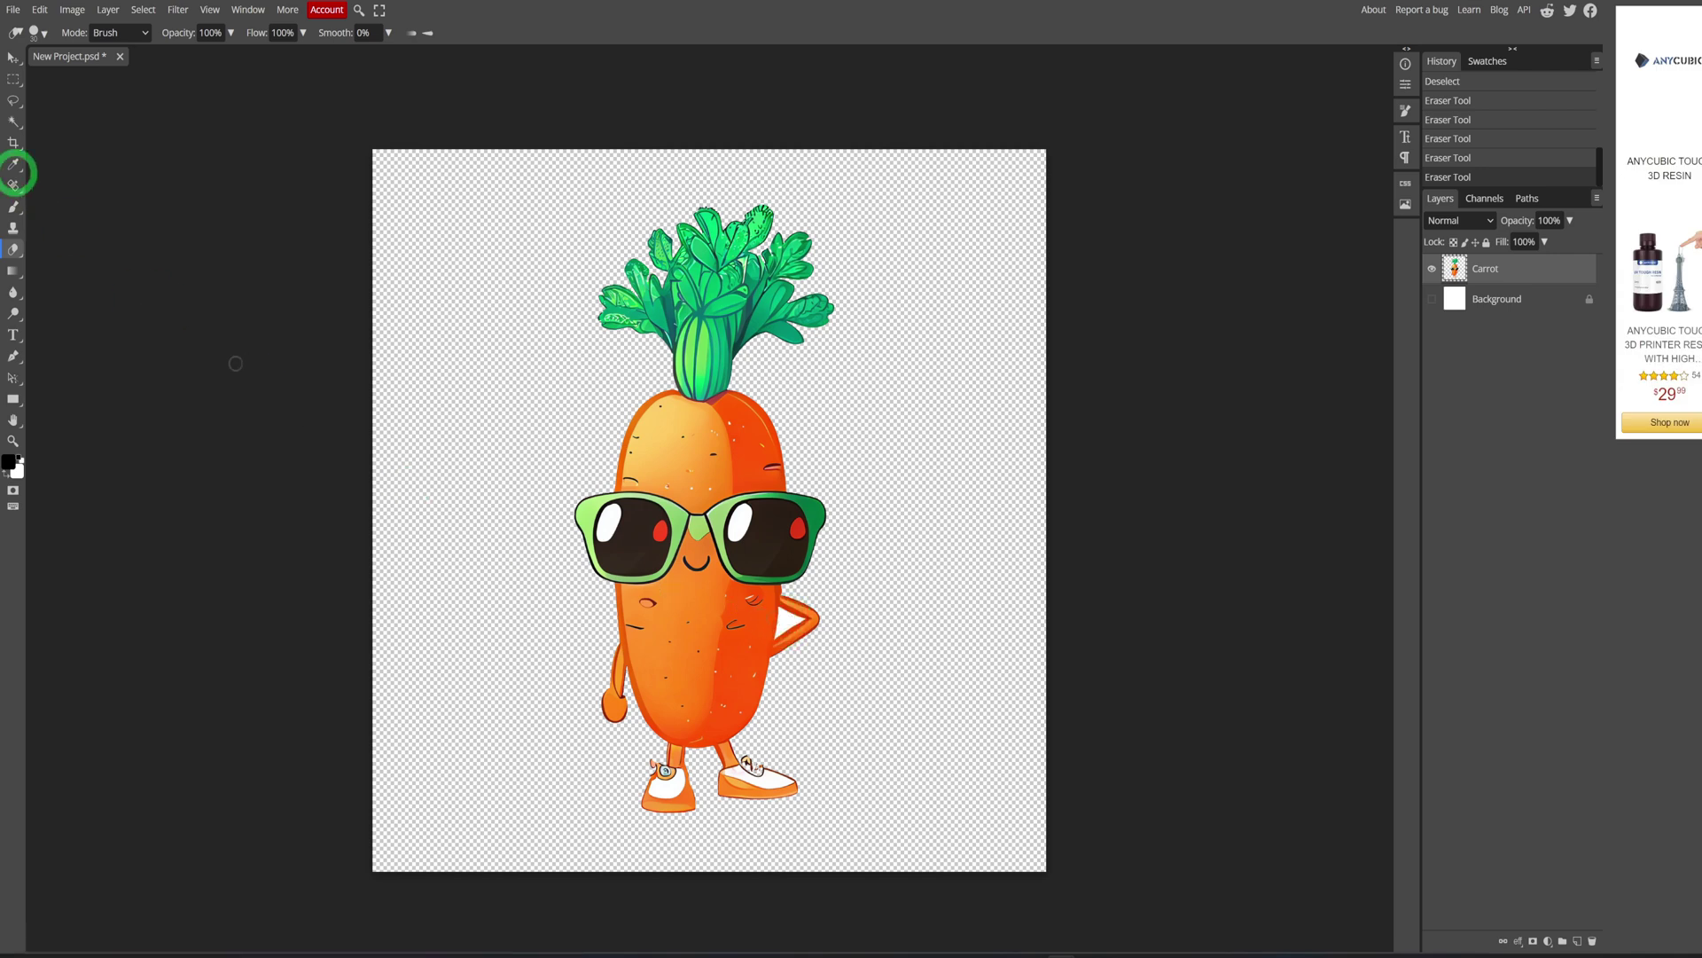
# Step: Select the white gap between the carrot's bent arm and body with the Magic Wand, clear it, and drop the selection
pyautogui.click(11, 121)
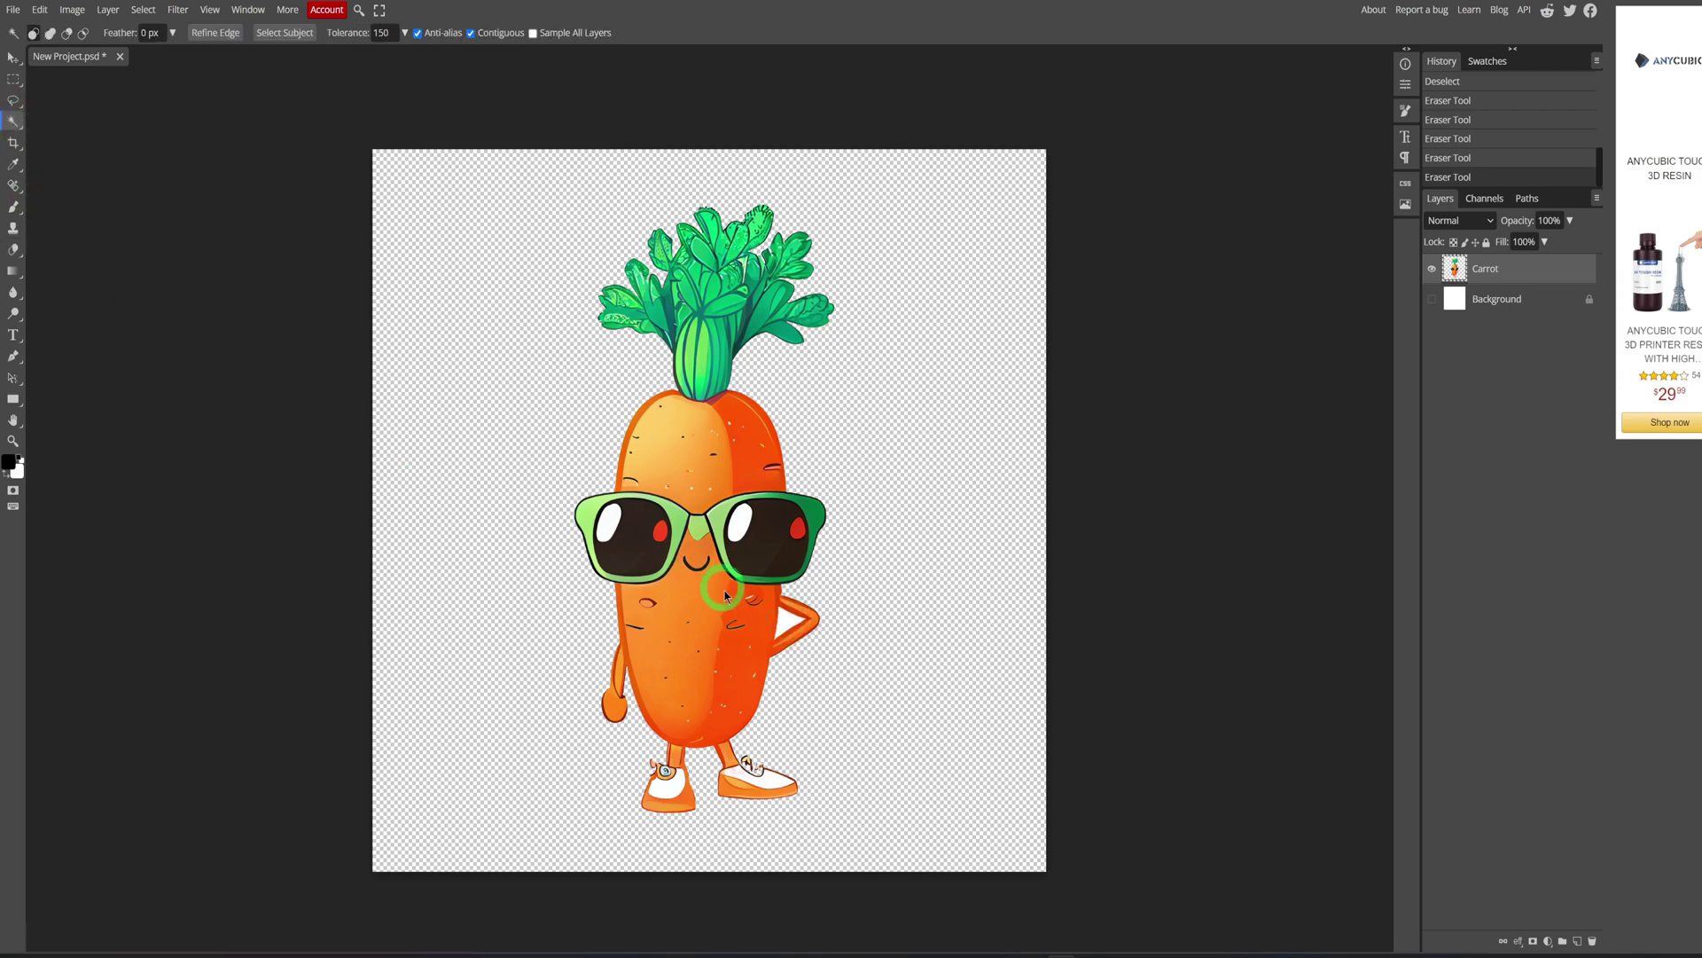
pyautogui.press('Delete')
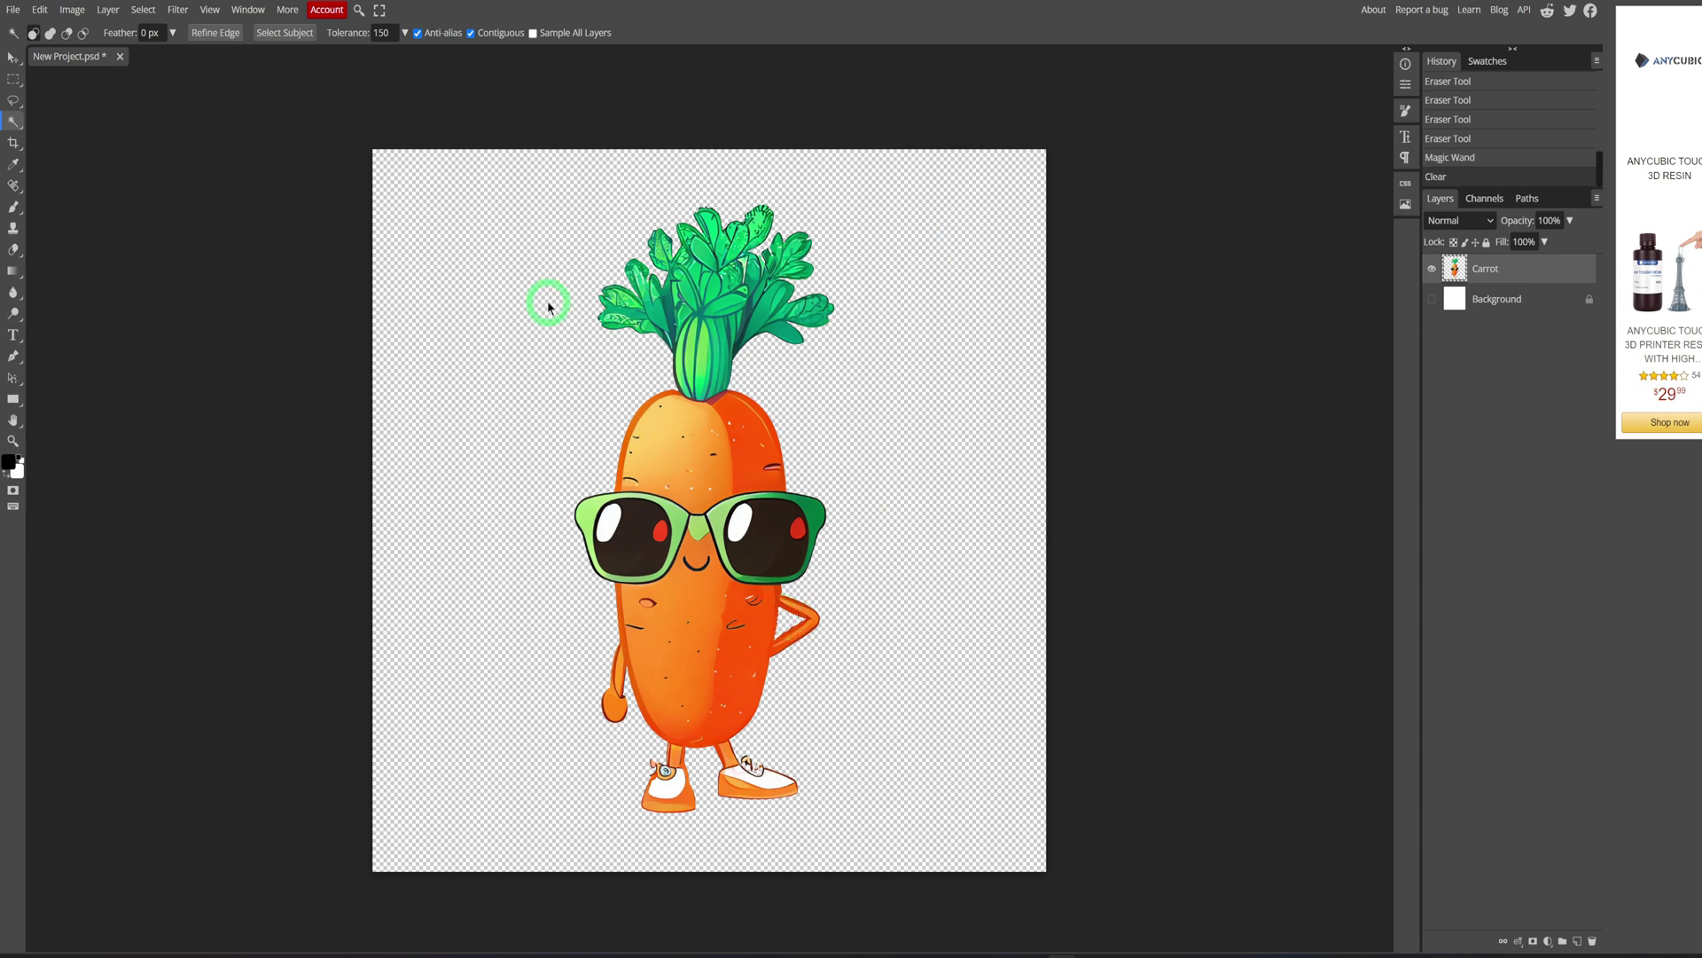
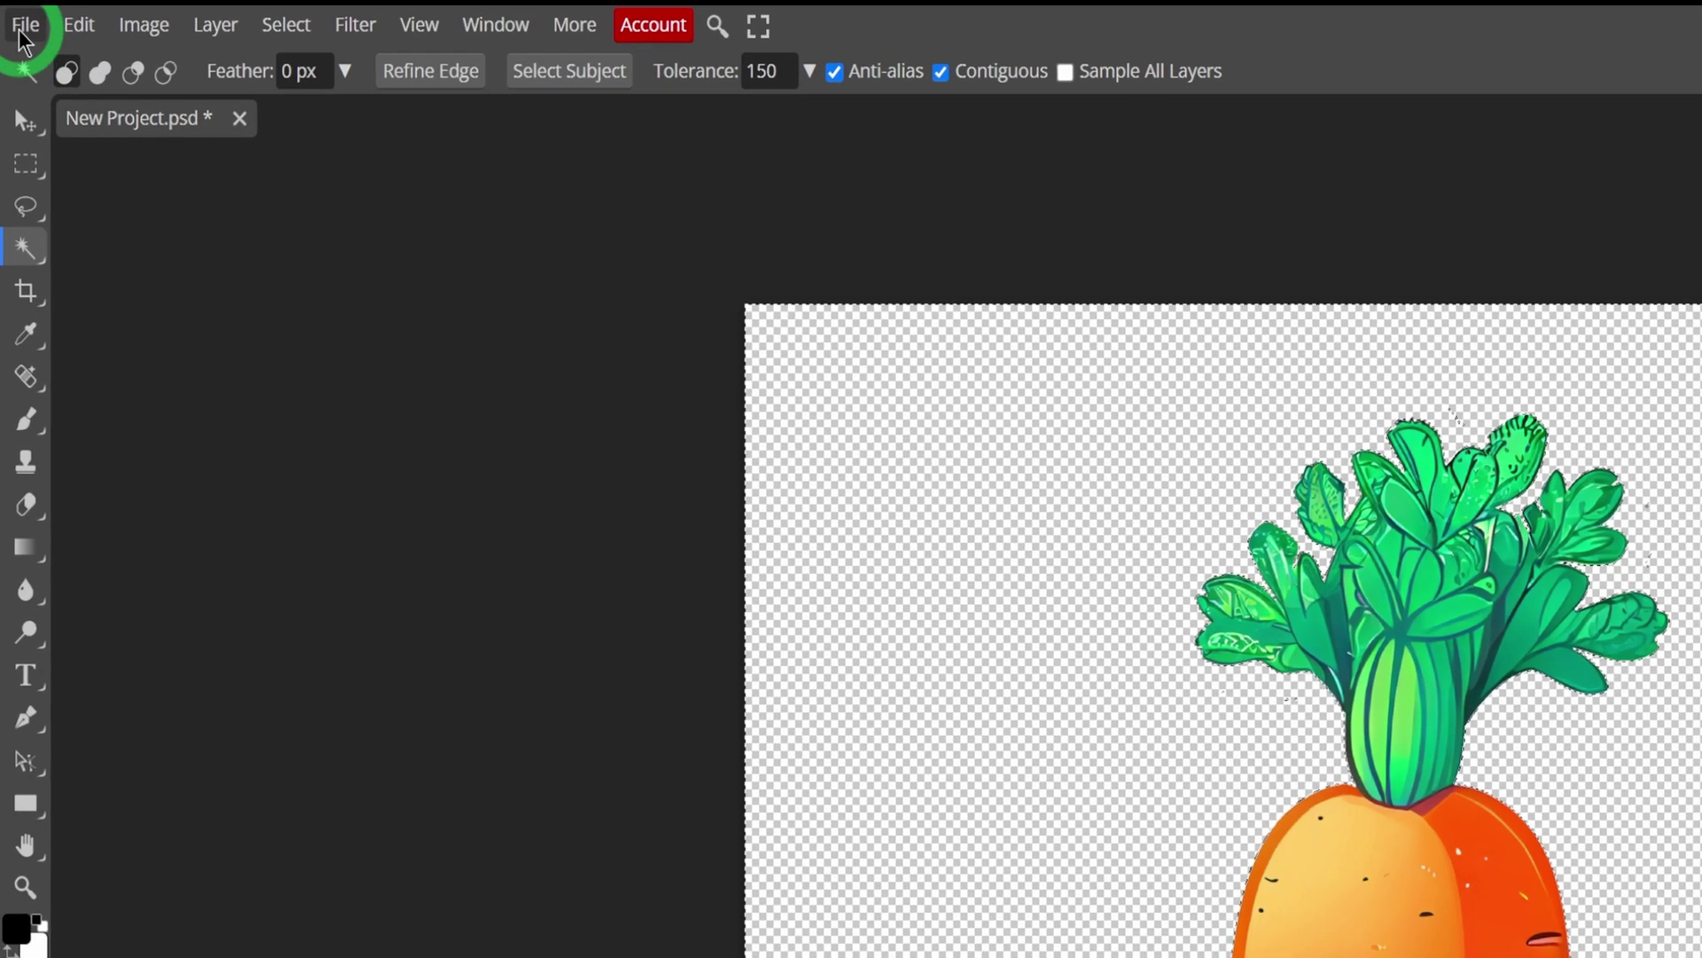
pyautogui.click(13, 10)
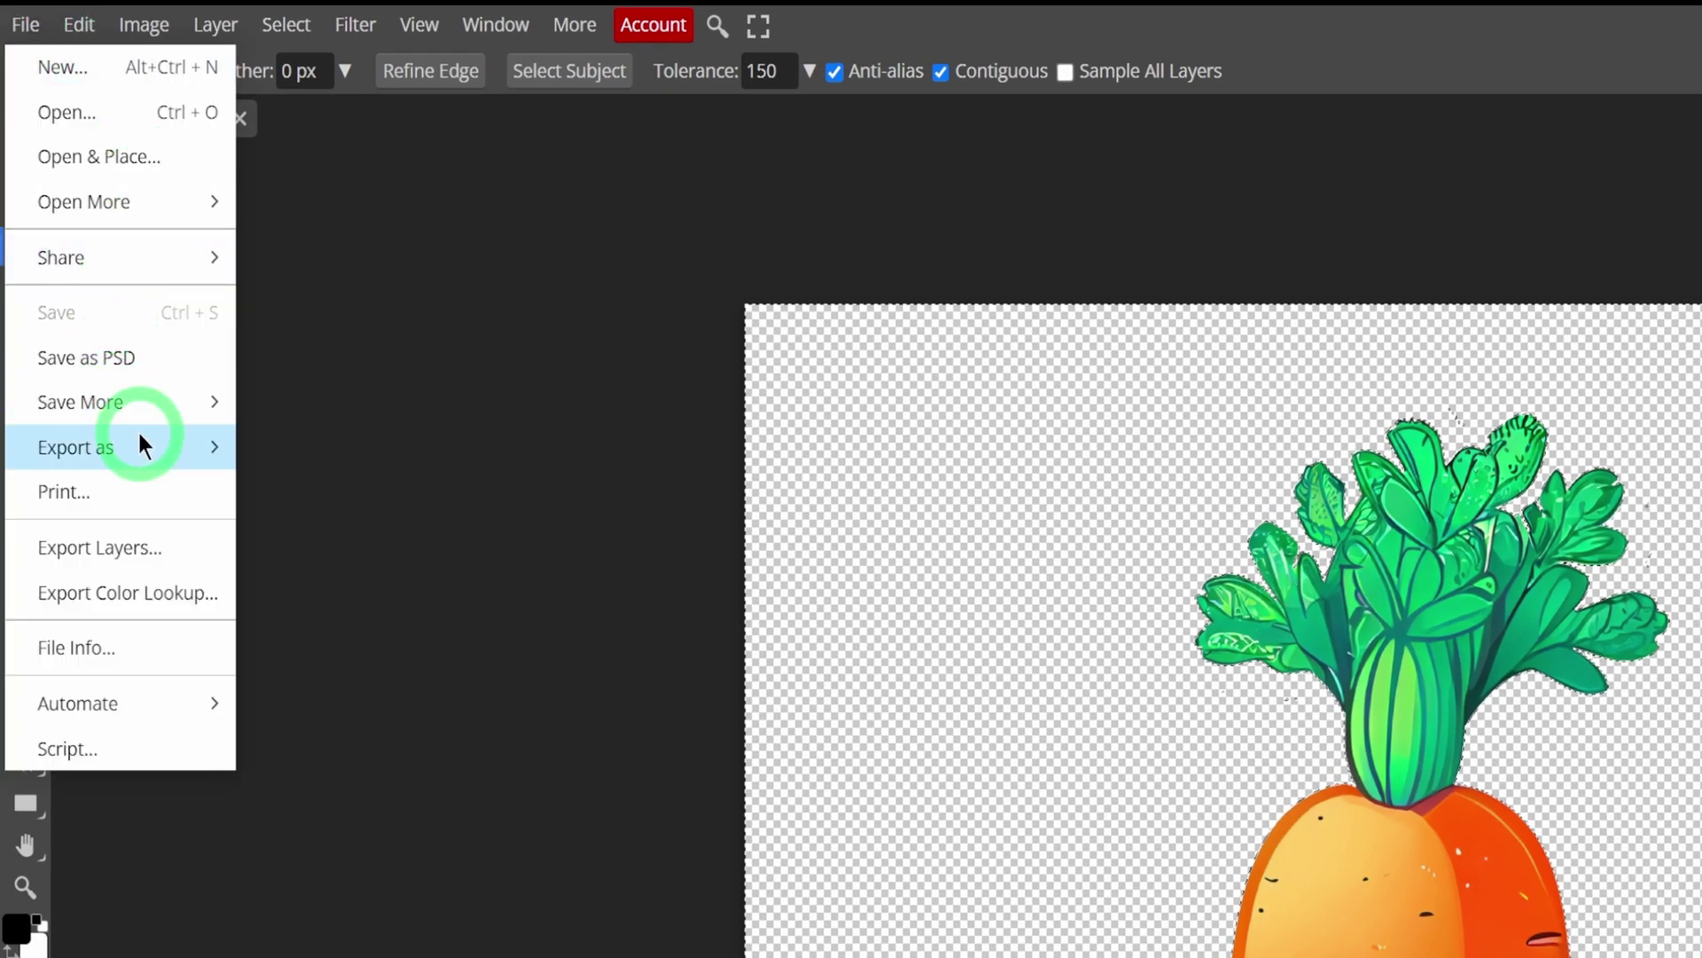
pyautogui.moveTo(141, 434)
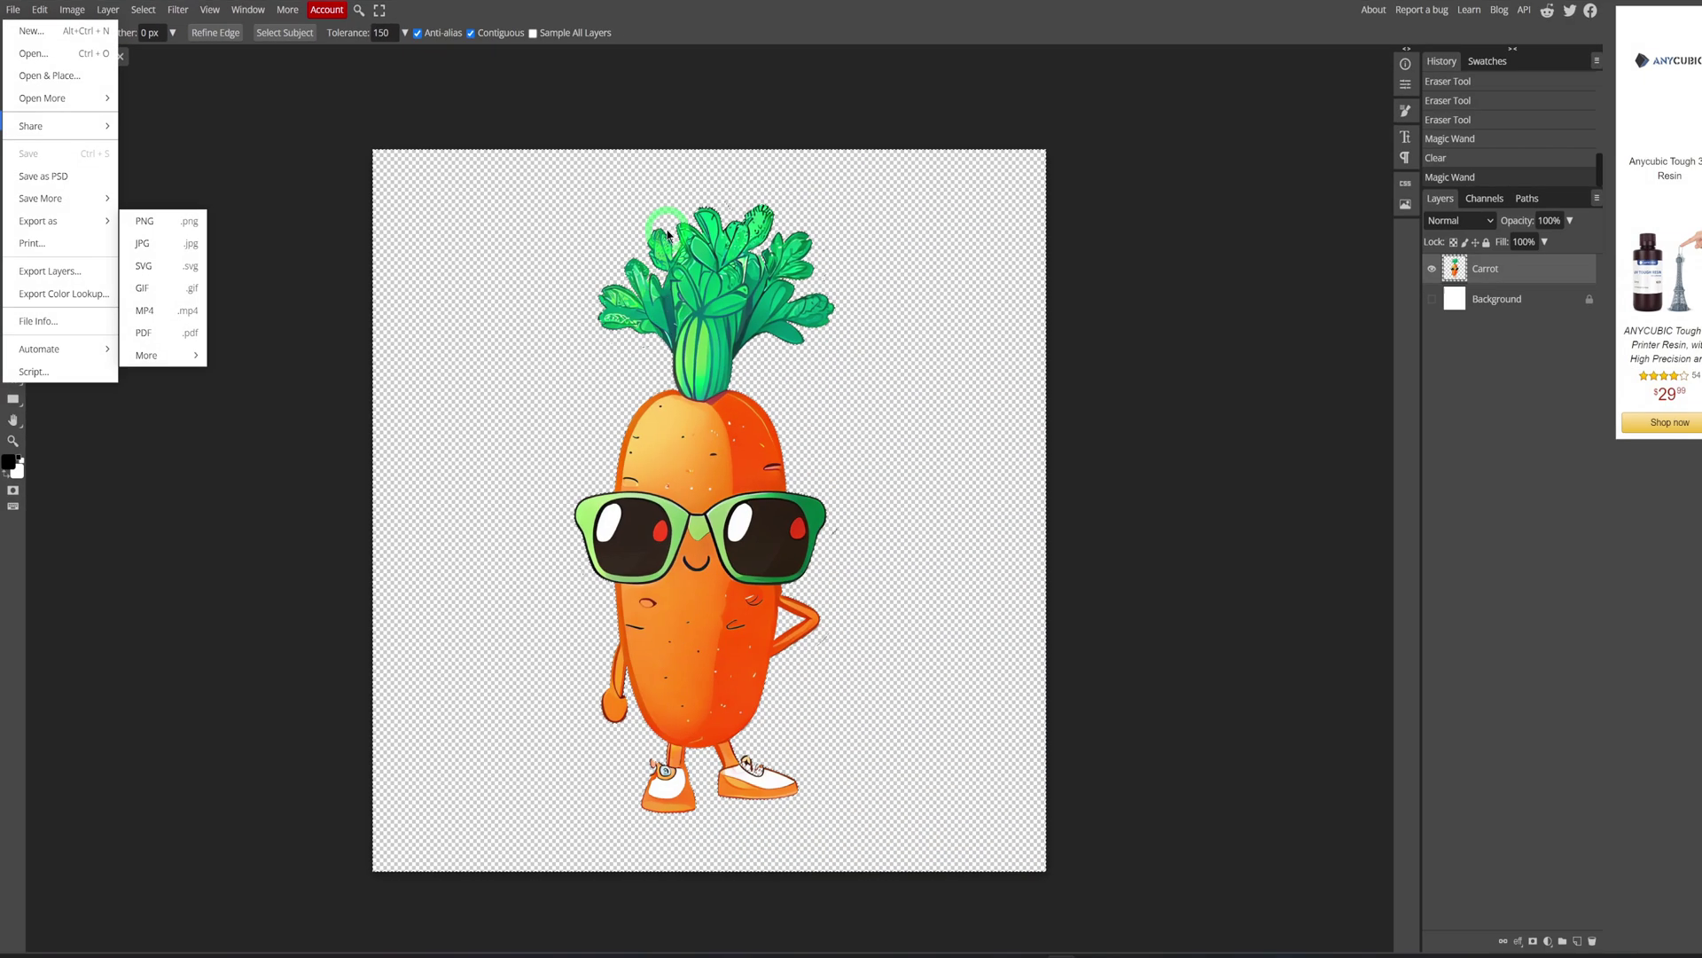
pyautogui.click(269, 202)
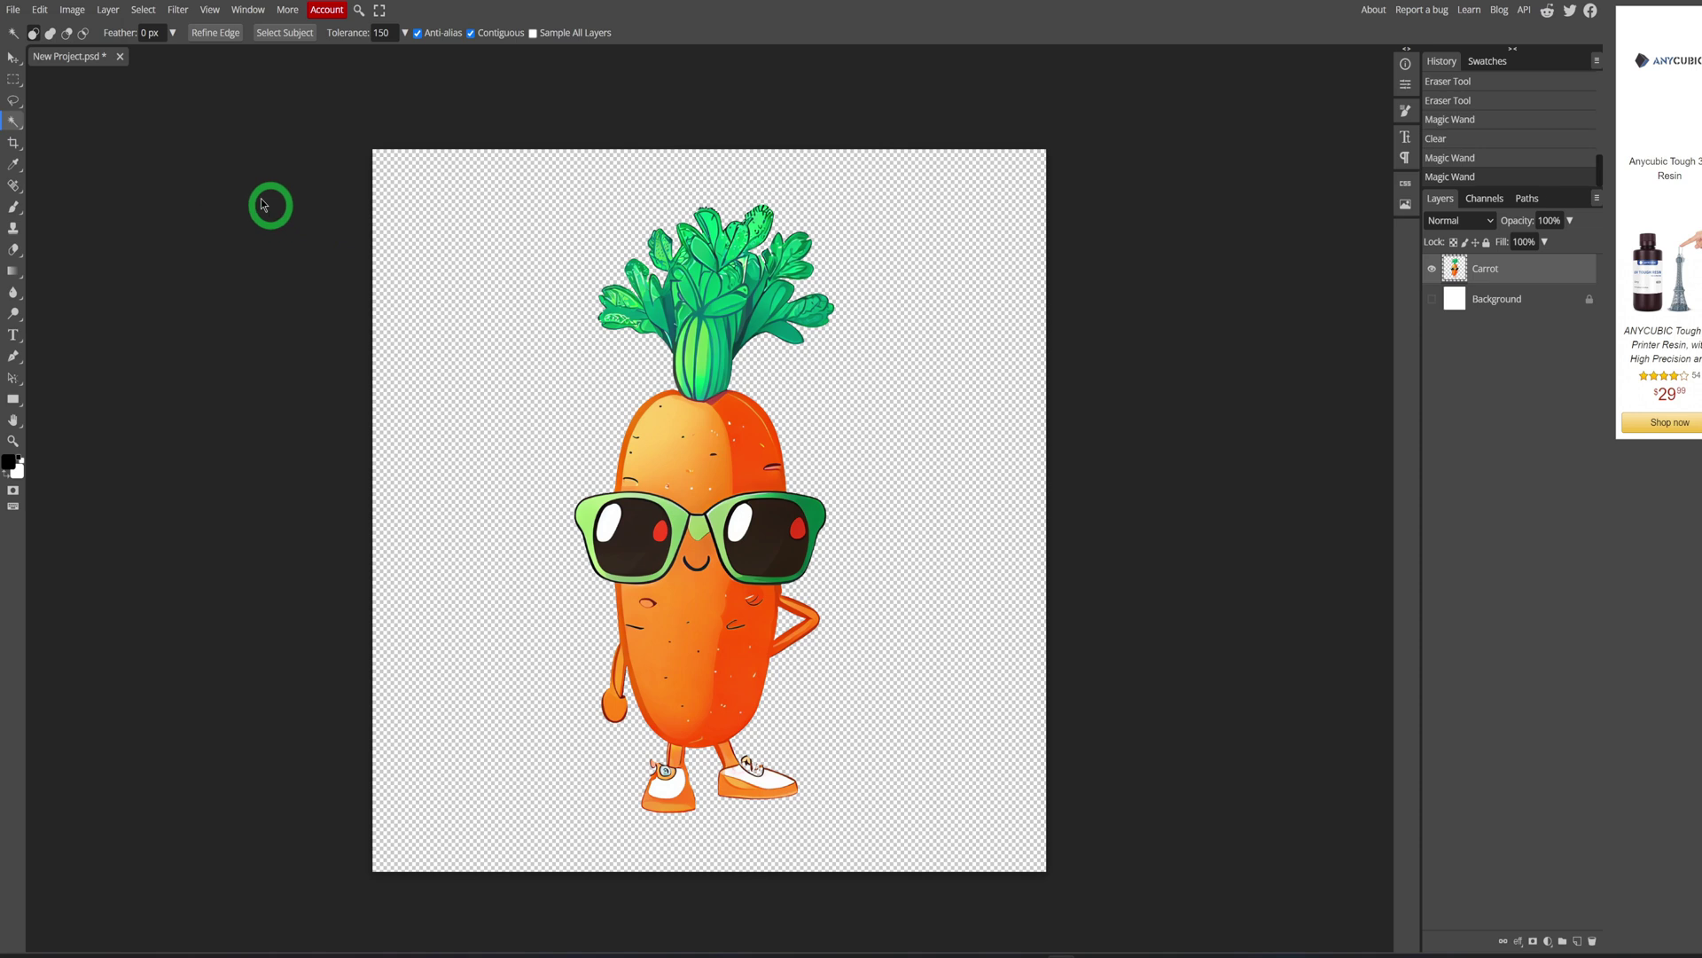
# Step: Scale the carrot proportionally to about 119% so it fills the canvas height, and export it as a 1500 × 1500 px PNG
pyautogui.click(11, 59)
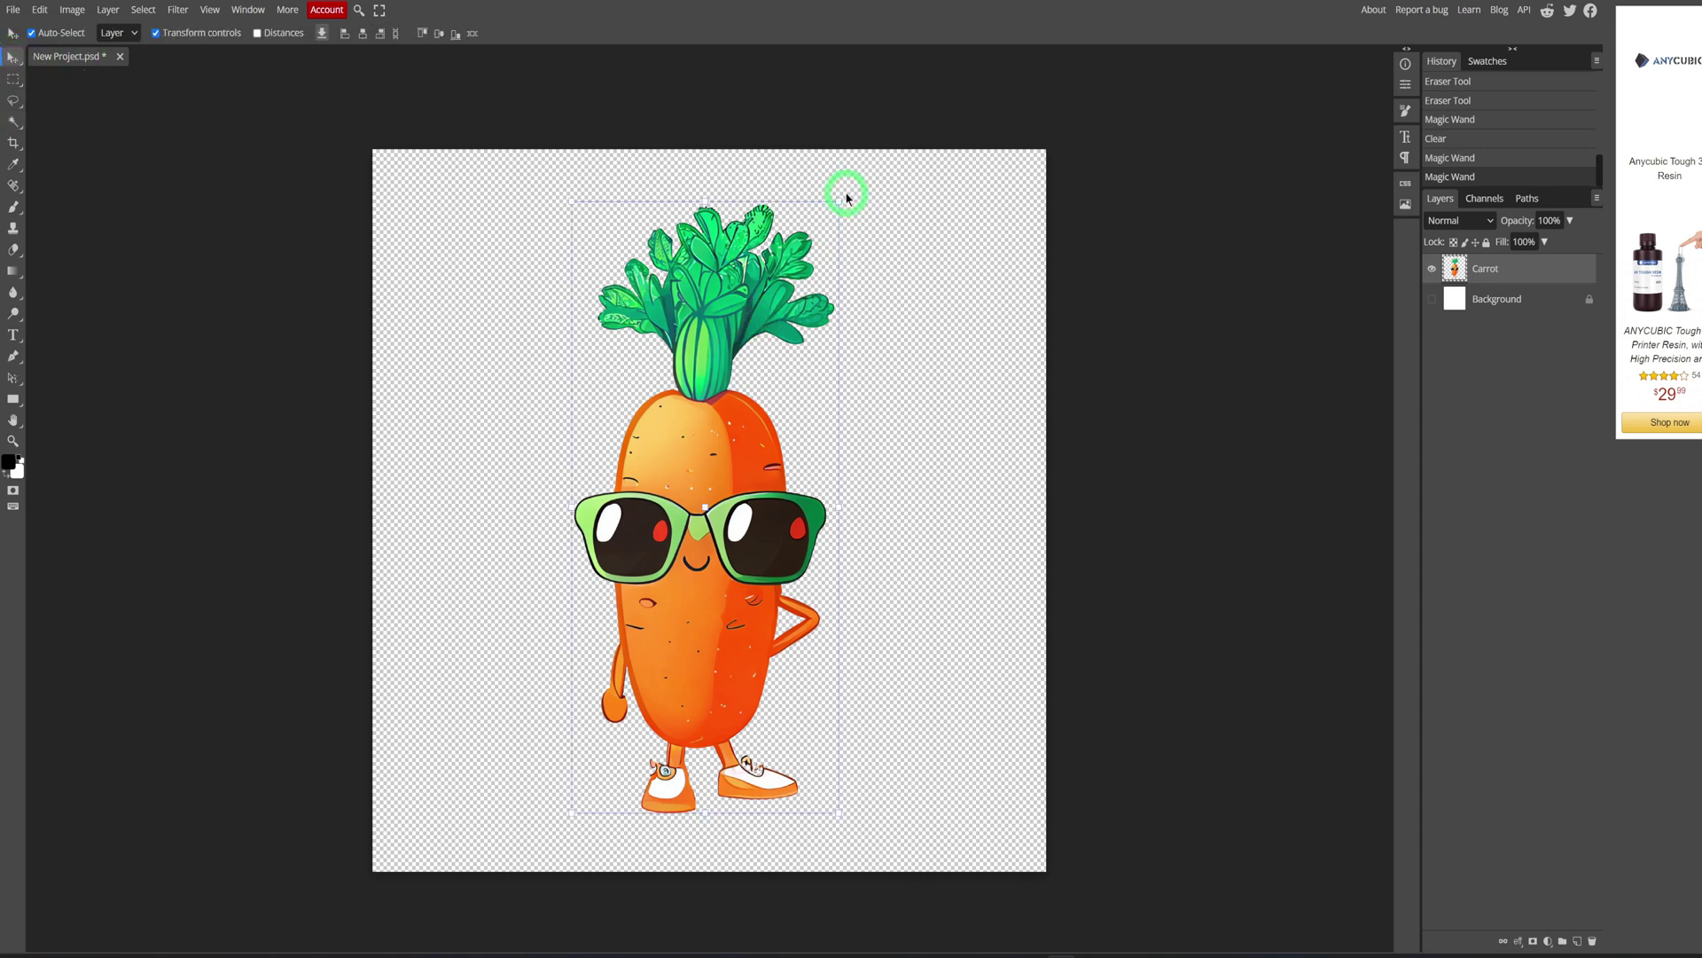
pyautogui.moveTo(844, 181); pyautogui.dragTo(867, 147)
pyautogui.click(7, 10)
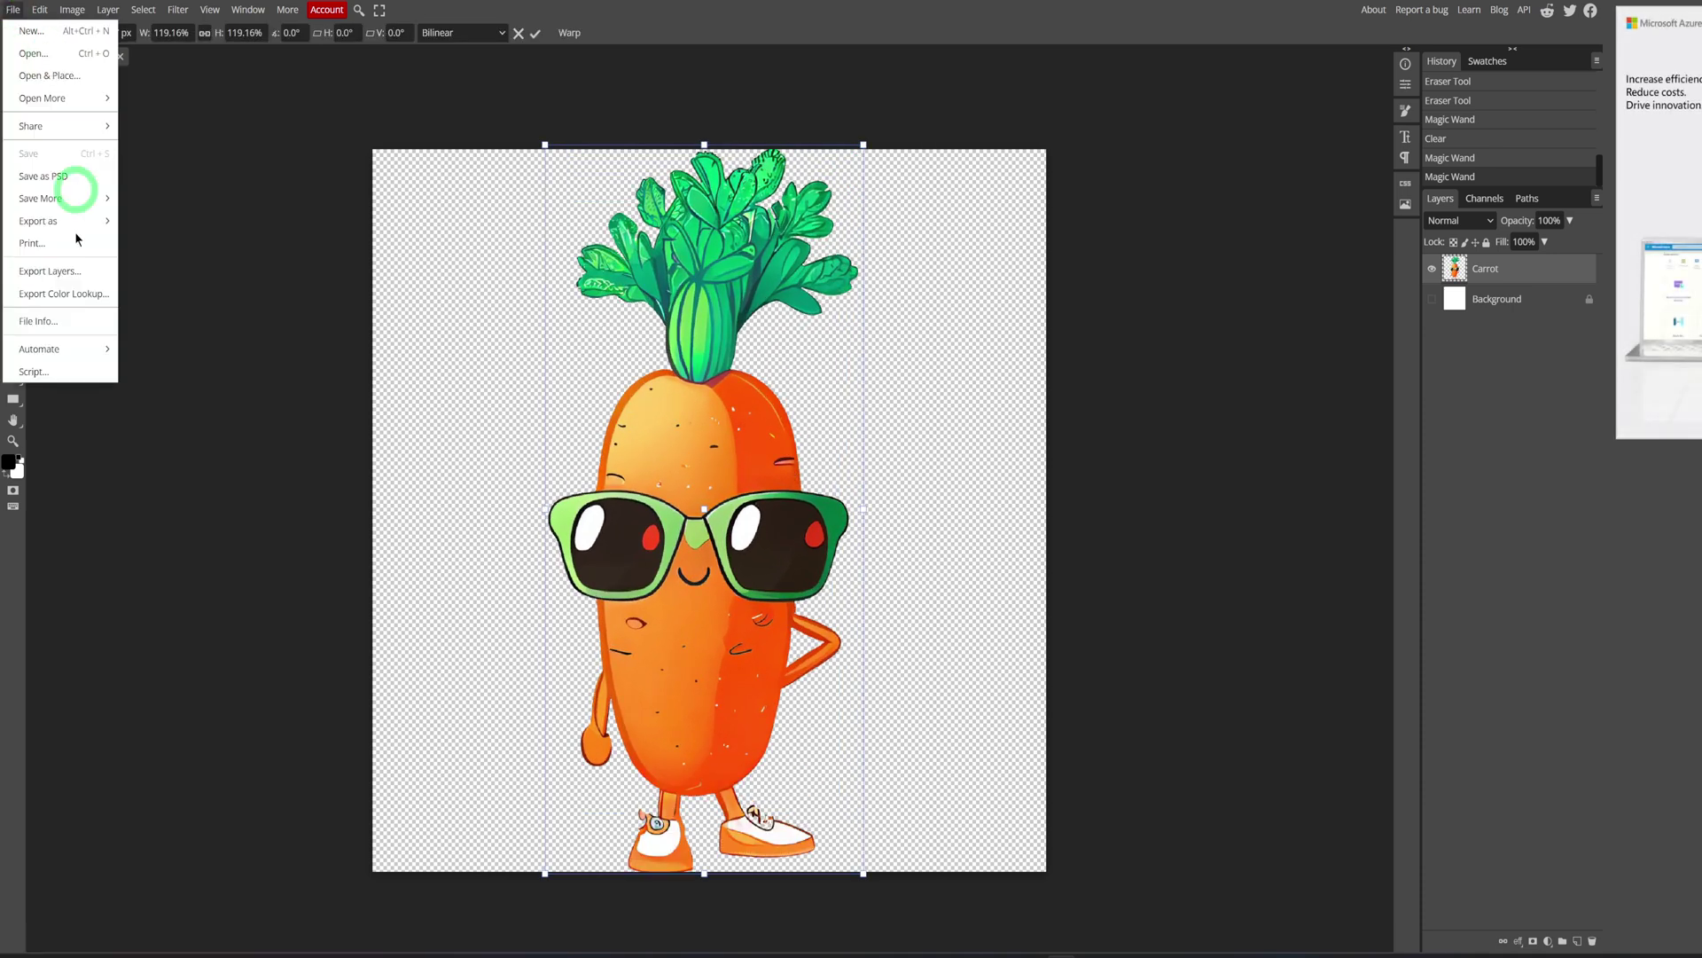
pyautogui.moveTo(62, 219)
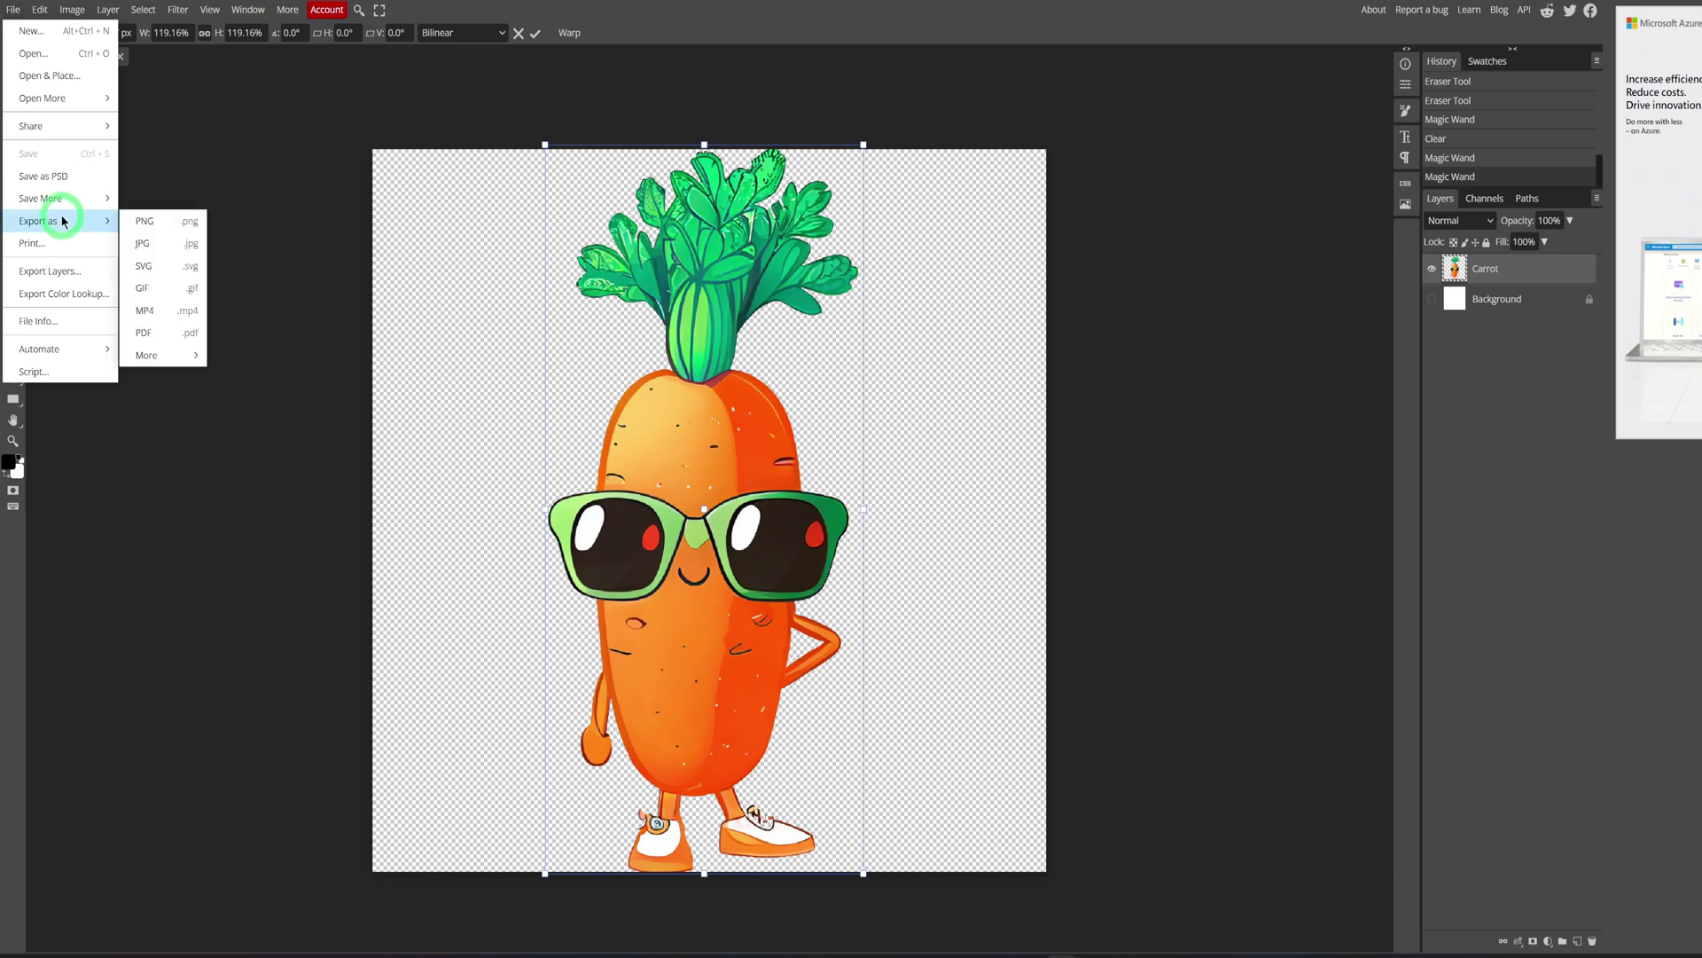
pyautogui.click(168, 224)
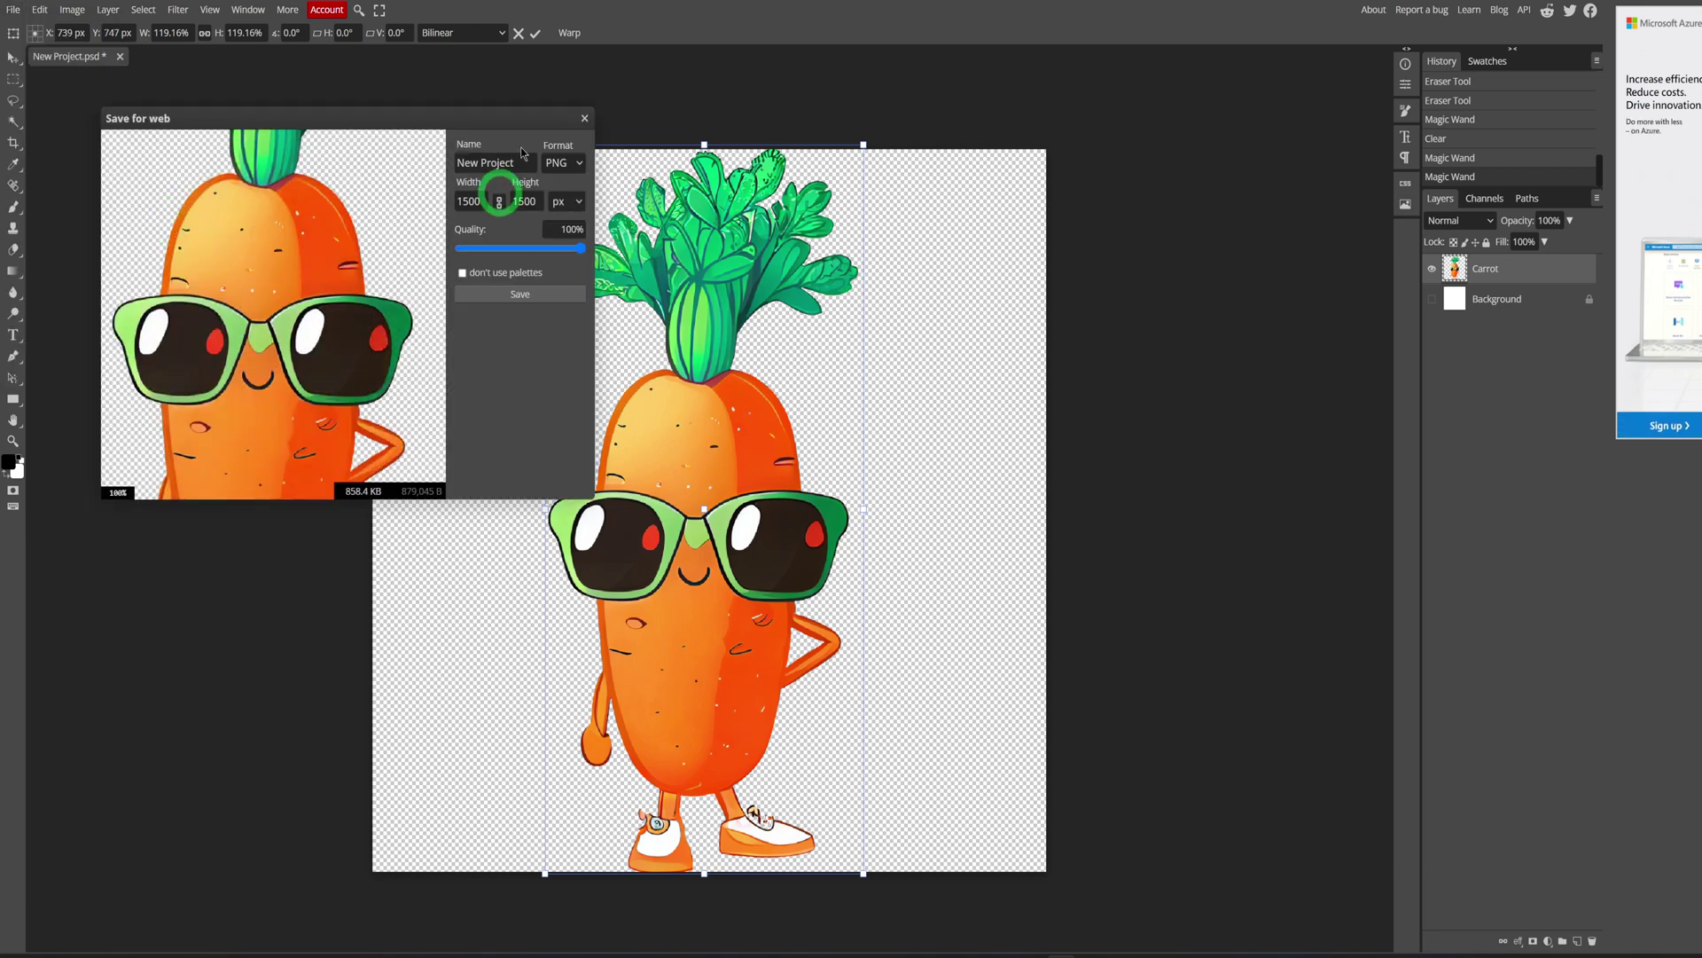
pyautogui.click(528, 299)
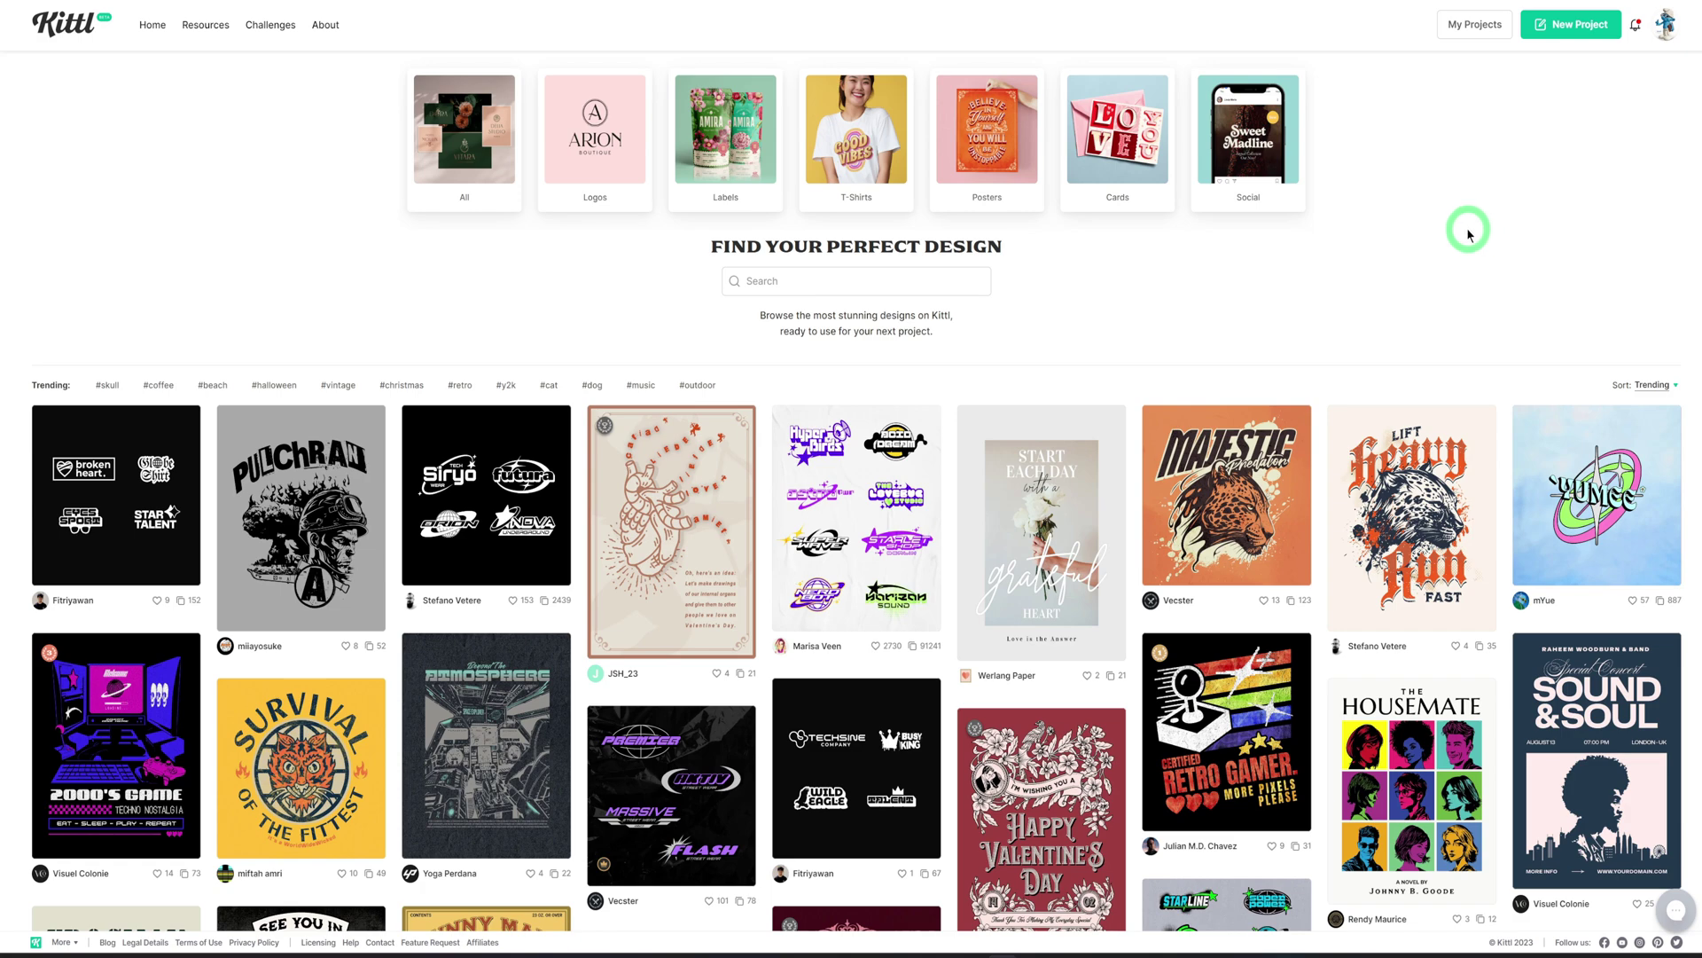
# Step: Switch to Kittl and browse the trending design templates on the home page
pyautogui.scroll(-1, 1466, 258)
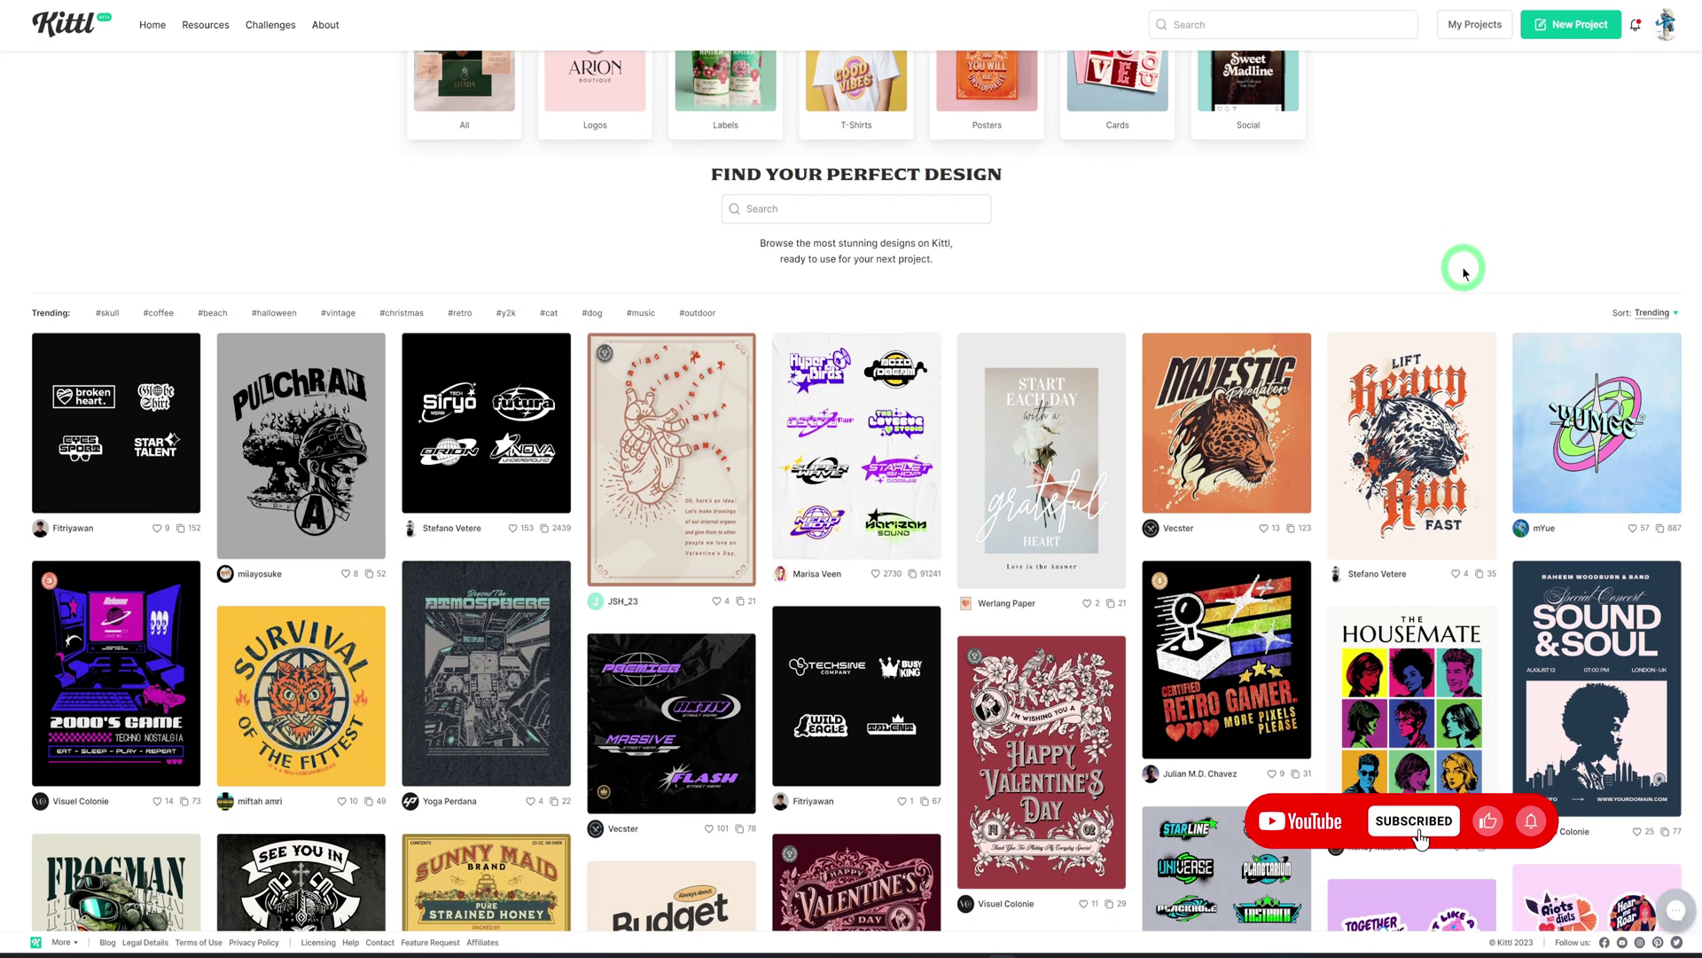
pyautogui.scroll(-5, 1465, 273)
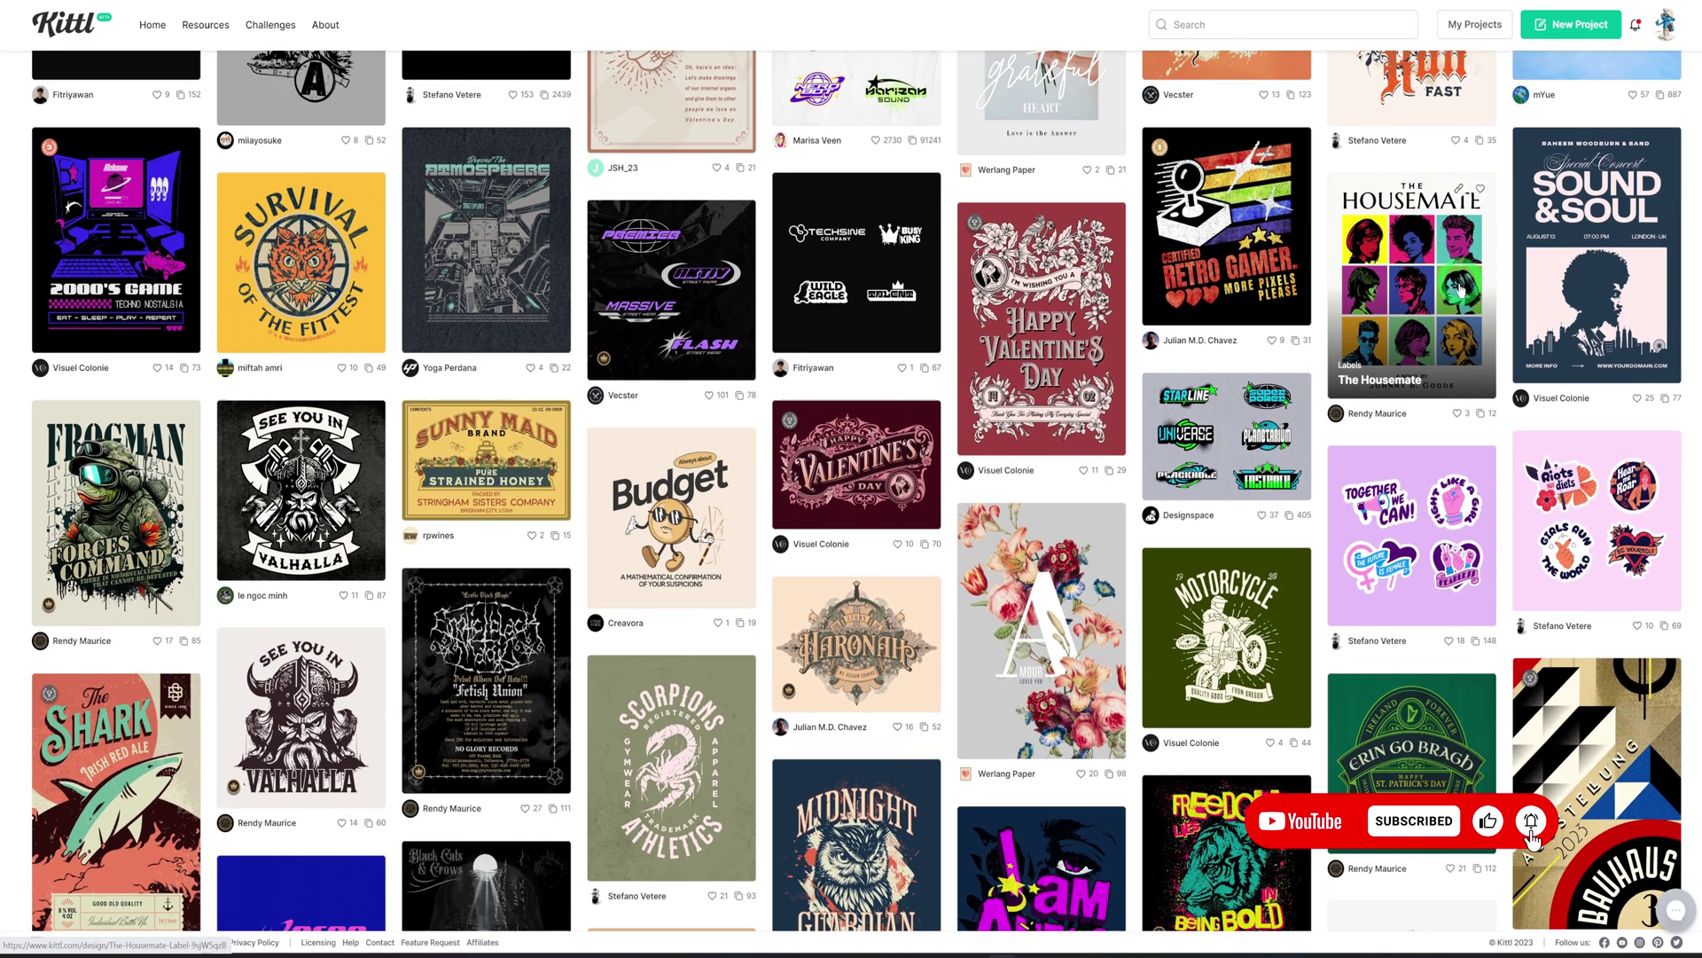
pyautogui.scroll(-4, 1458, 288)
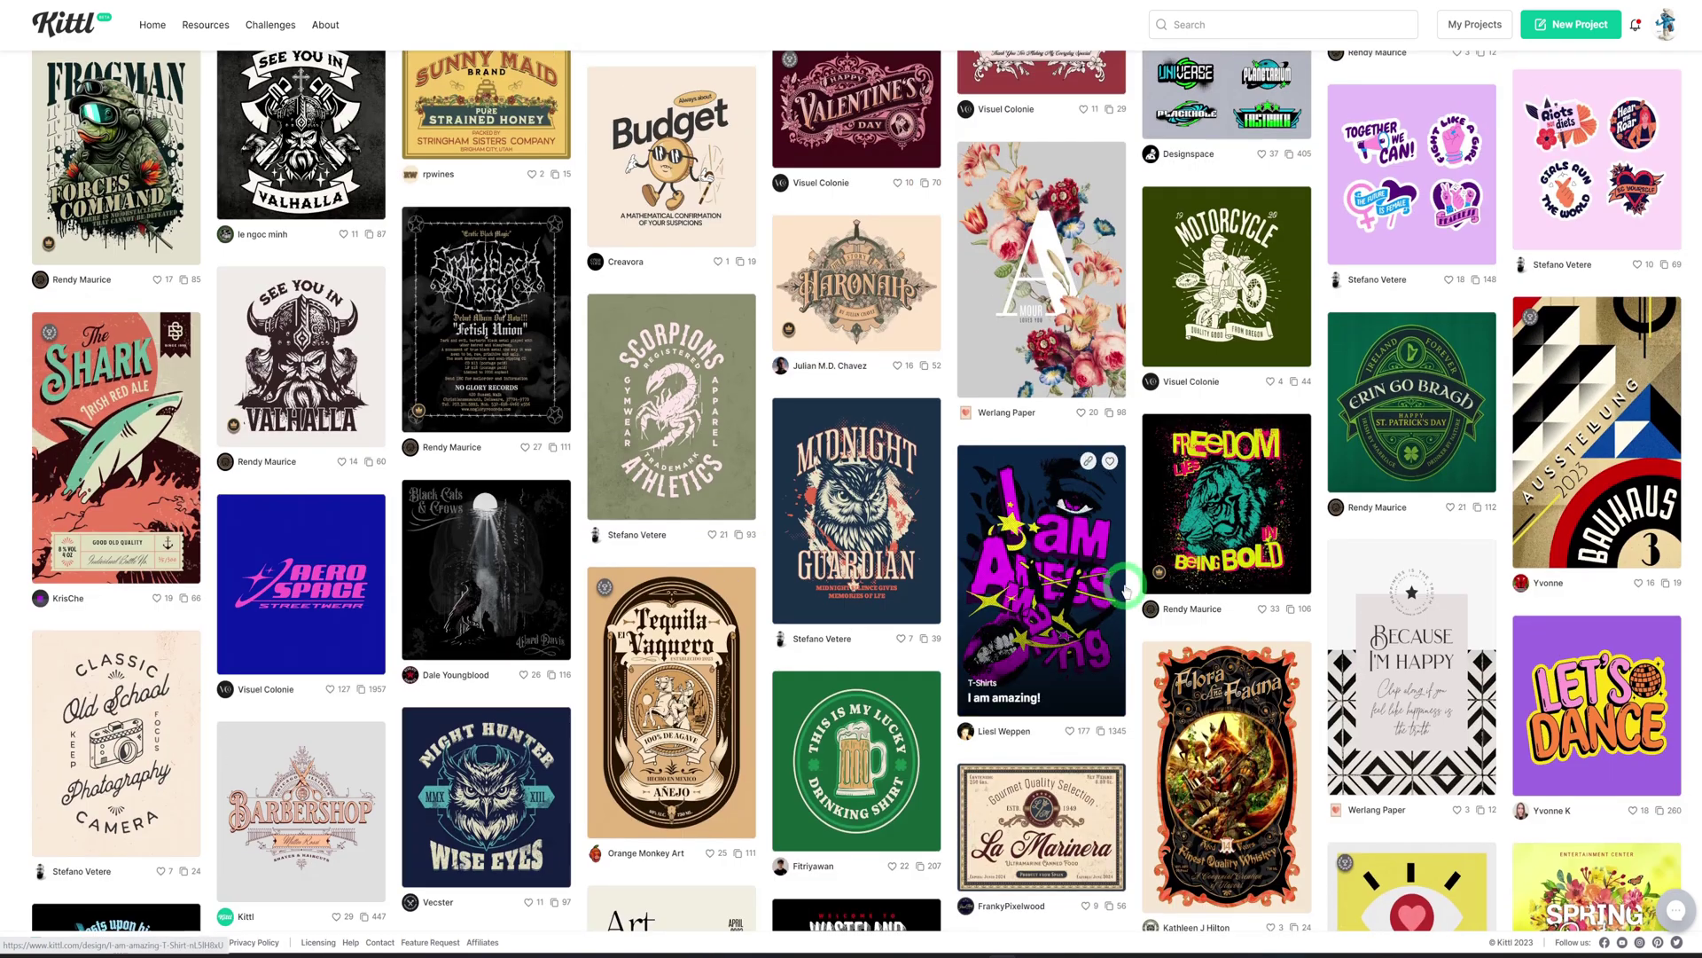
pyautogui.scroll(2, 1126, 589)
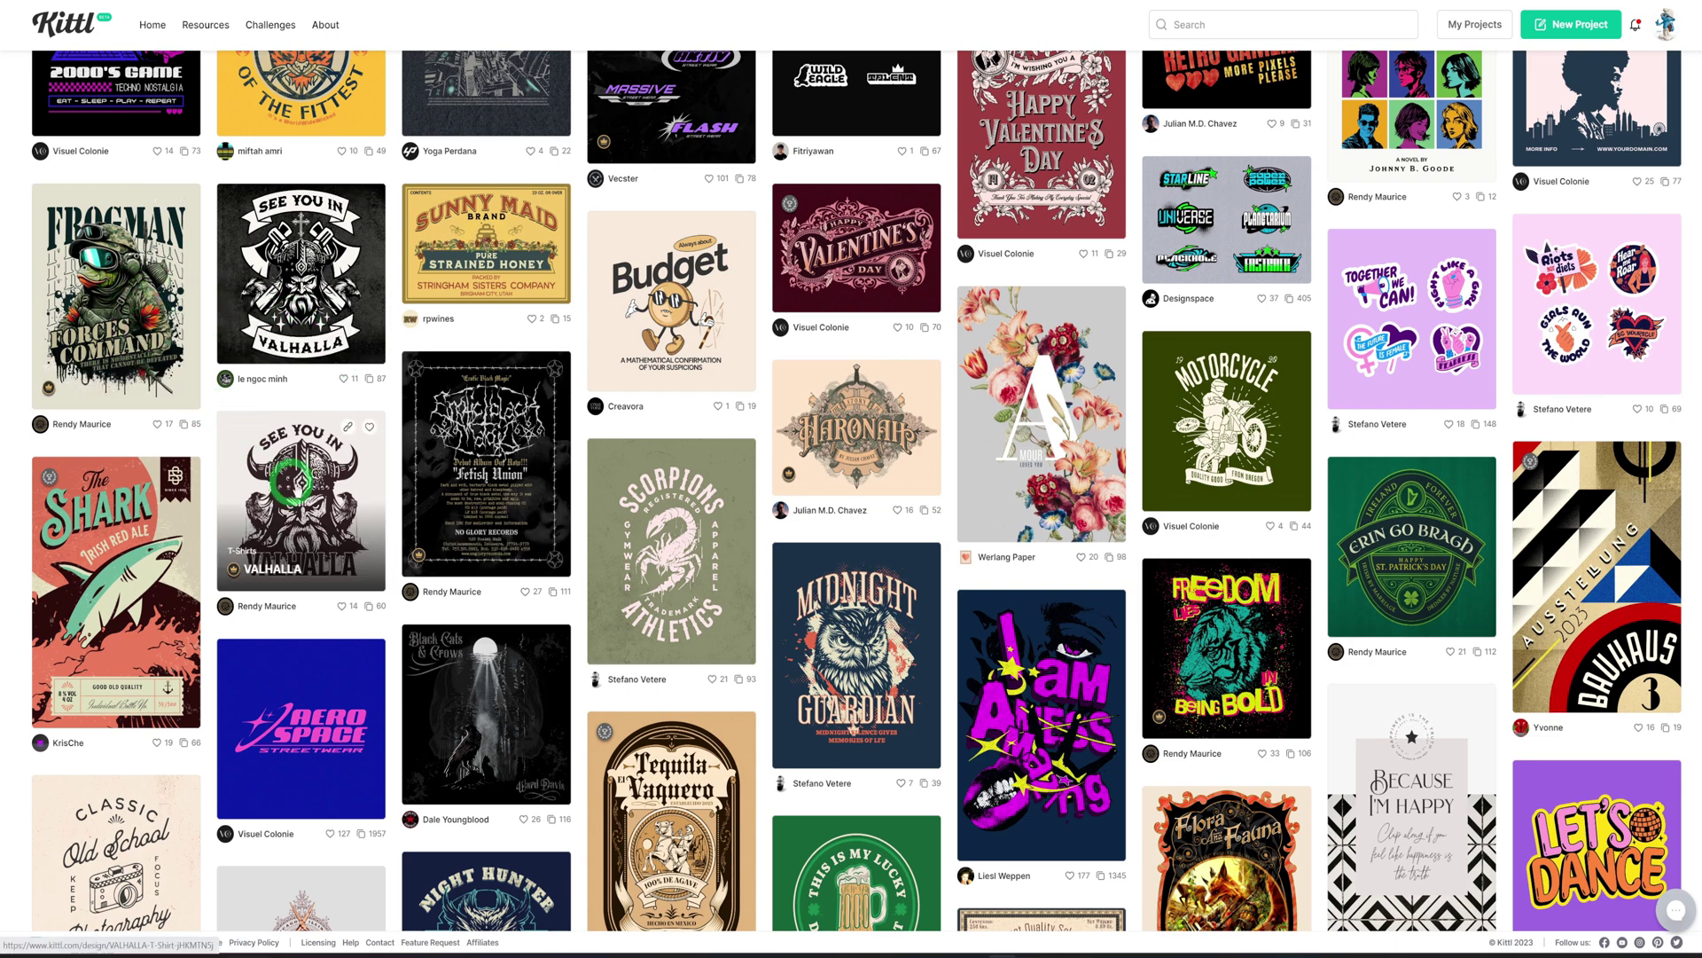
pyautogui.scroll(-5, 292, 483)
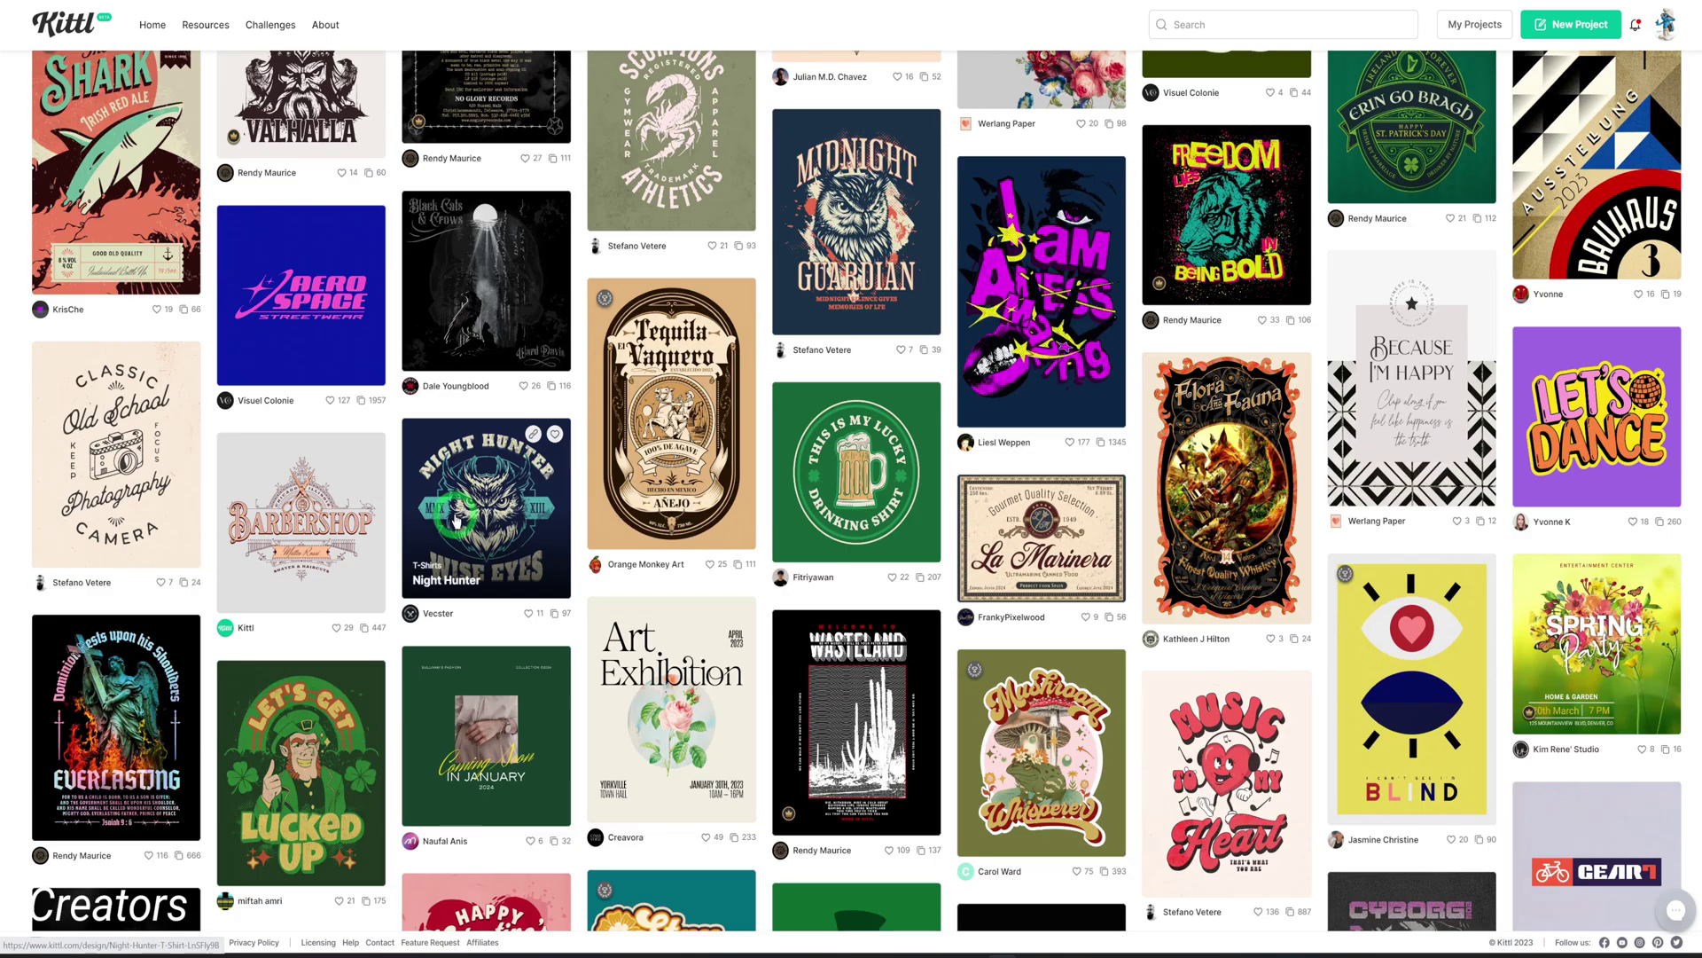
pyautogui.scroll(-2, 453, 518)
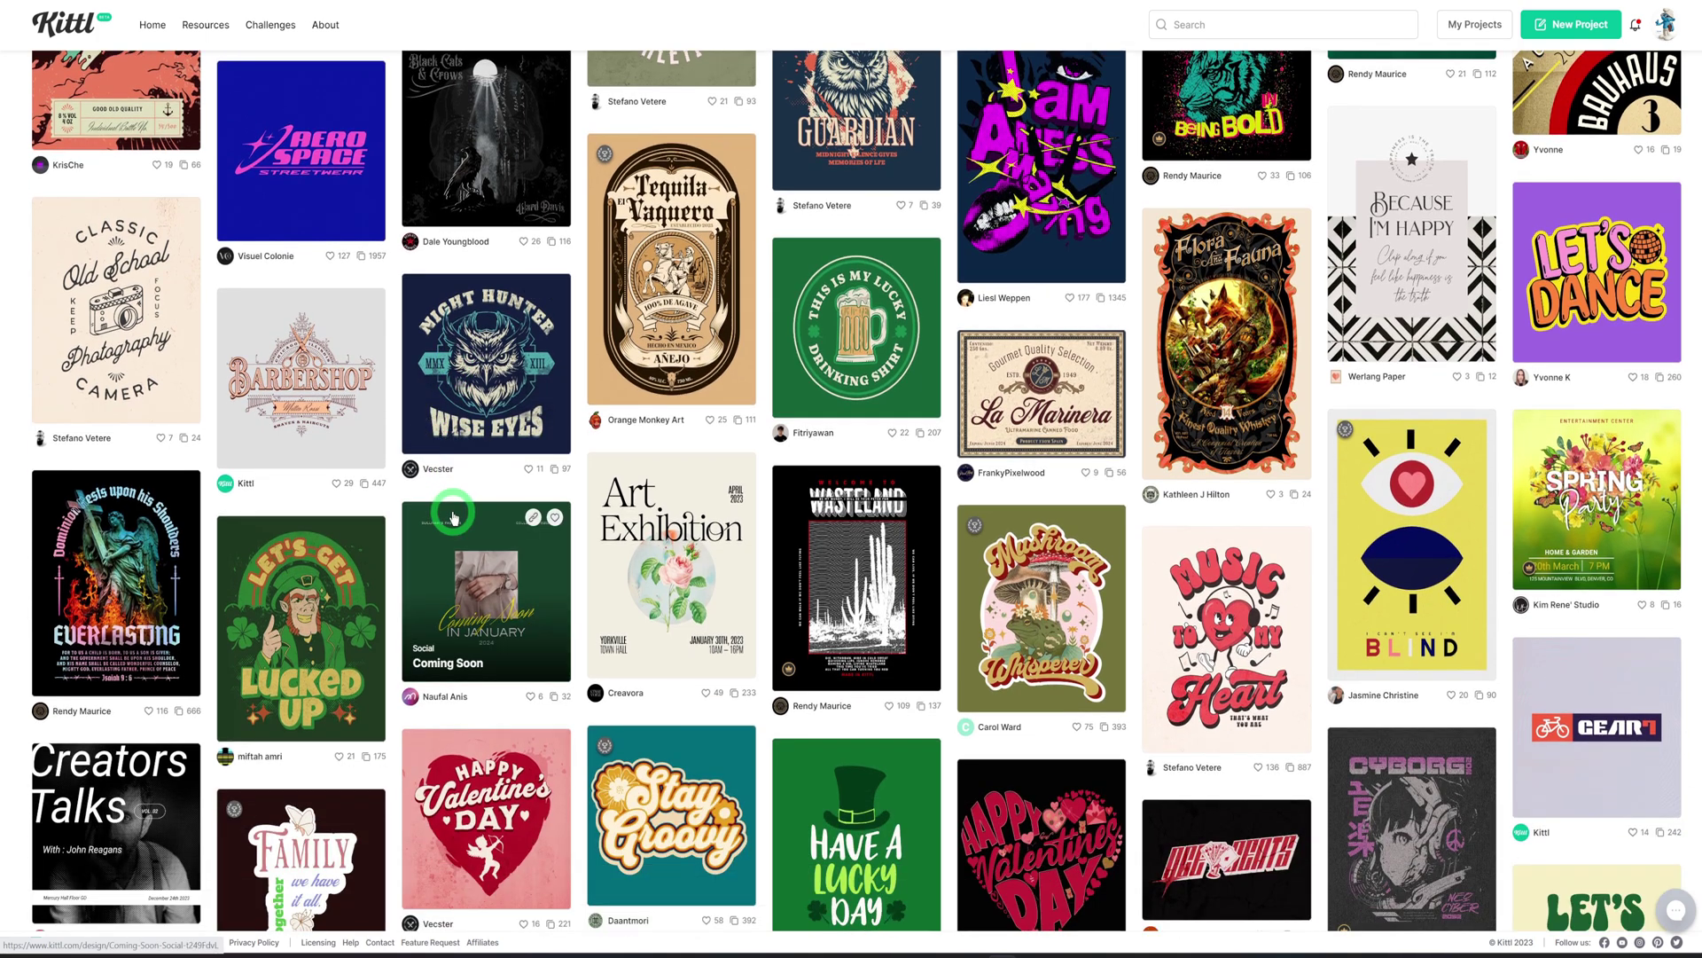
pyautogui.scroll(-2, 454, 519)
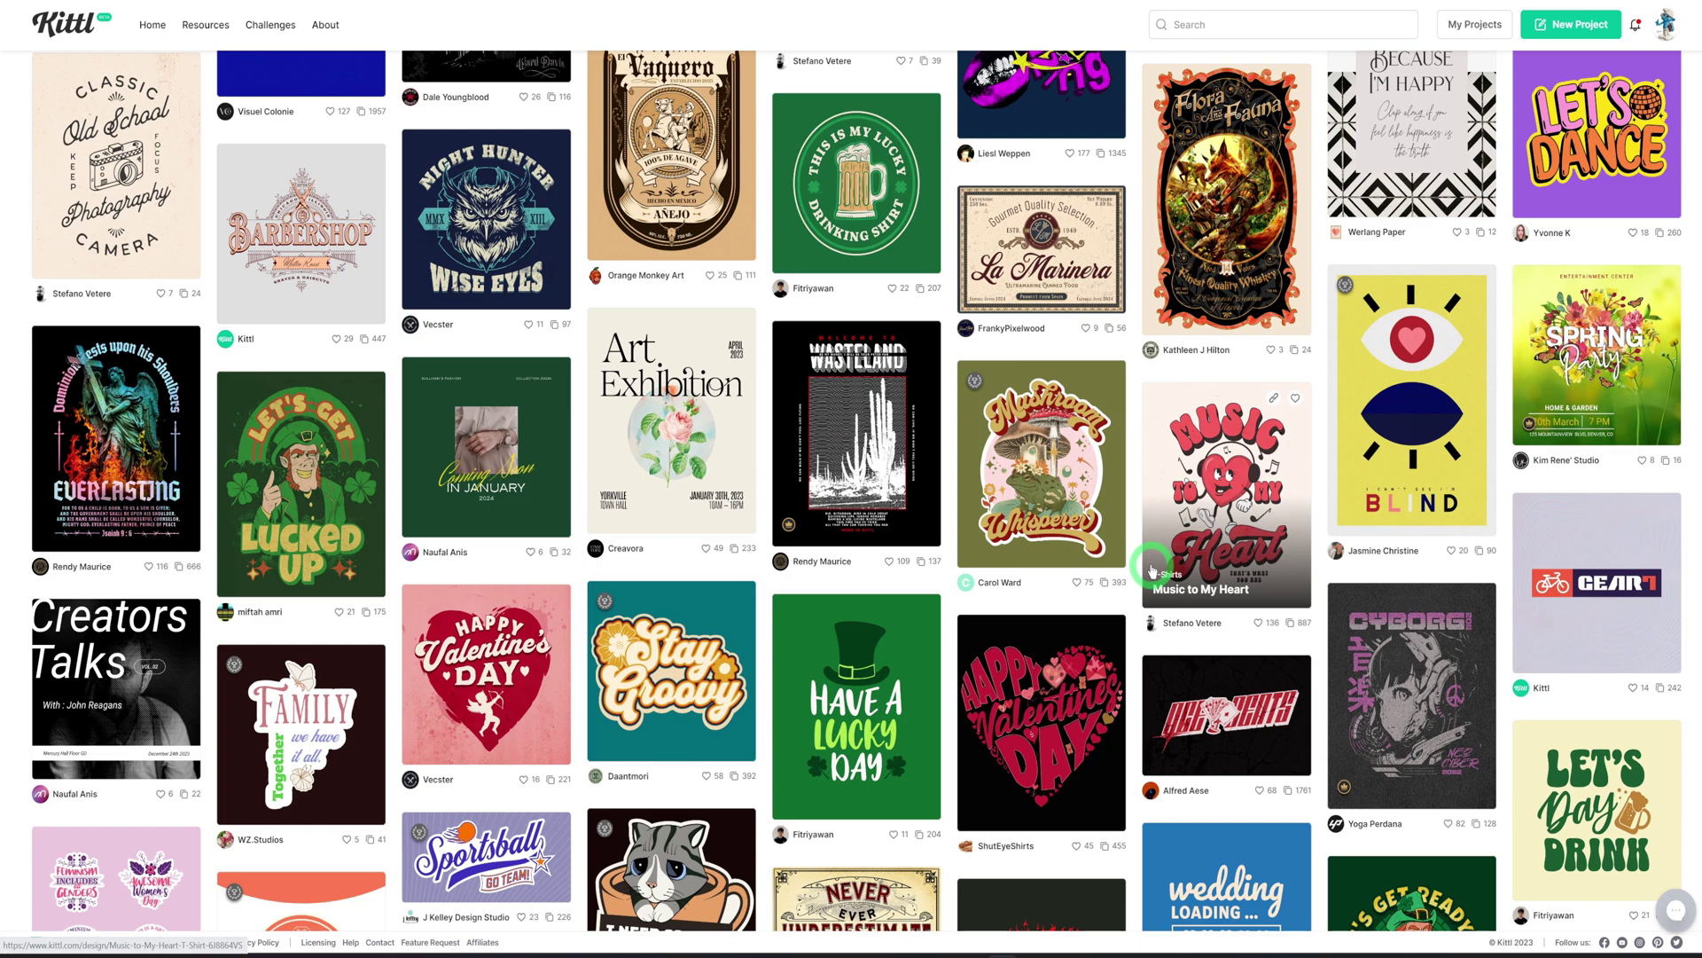
pyautogui.scroll(15, 1291, 538)
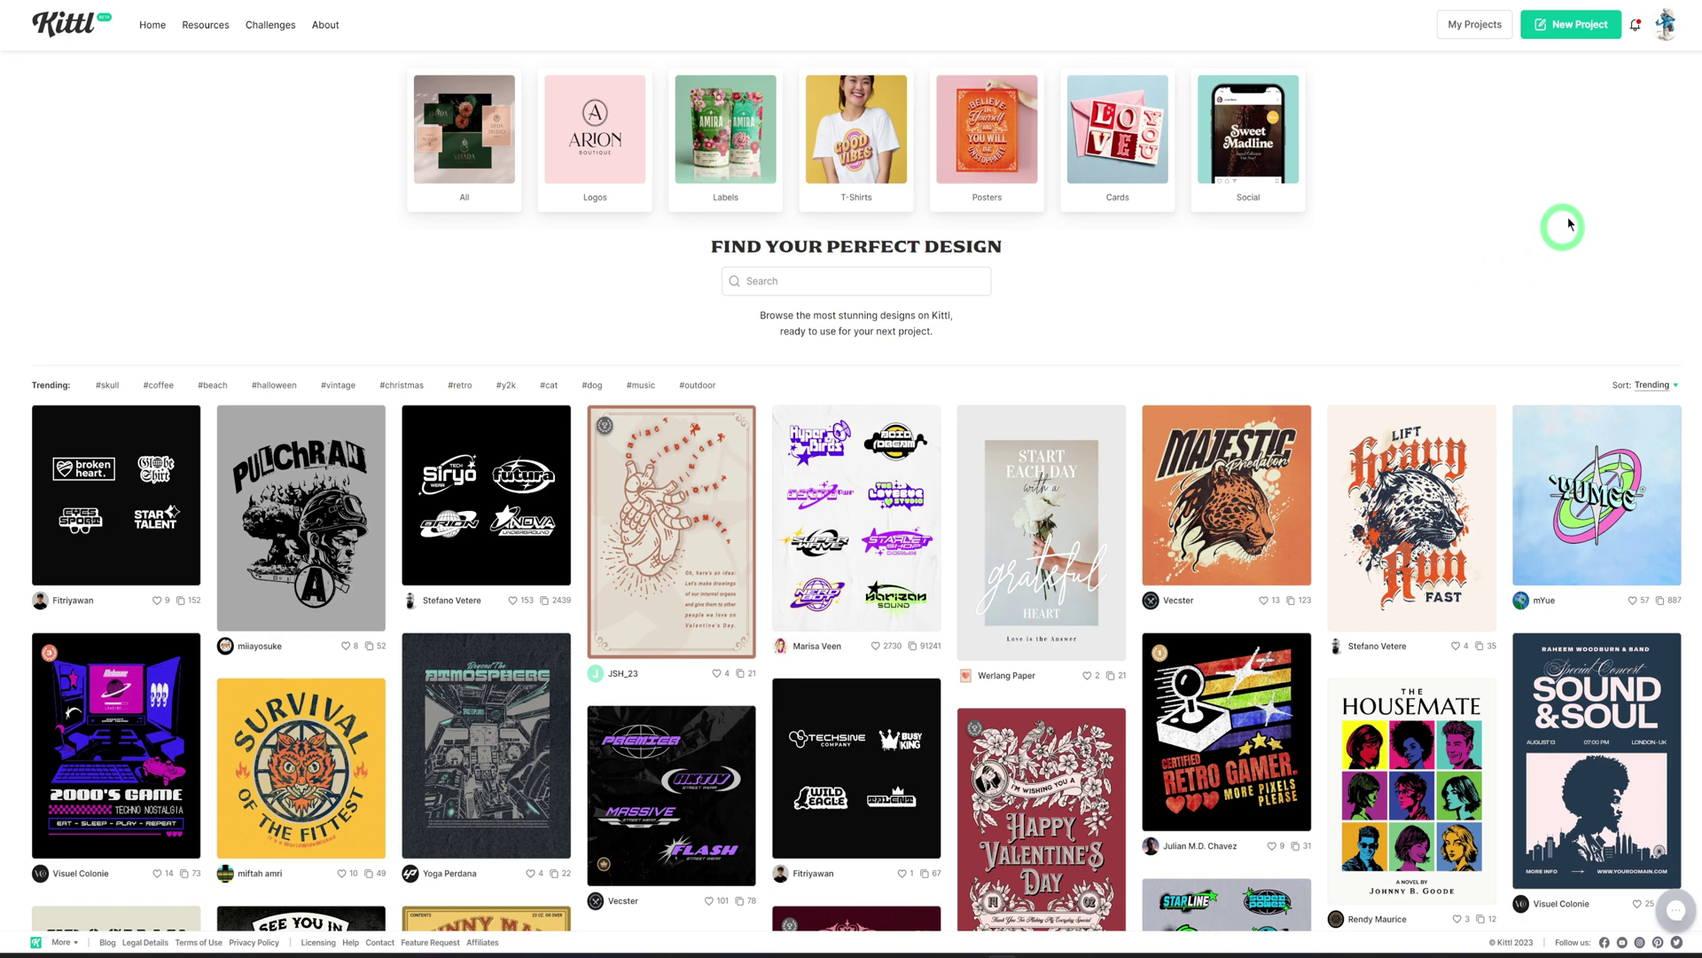
# Step: Create a new landscape project measuring 5 × 5 inches at 300 DPI
pyautogui.click(1591, 41)
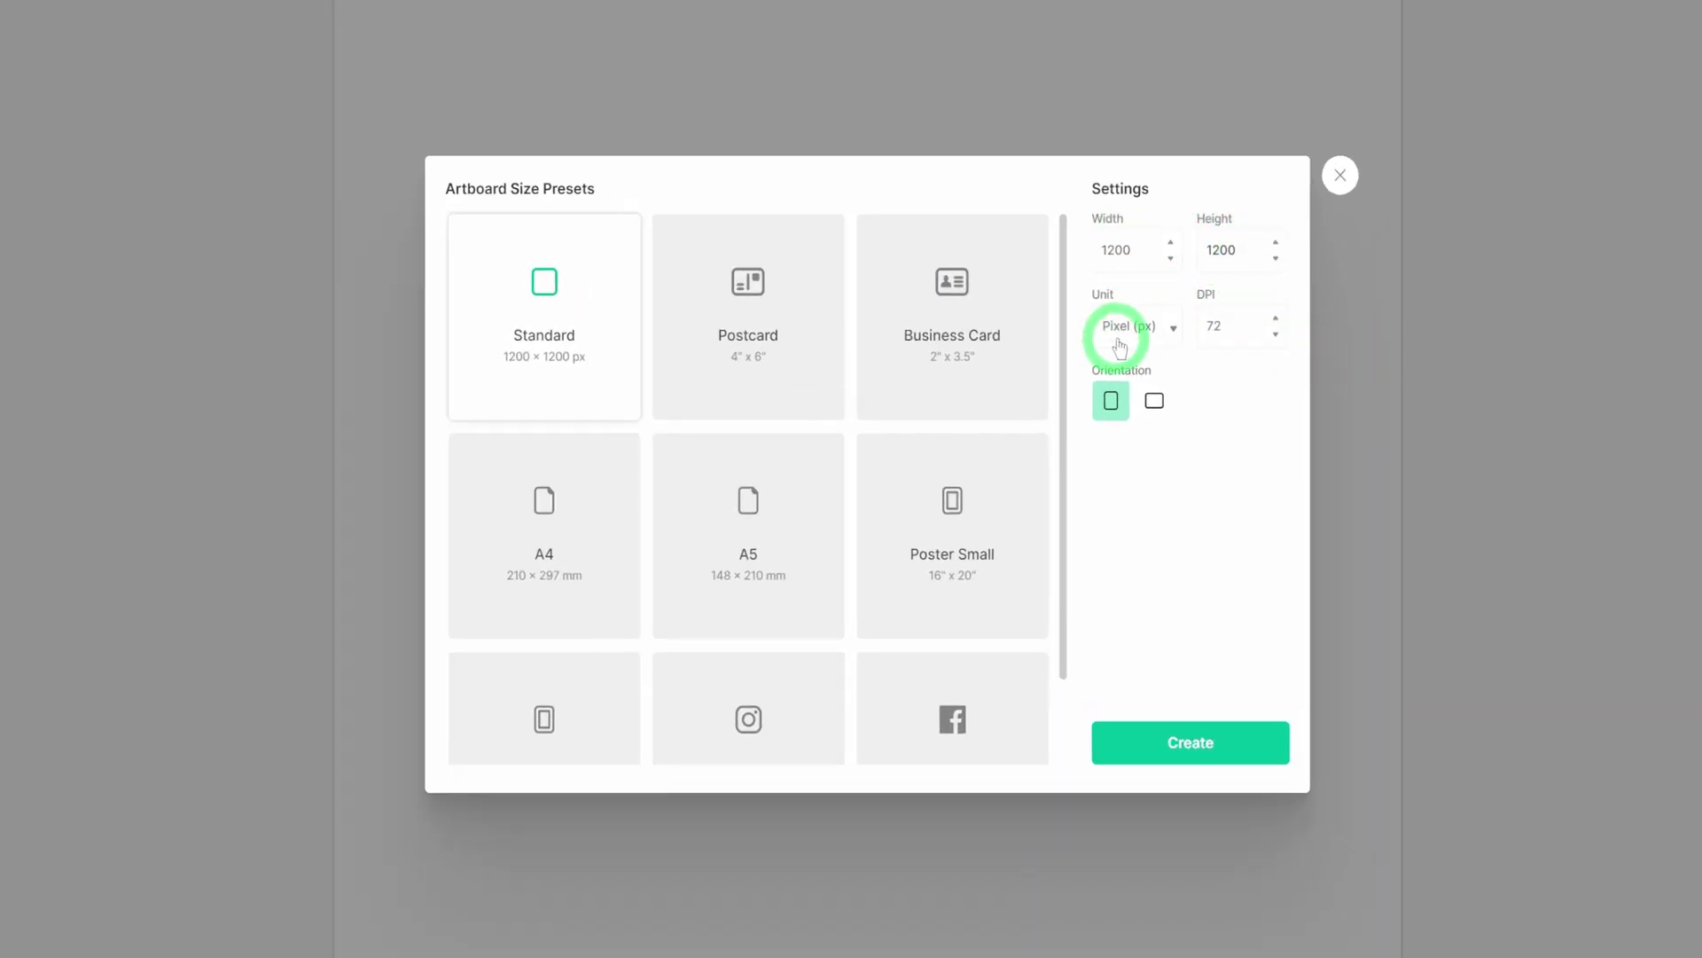
pyautogui.click(1166, 330)
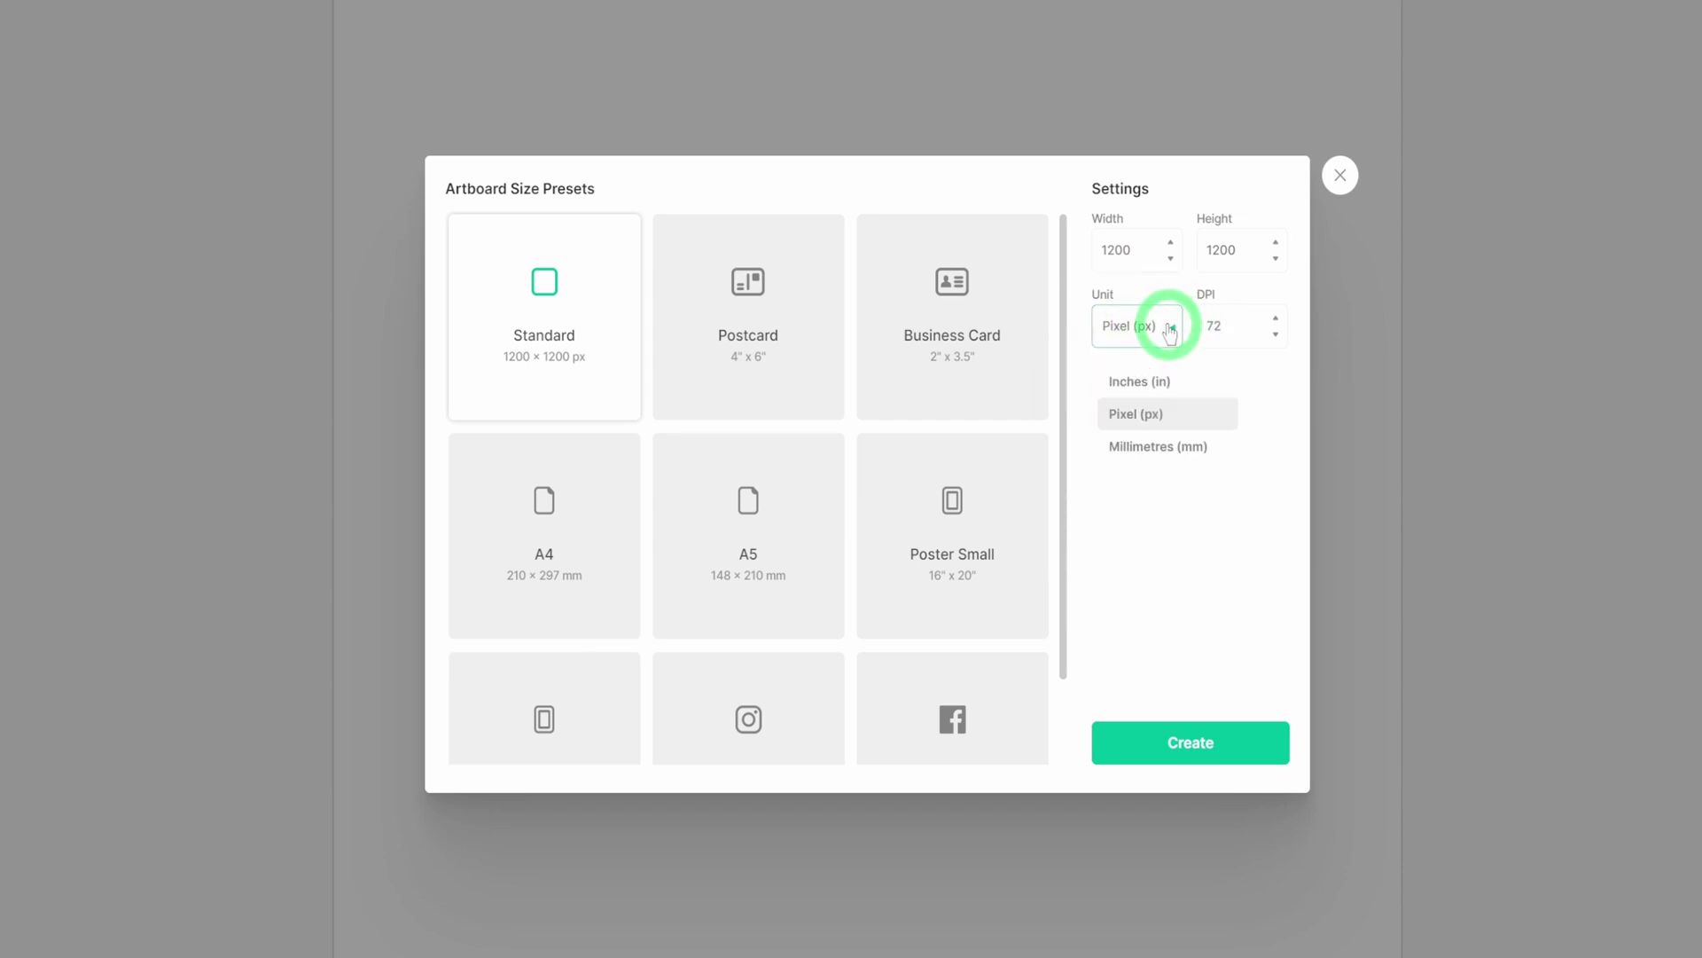
pyautogui.click(1155, 393)
pyautogui.moveTo(1128, 251); pyautogui.dragTo(1078, 252)
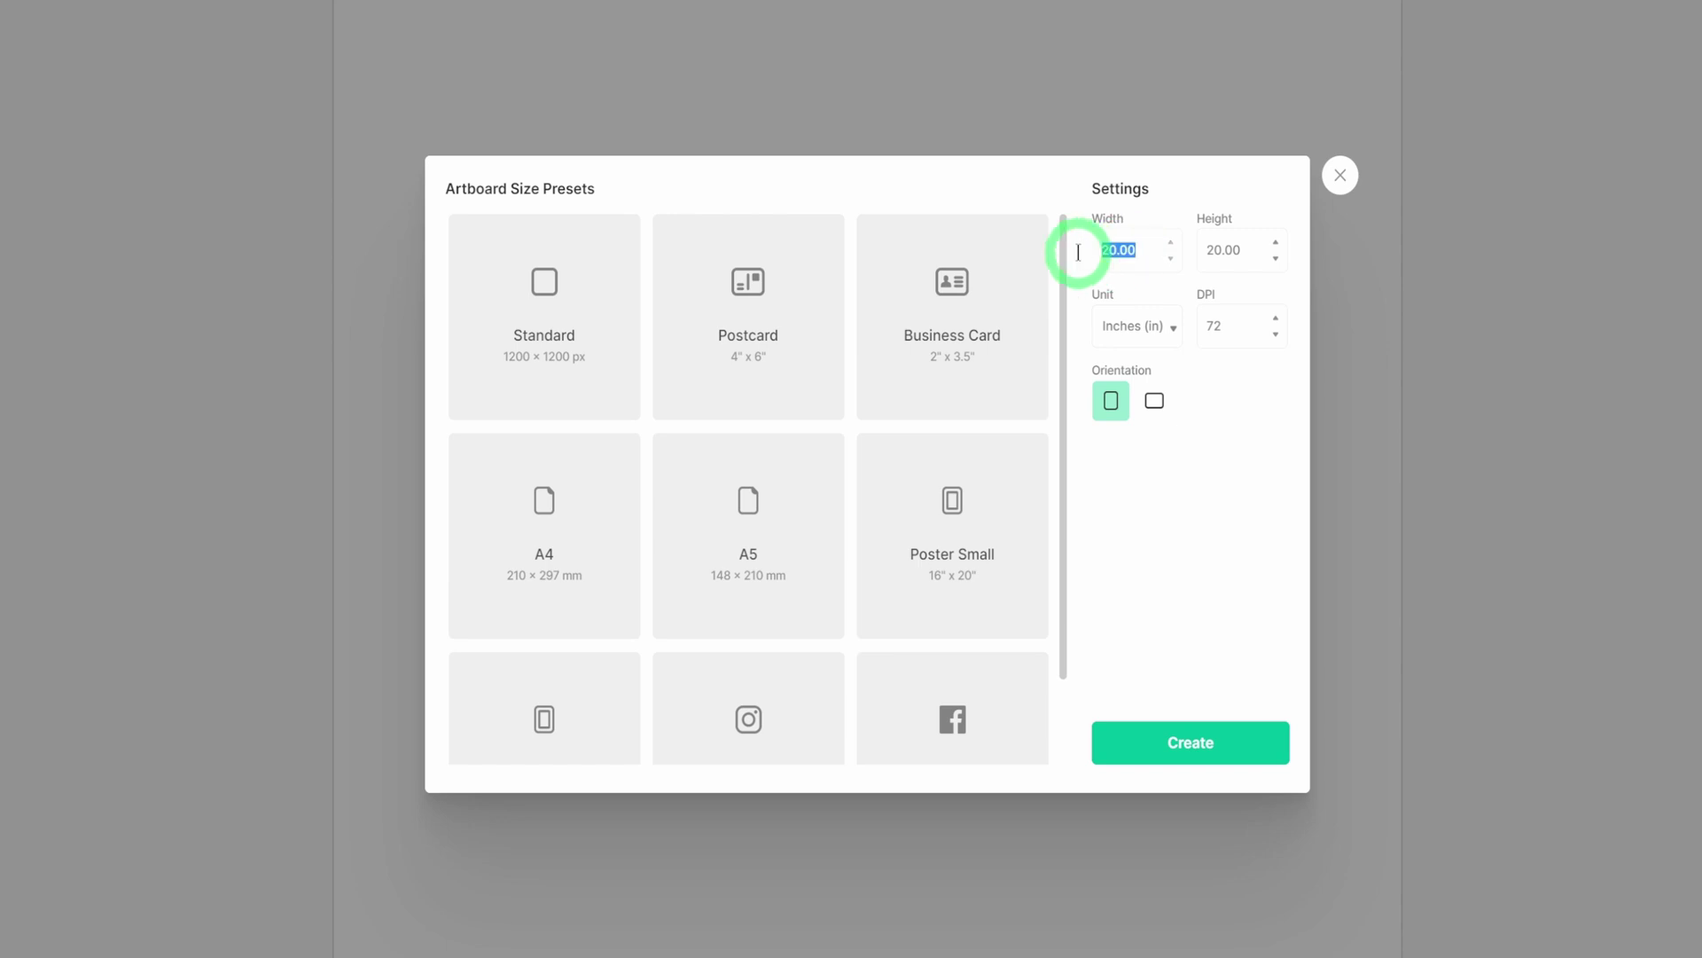
pyautogui.write('5')
pyautogui.moveTo(1262, 255)
pyautogui.mouseDown()
pyautogui.moveTo(1192, 257)
pyautogui.moveTo(1245, 260)
pyautogui.mouseUp()
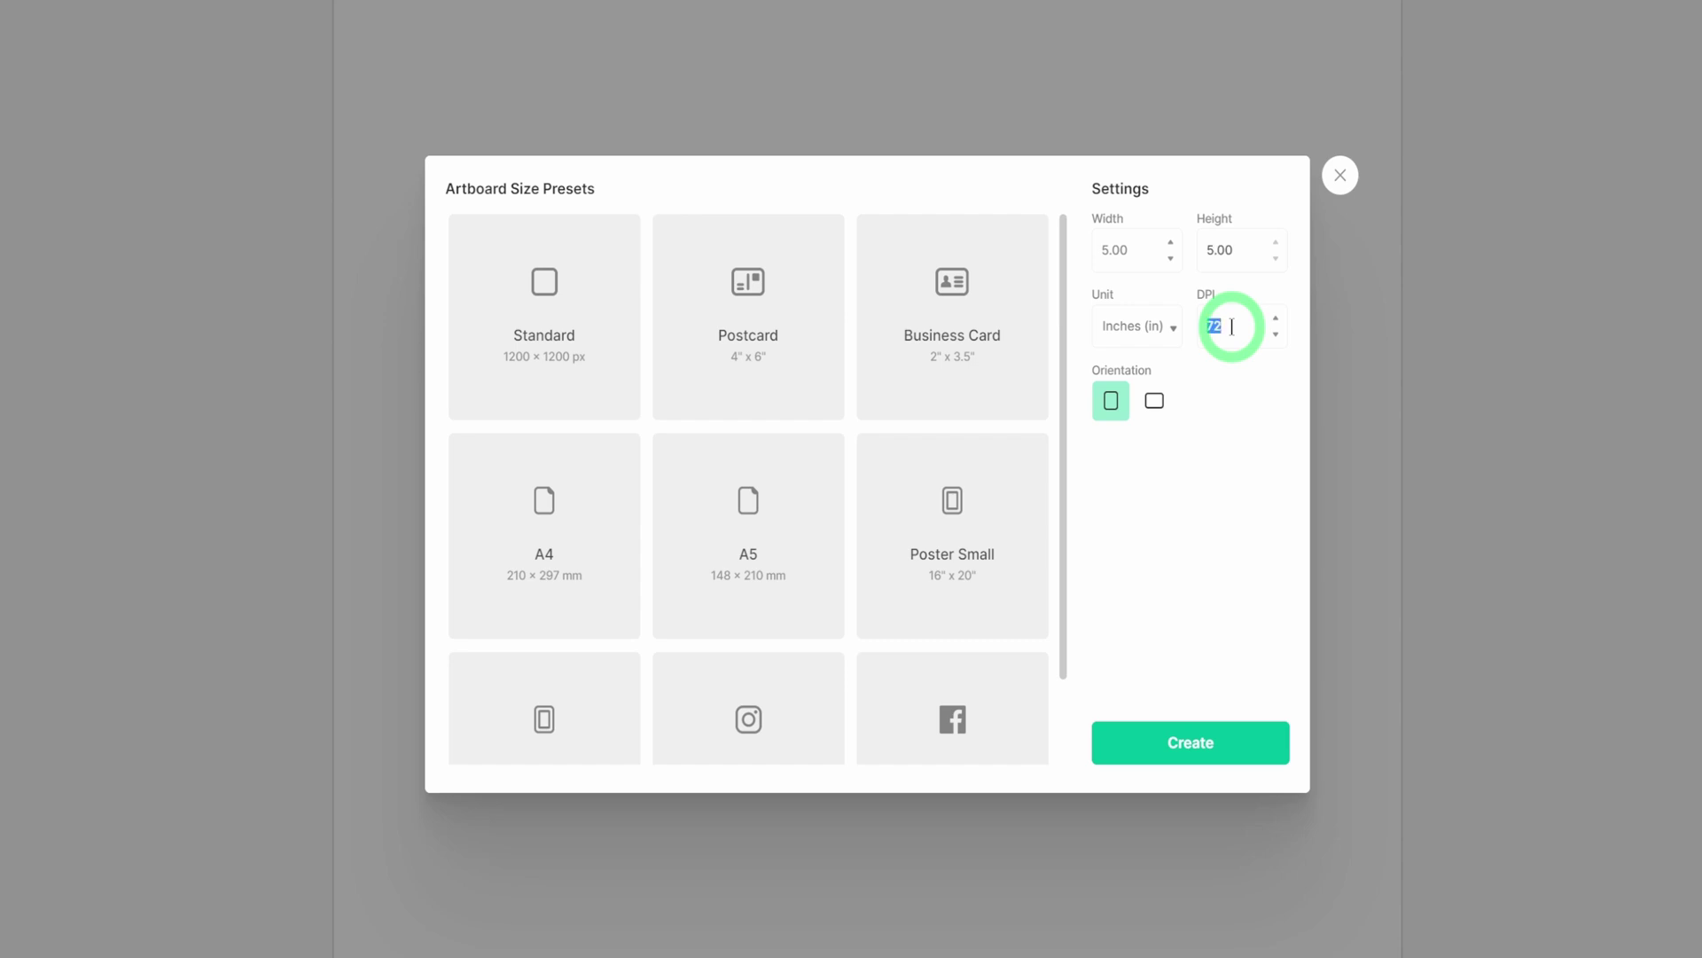
pyautogui.moveTo(1231, 328); pyautogui.dragTo(1194, 326)
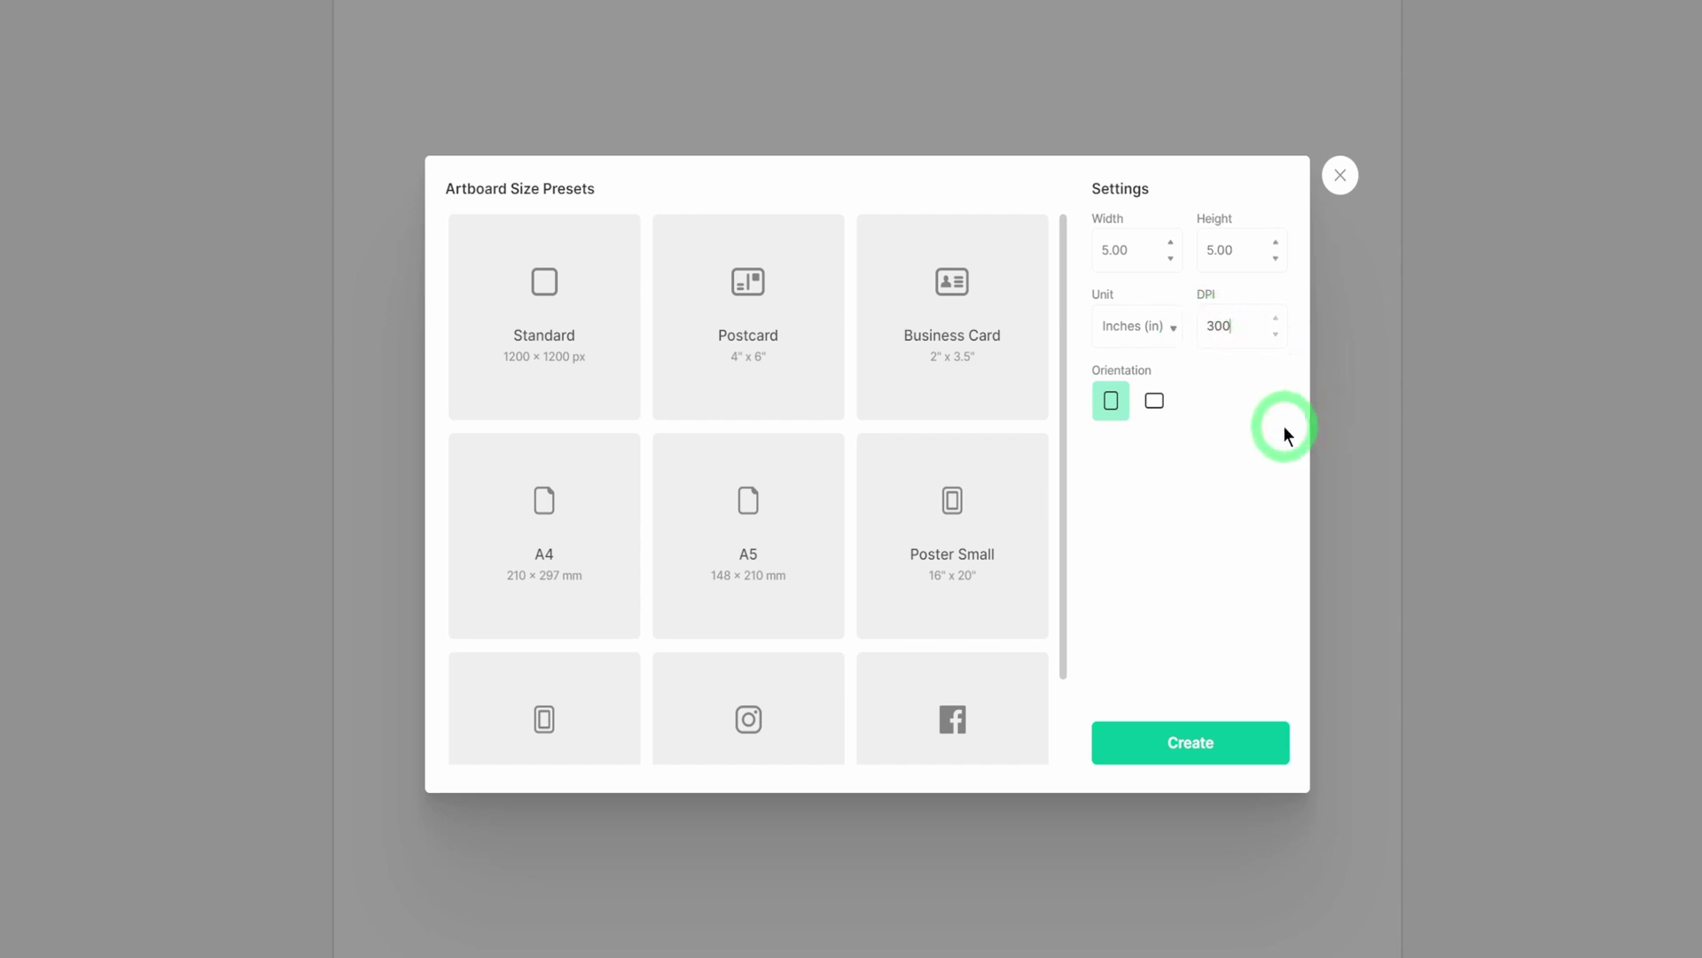
pyautogui.click(1155, 404)
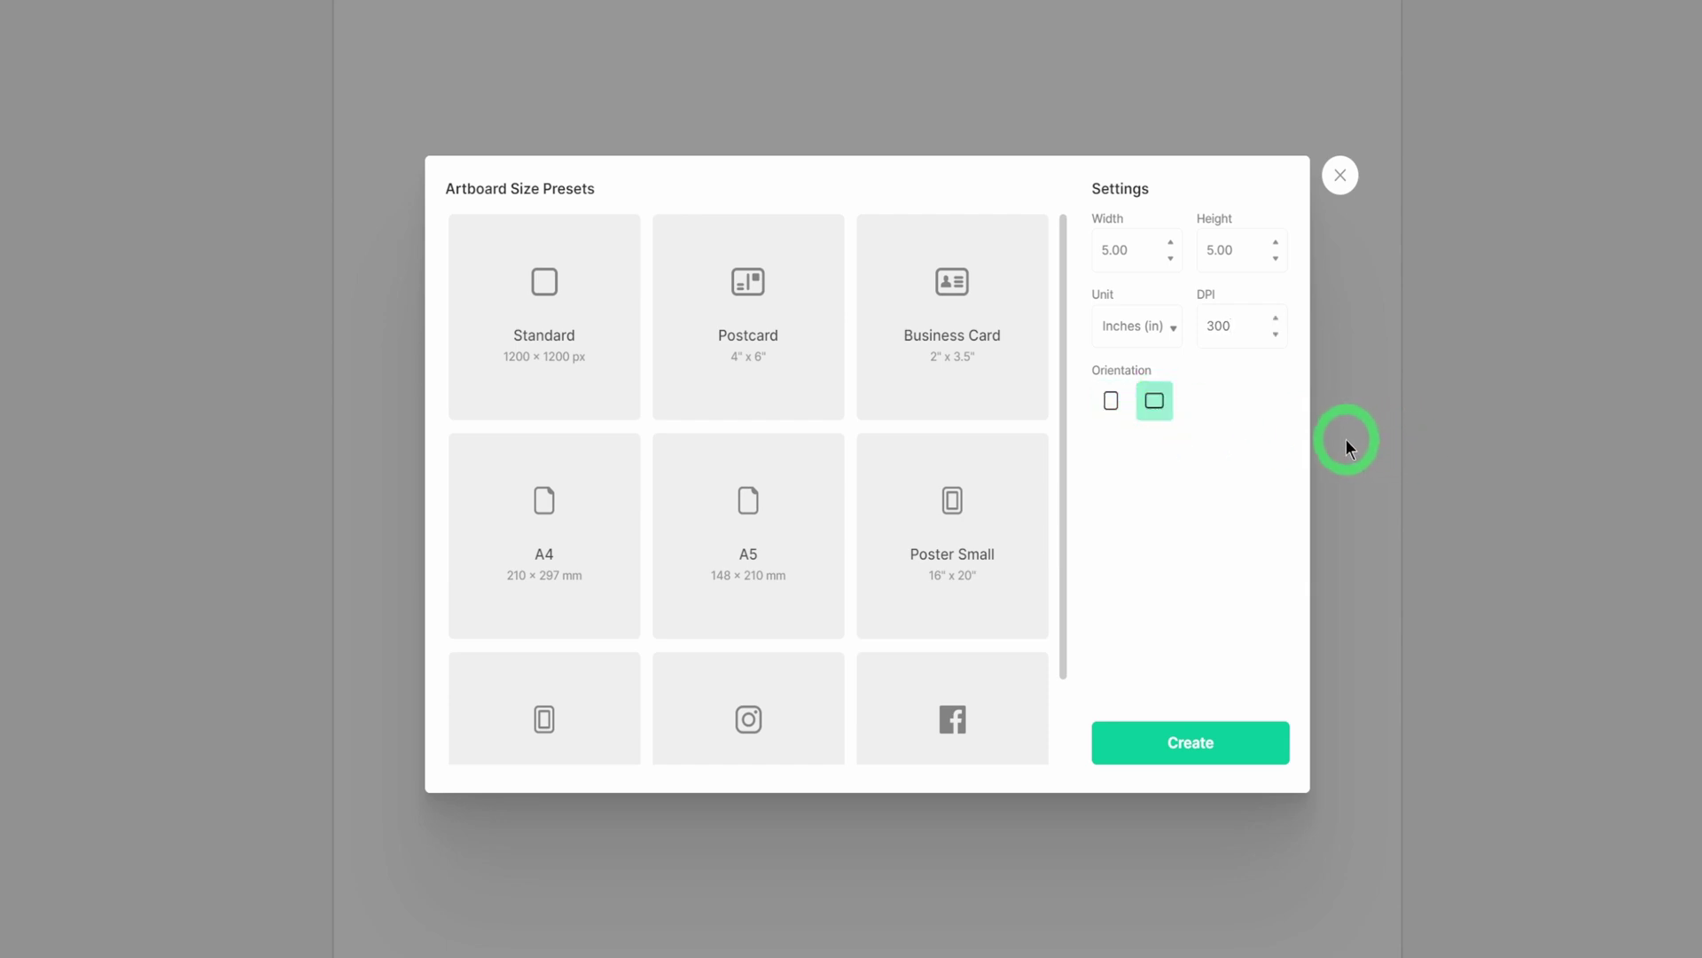
pyautogui.click(1234, 747)
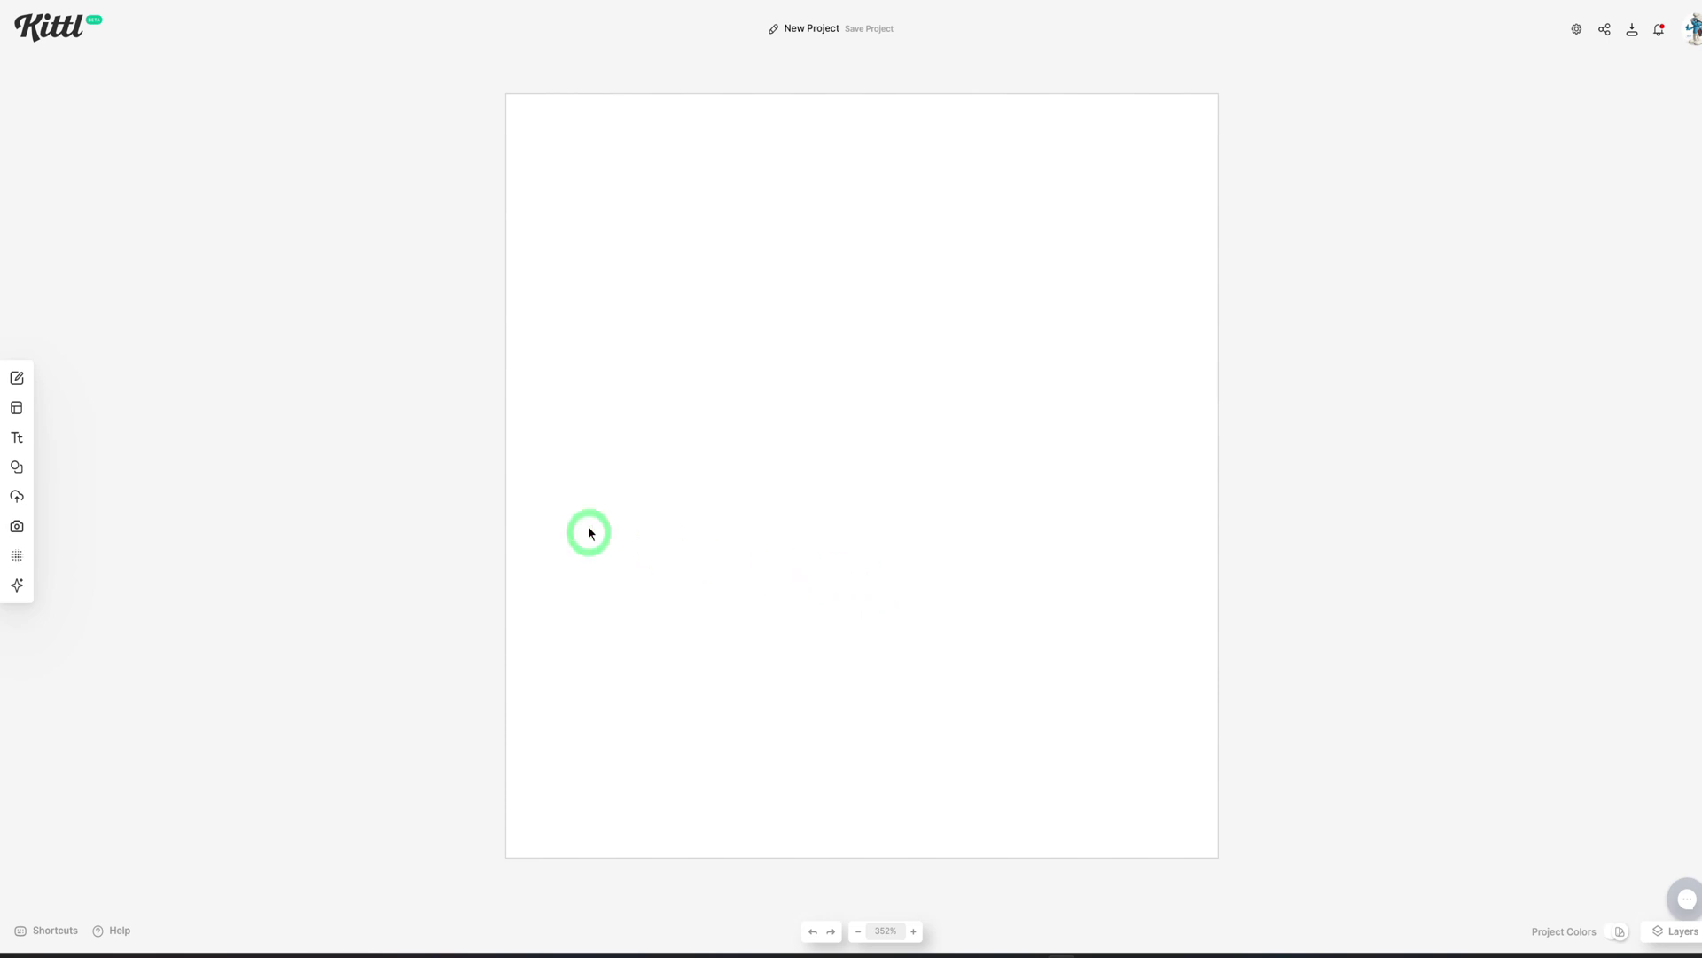
# Step: Place the uploaded carrot image on the artboard and enlarge it to reach near the artboard's upper edge
pyautogui.moveTo(26, 493)
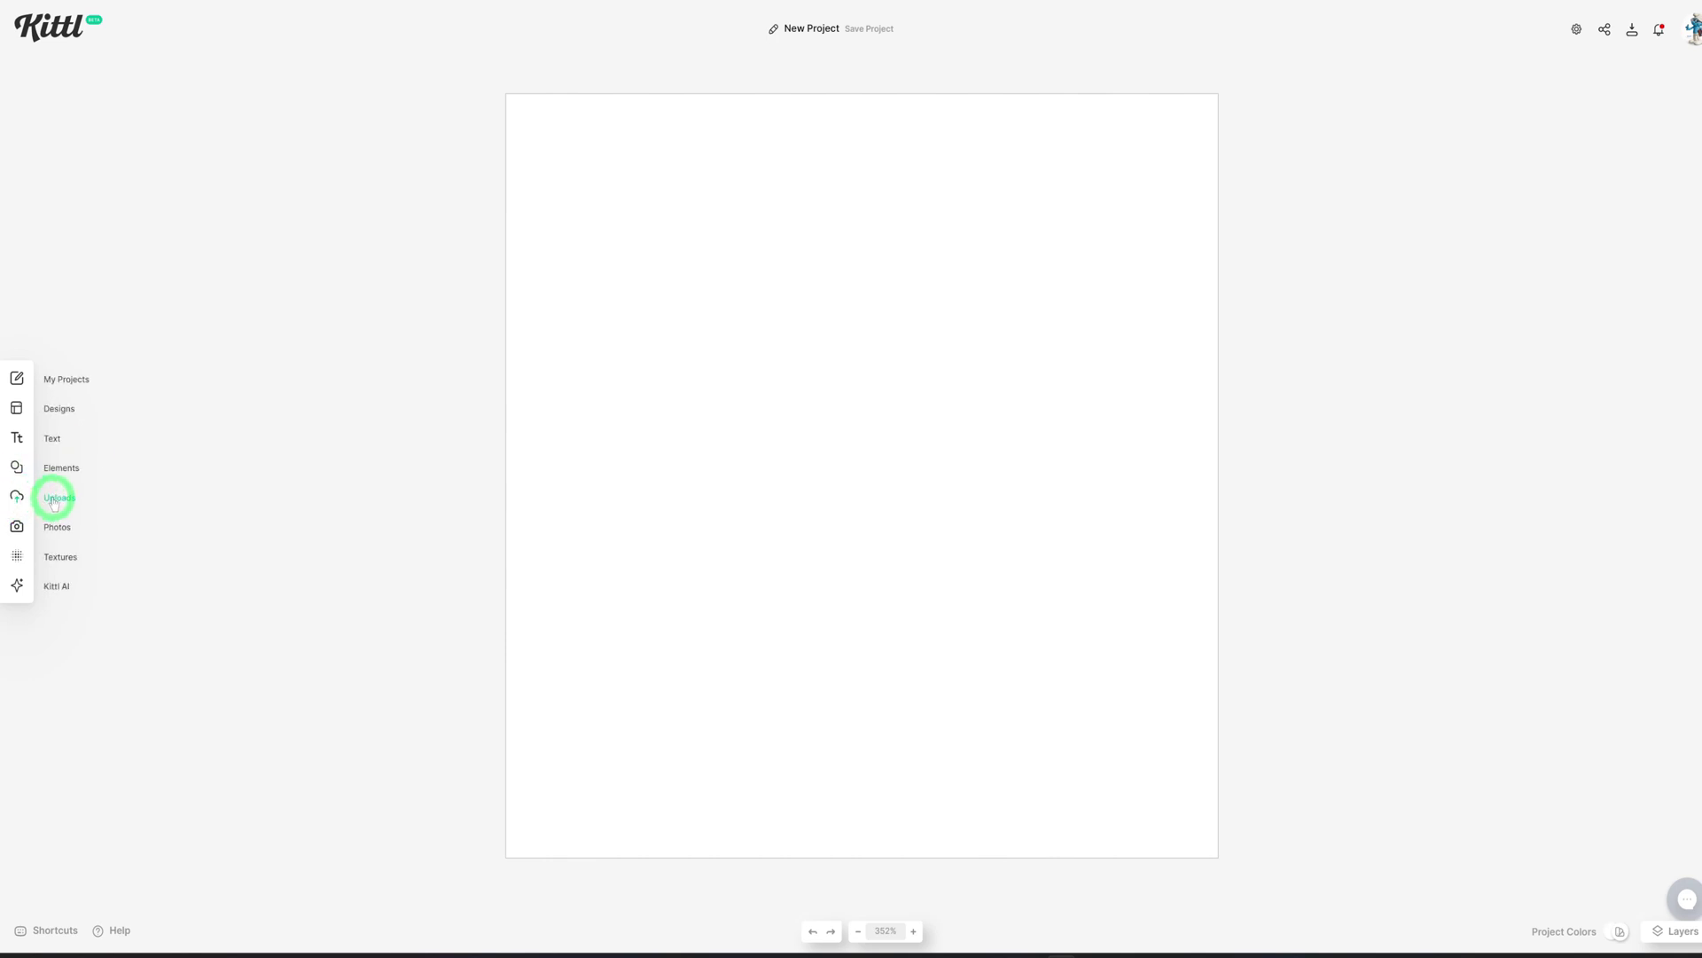
pyautogui.click(53, 499)
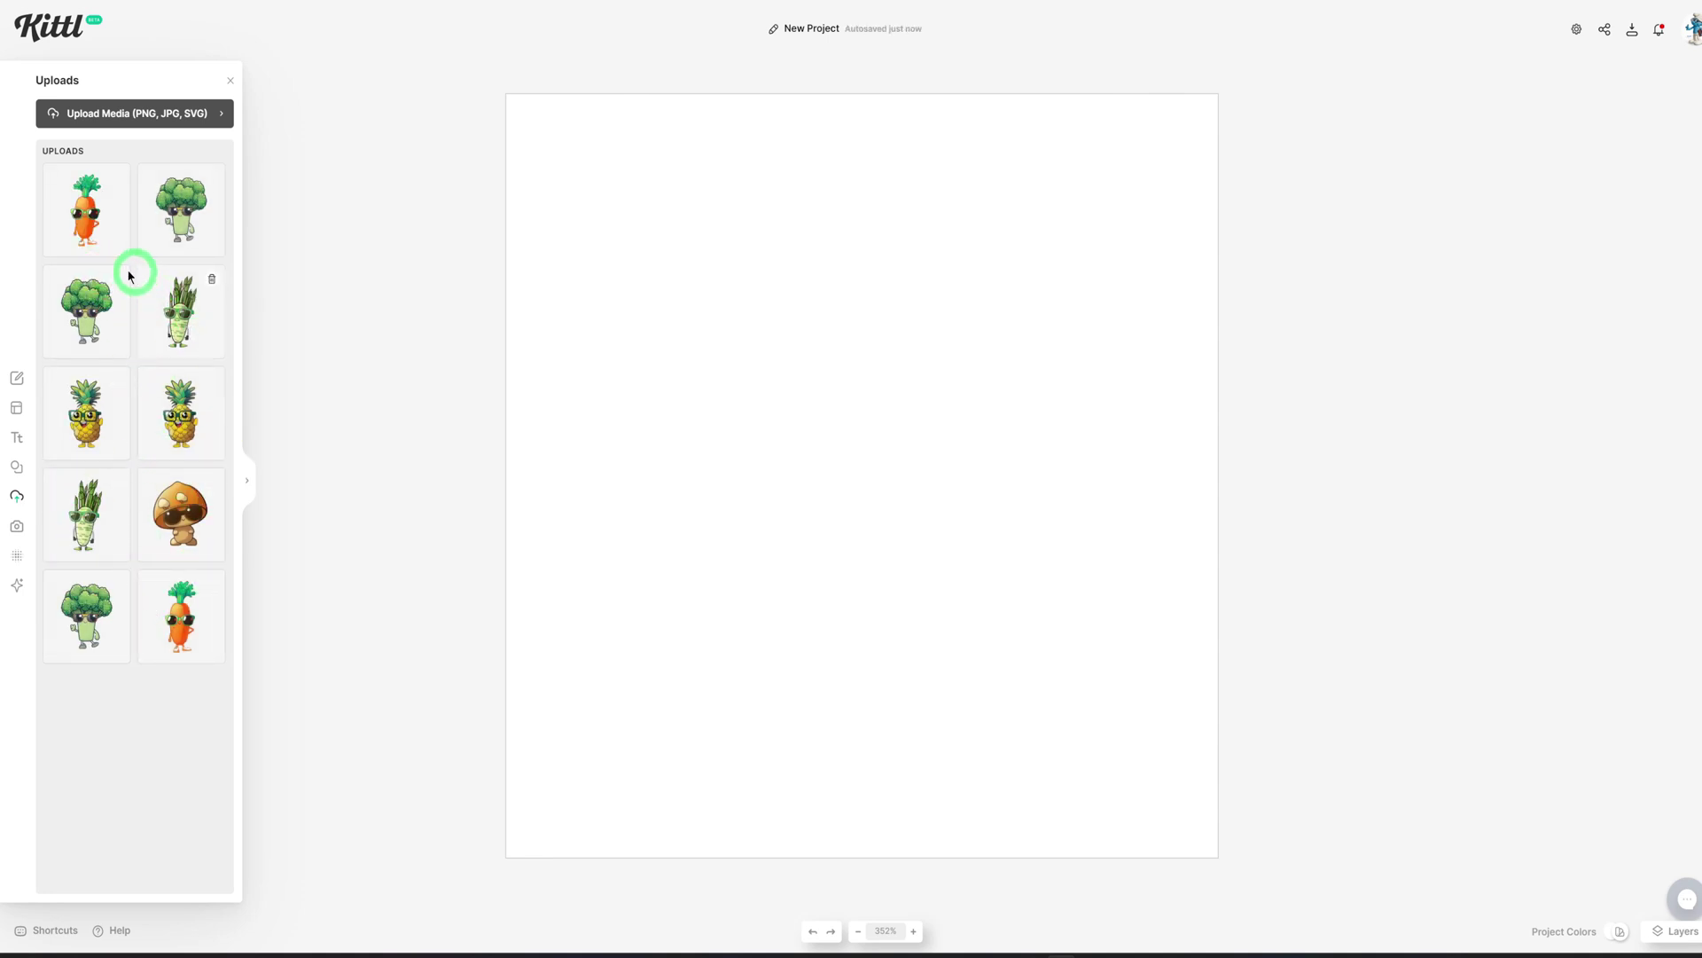
pyautogui.moveTo(71, 208); pyautogui.dragTo(83, 214)
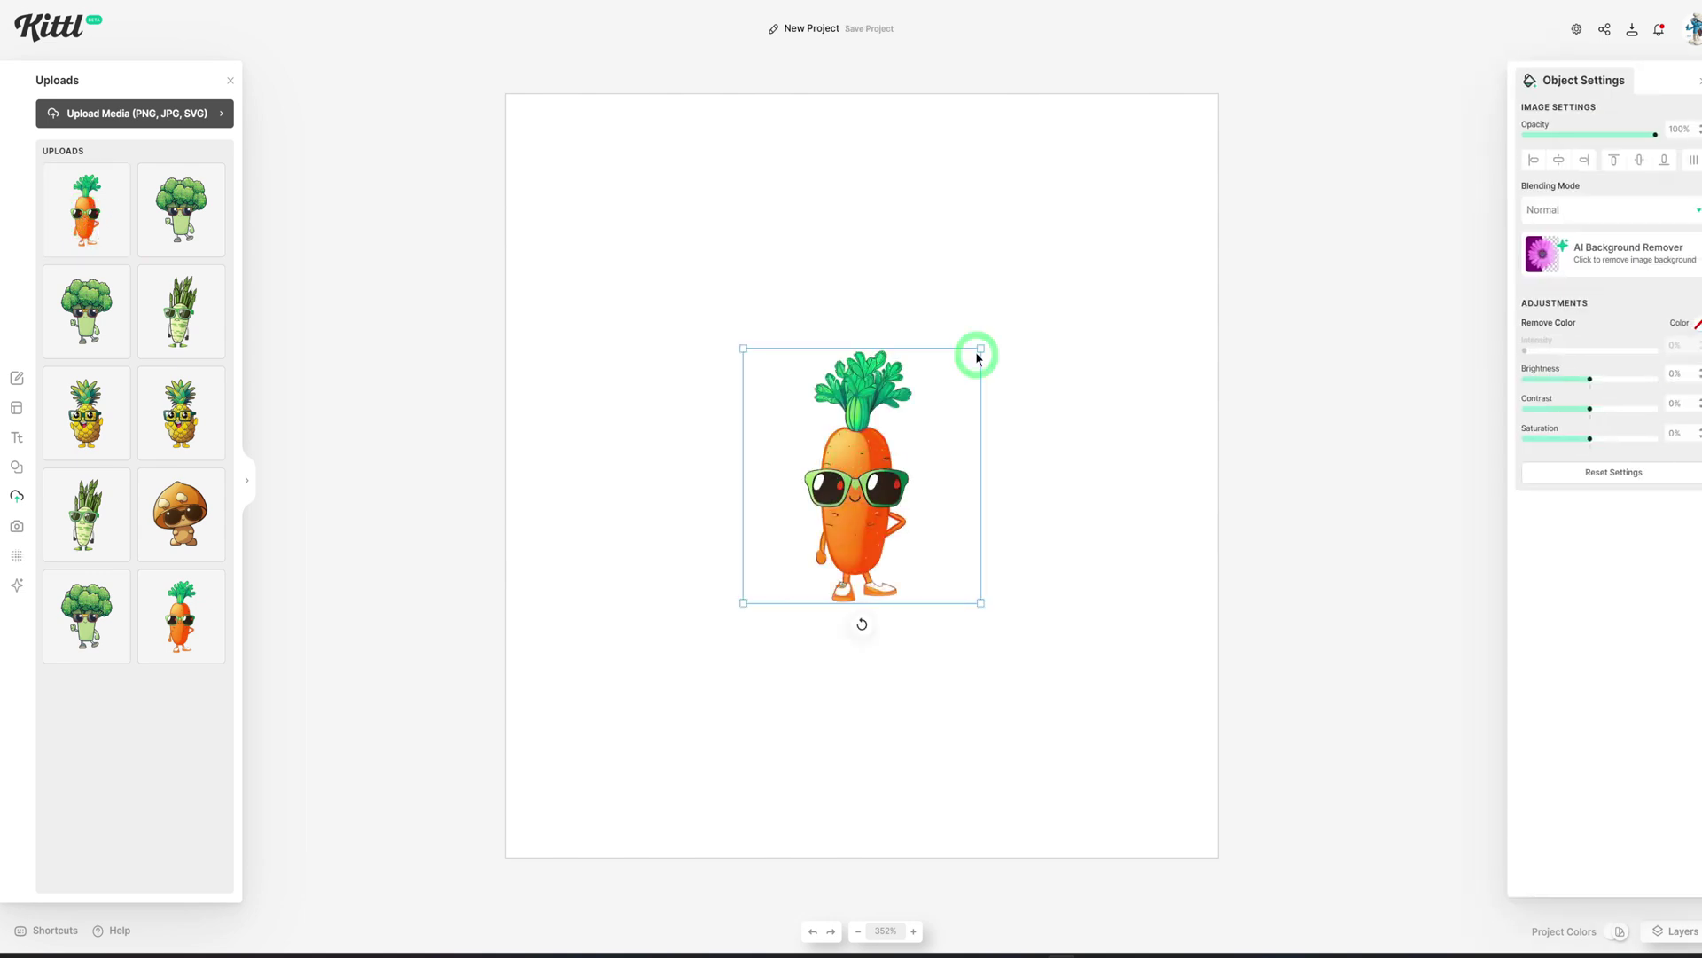
pyautogui.moveTo(981, 346); pyautogui.dragTo(1122, 110)
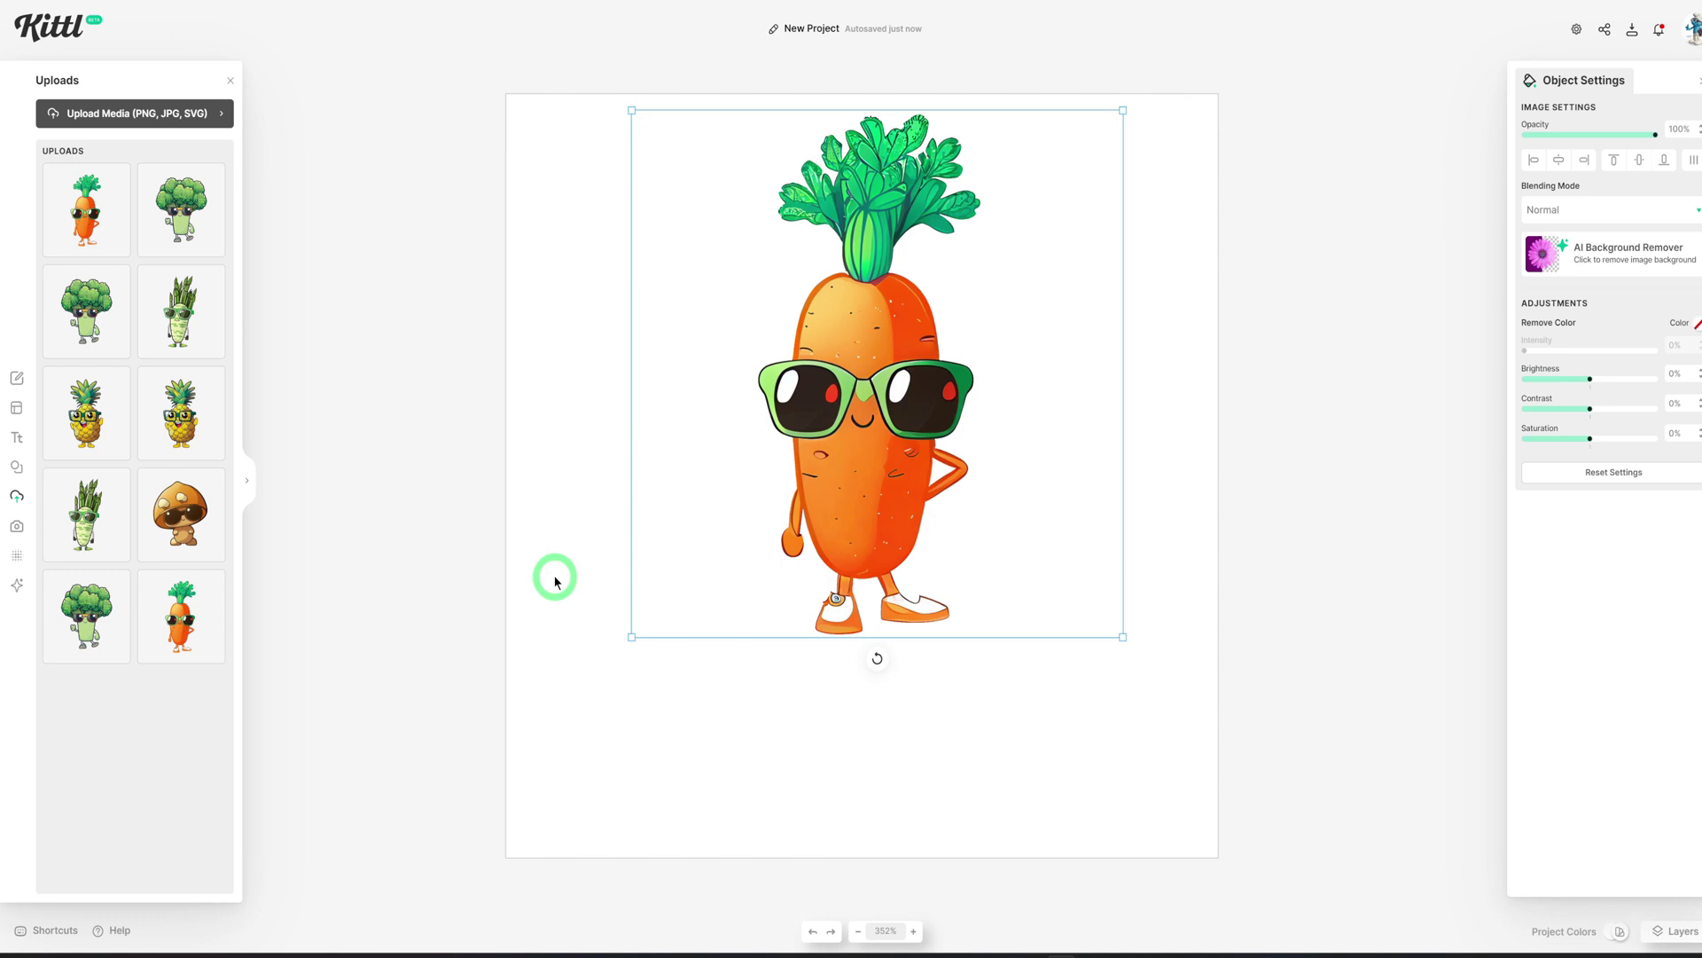
# Step: Add the decorated Blue Sign text, enlarge it to font size 49, and centre it across the carrot's feet
pyautogui.click(18, 438)
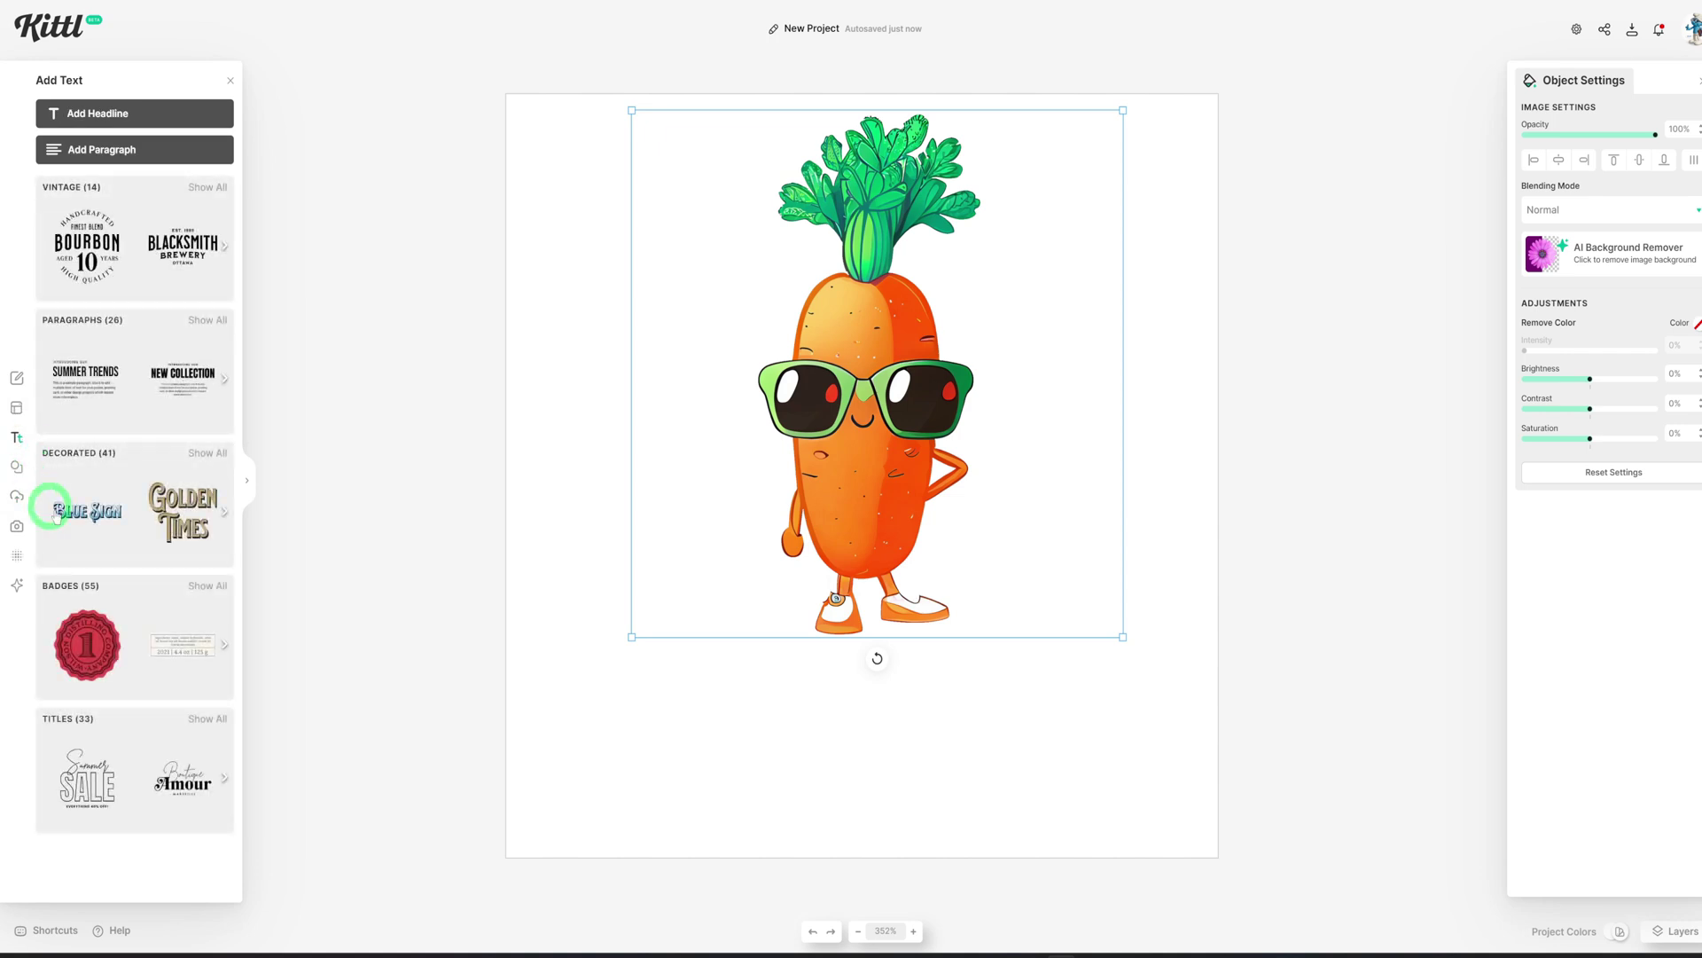
pyautogui.click(202, 454)
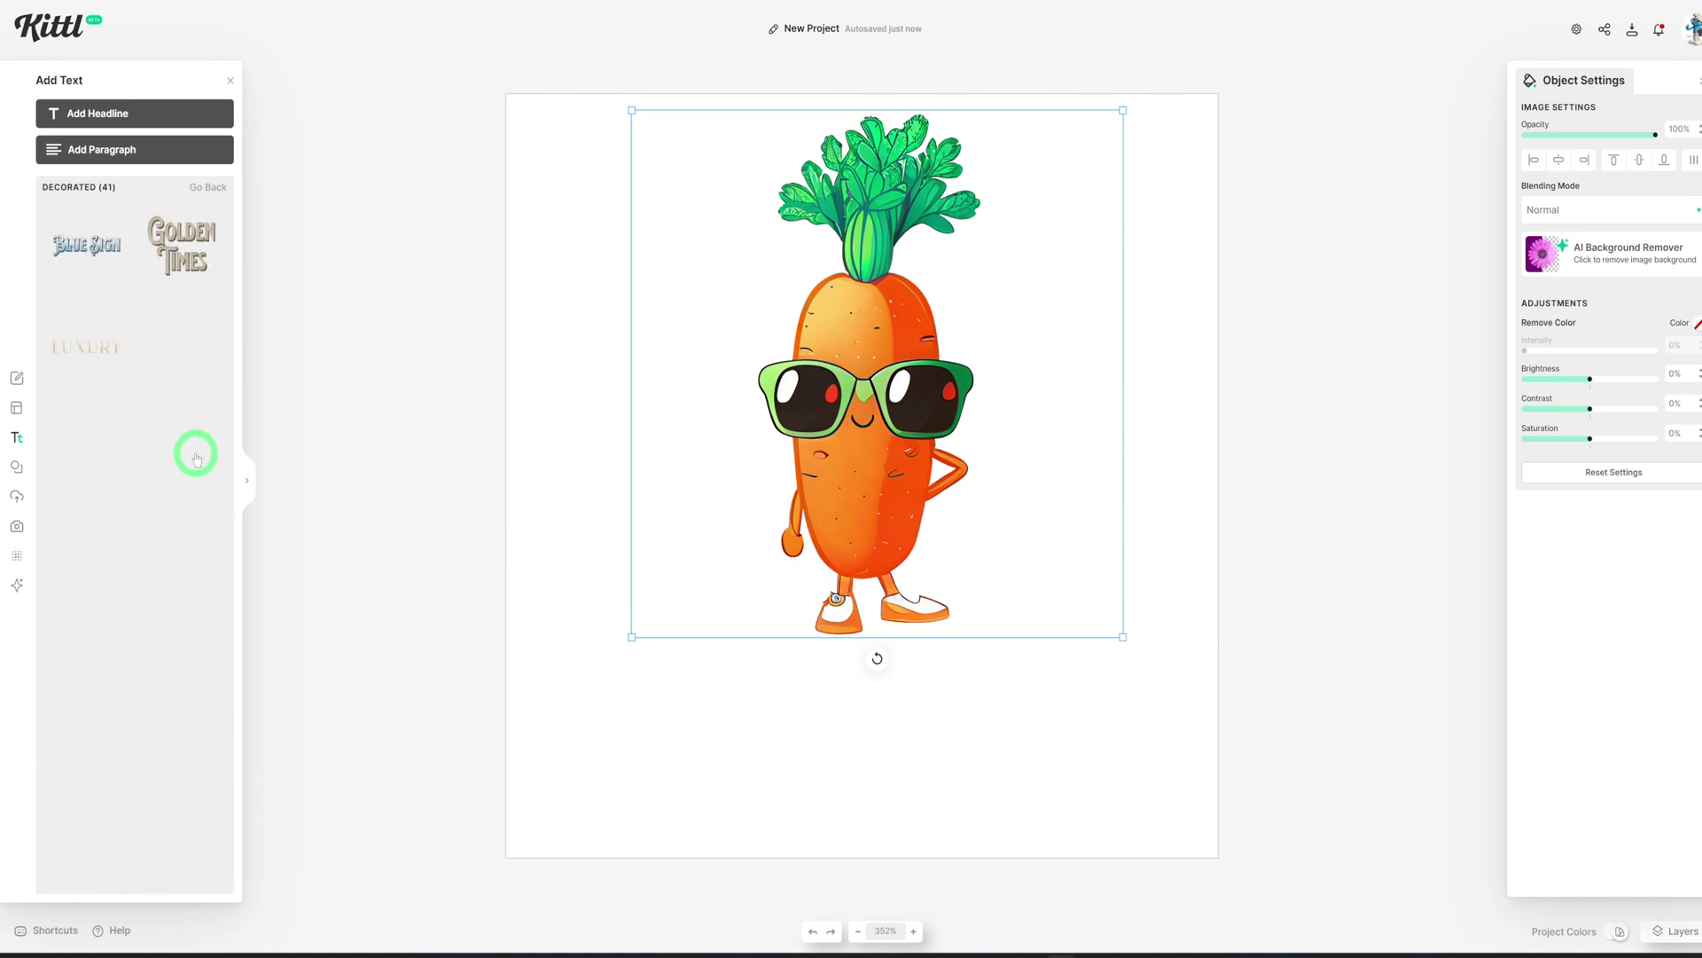
pyautogui.click(83, 258)
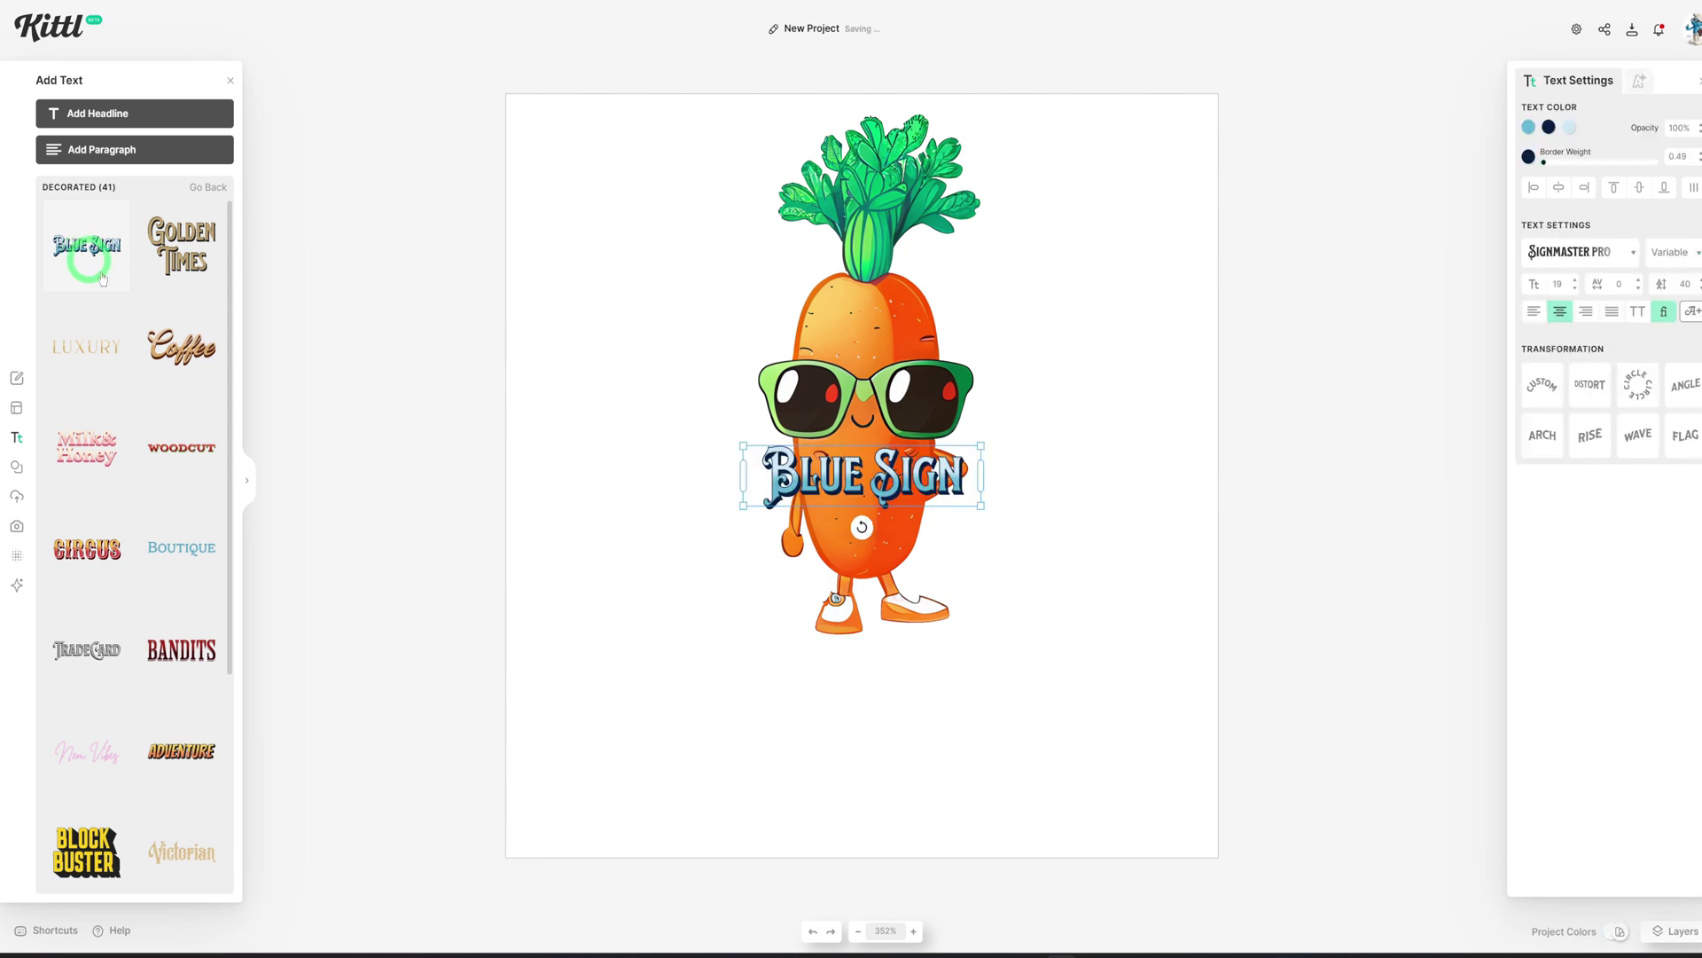
pyautogui.moveTo(841, 519); pyautogui.dragTo(840, 652)
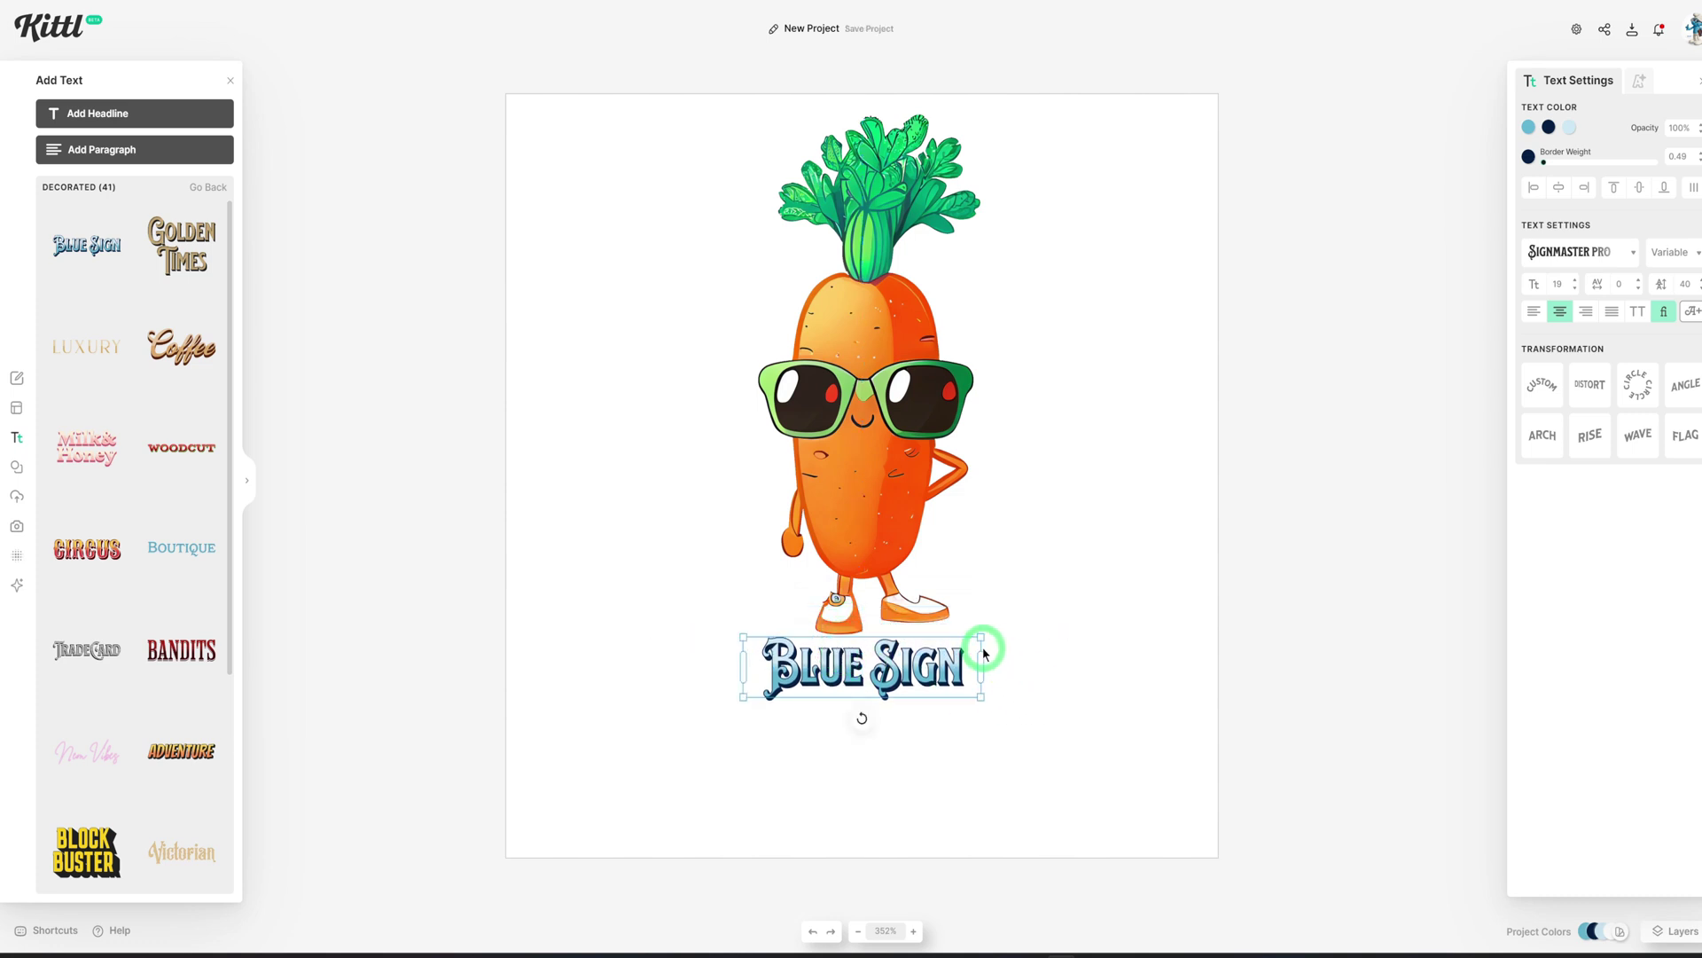
pyautogui.moveTo(980, 635); pyautogui.dragTo(1151, 559)
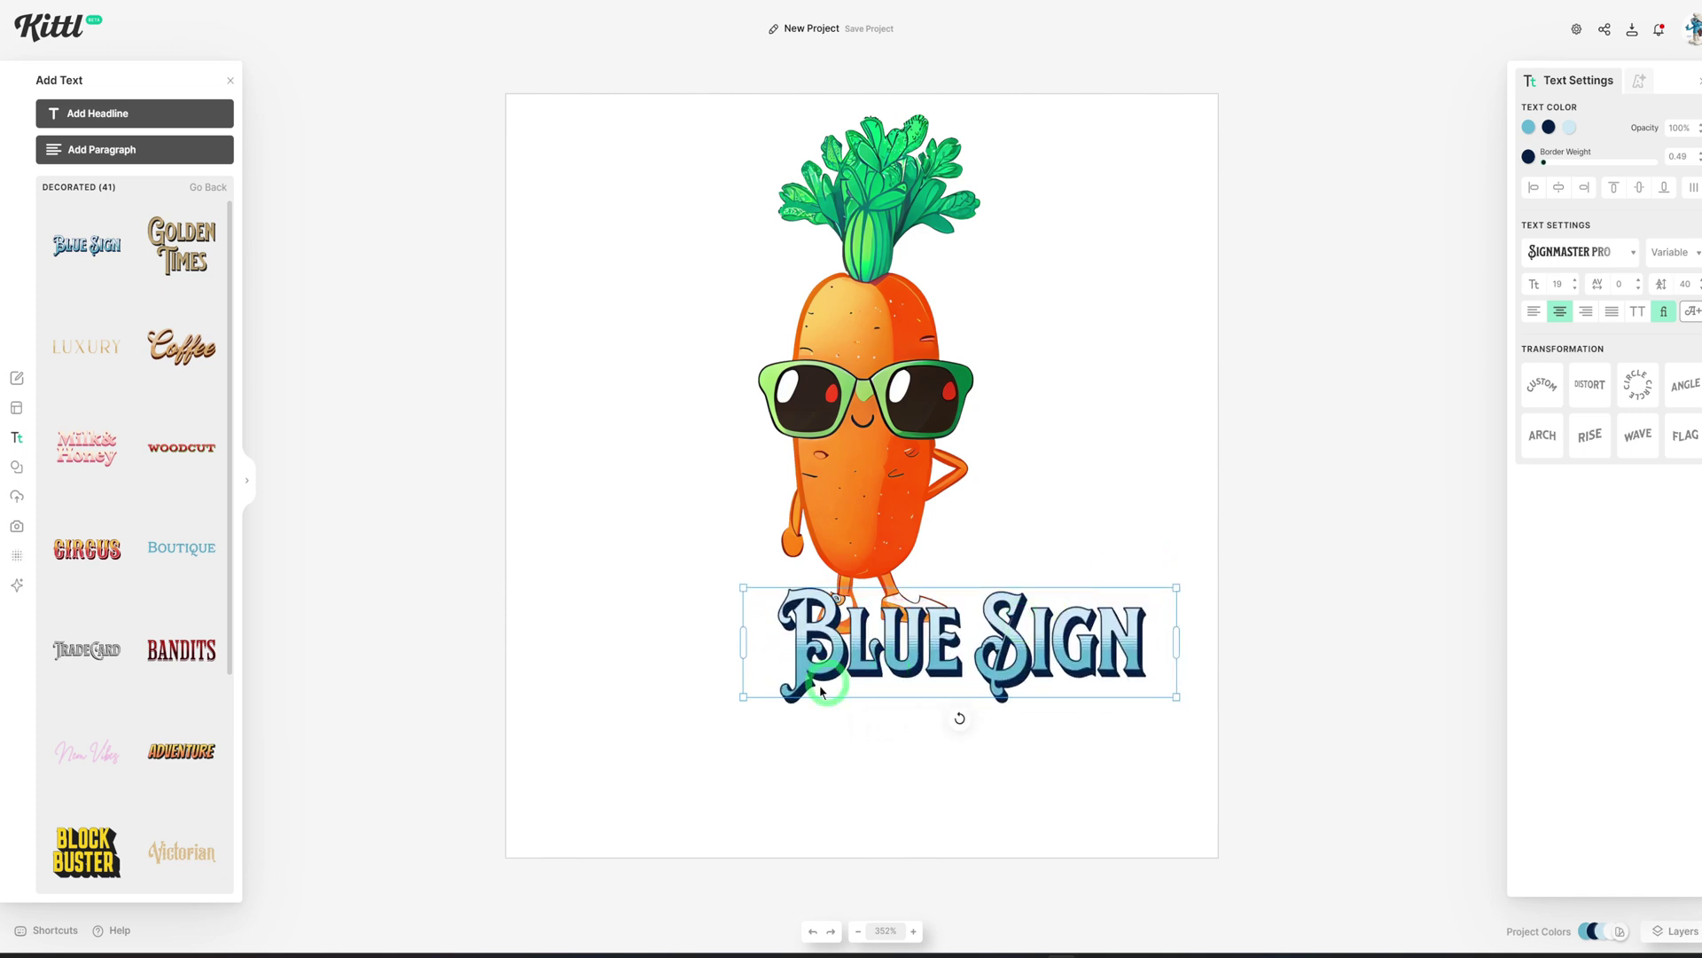
pyautogui.moveTo(749, 700); pyautogui.dragTo(579, 743)
pyautogui.moveTo(935, 684); pyautogui.dragTo(937, 683)
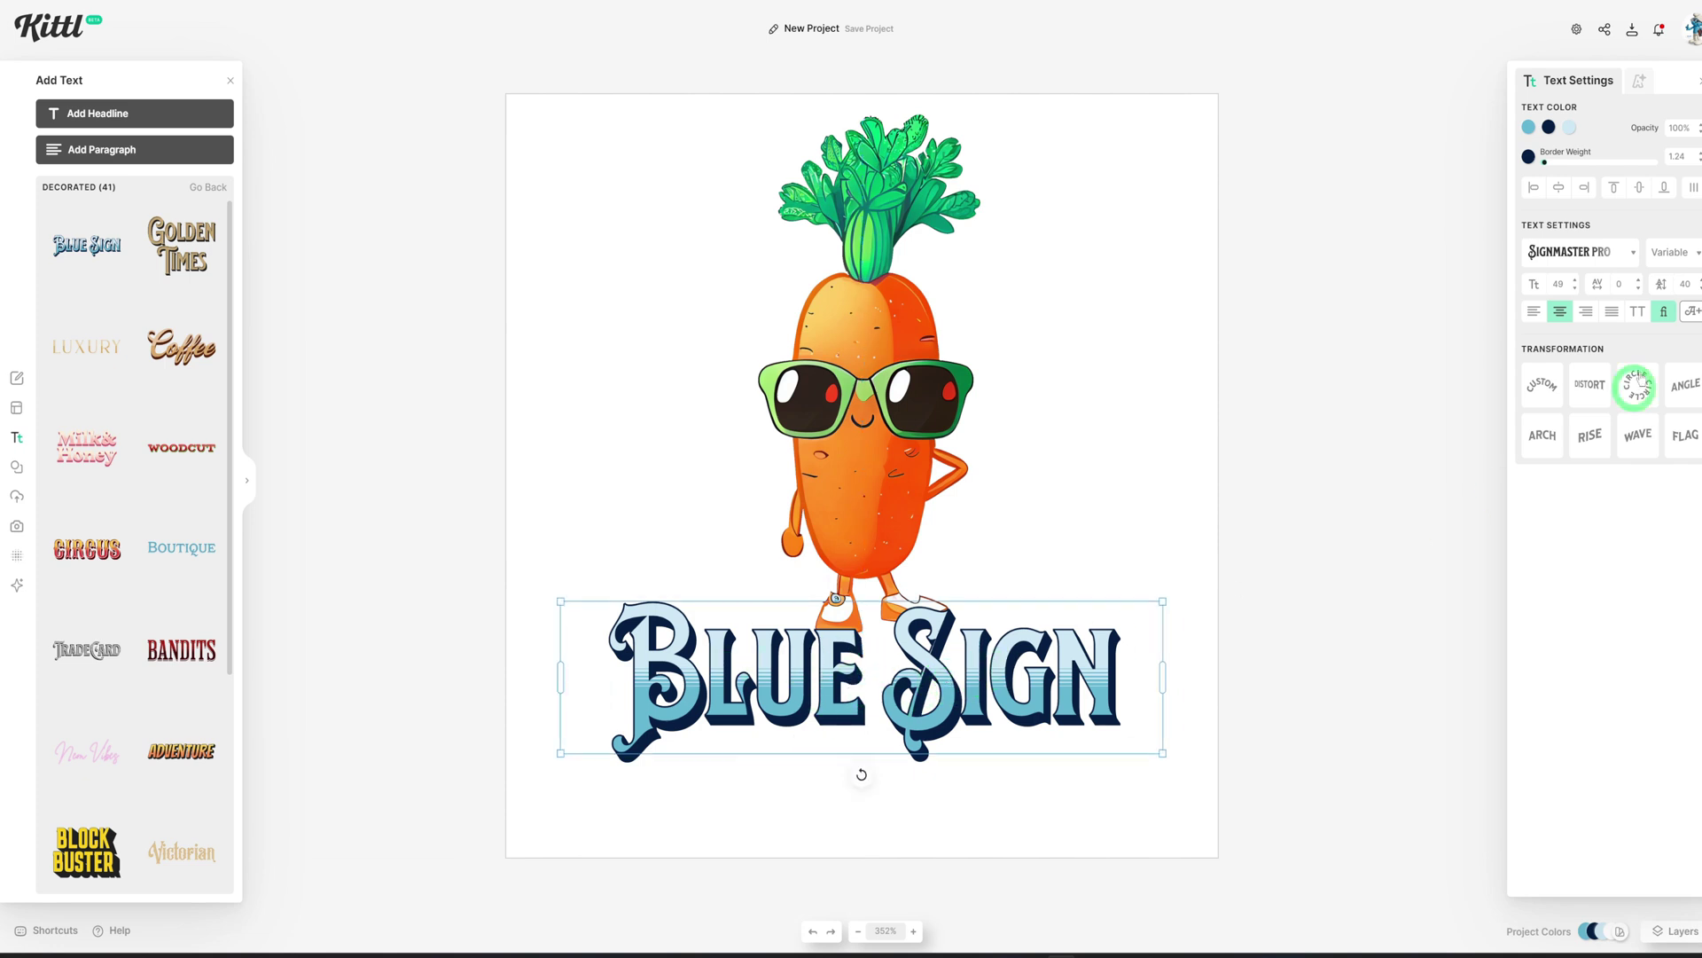
# Step: Apply the Wave transformation to the Blue Sign text, flatten its curve slightly, and shift it a little lower
pyautogui.click(1587, 430)
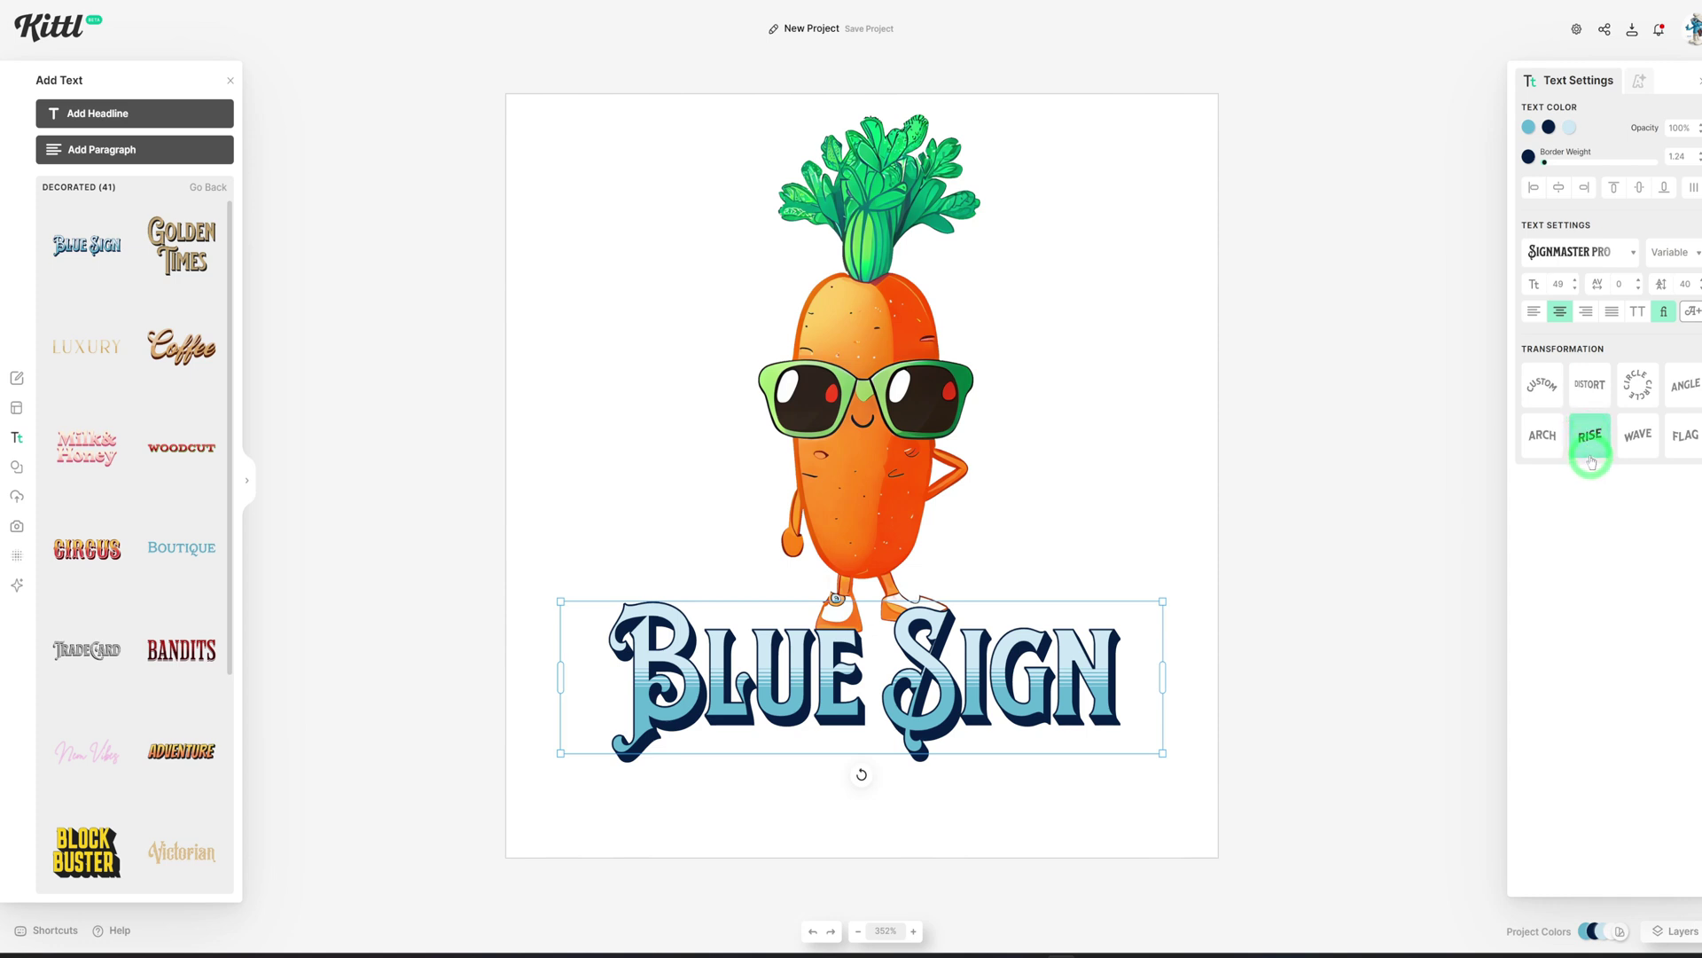
pyautogui.click(1638, 448)
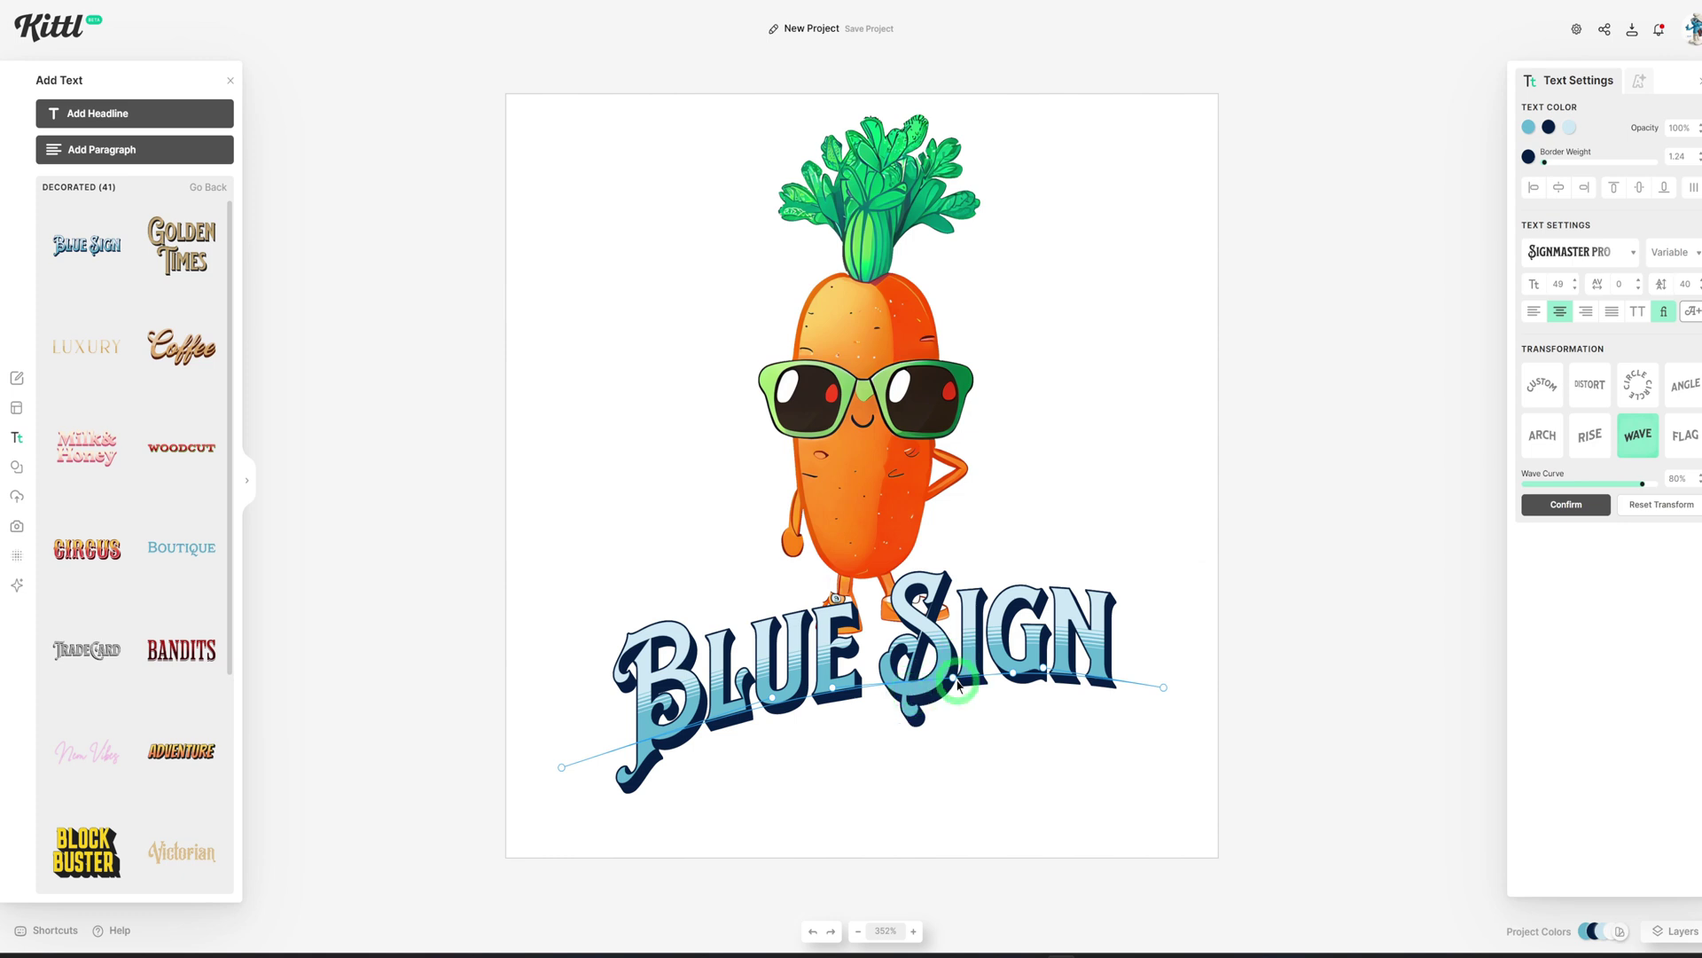
pyautogui.moveTo(951, 680); pyautogui.dragTo(765, 732)
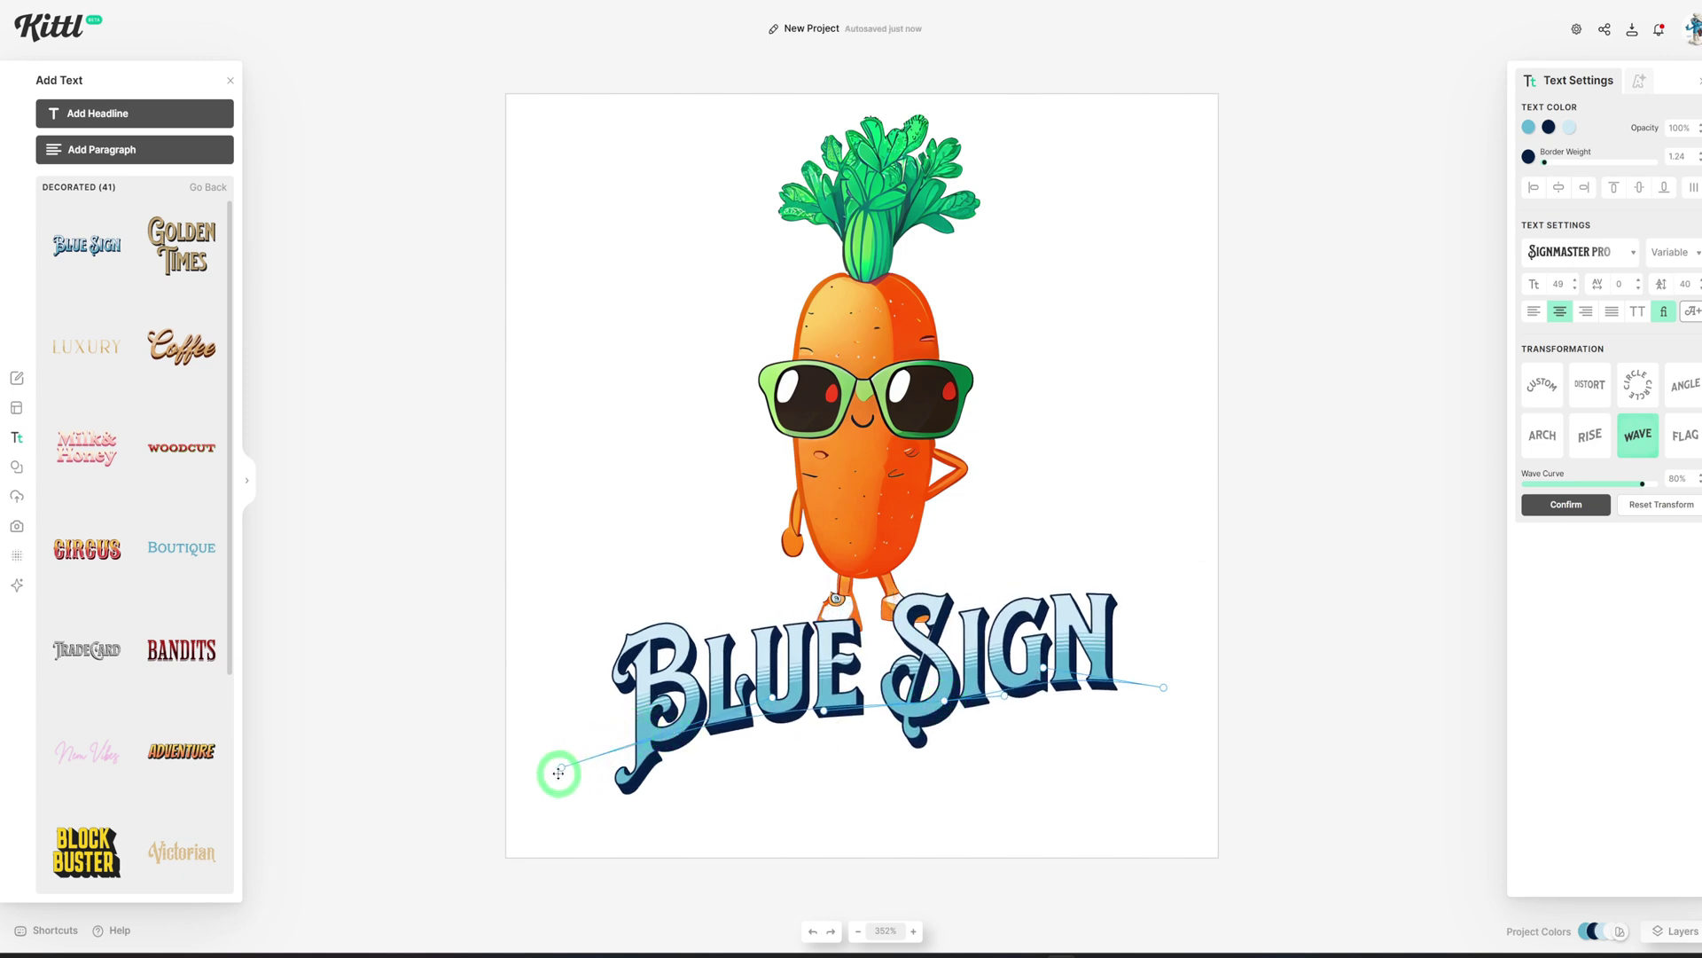
pyautogui.moveTo(559, 765); pyautogui.dragTo(553, 737)
pyautogui.click(961, 663)
pyautogui.moveTo(968, 669); pyautogui.dragTo(968, 674)
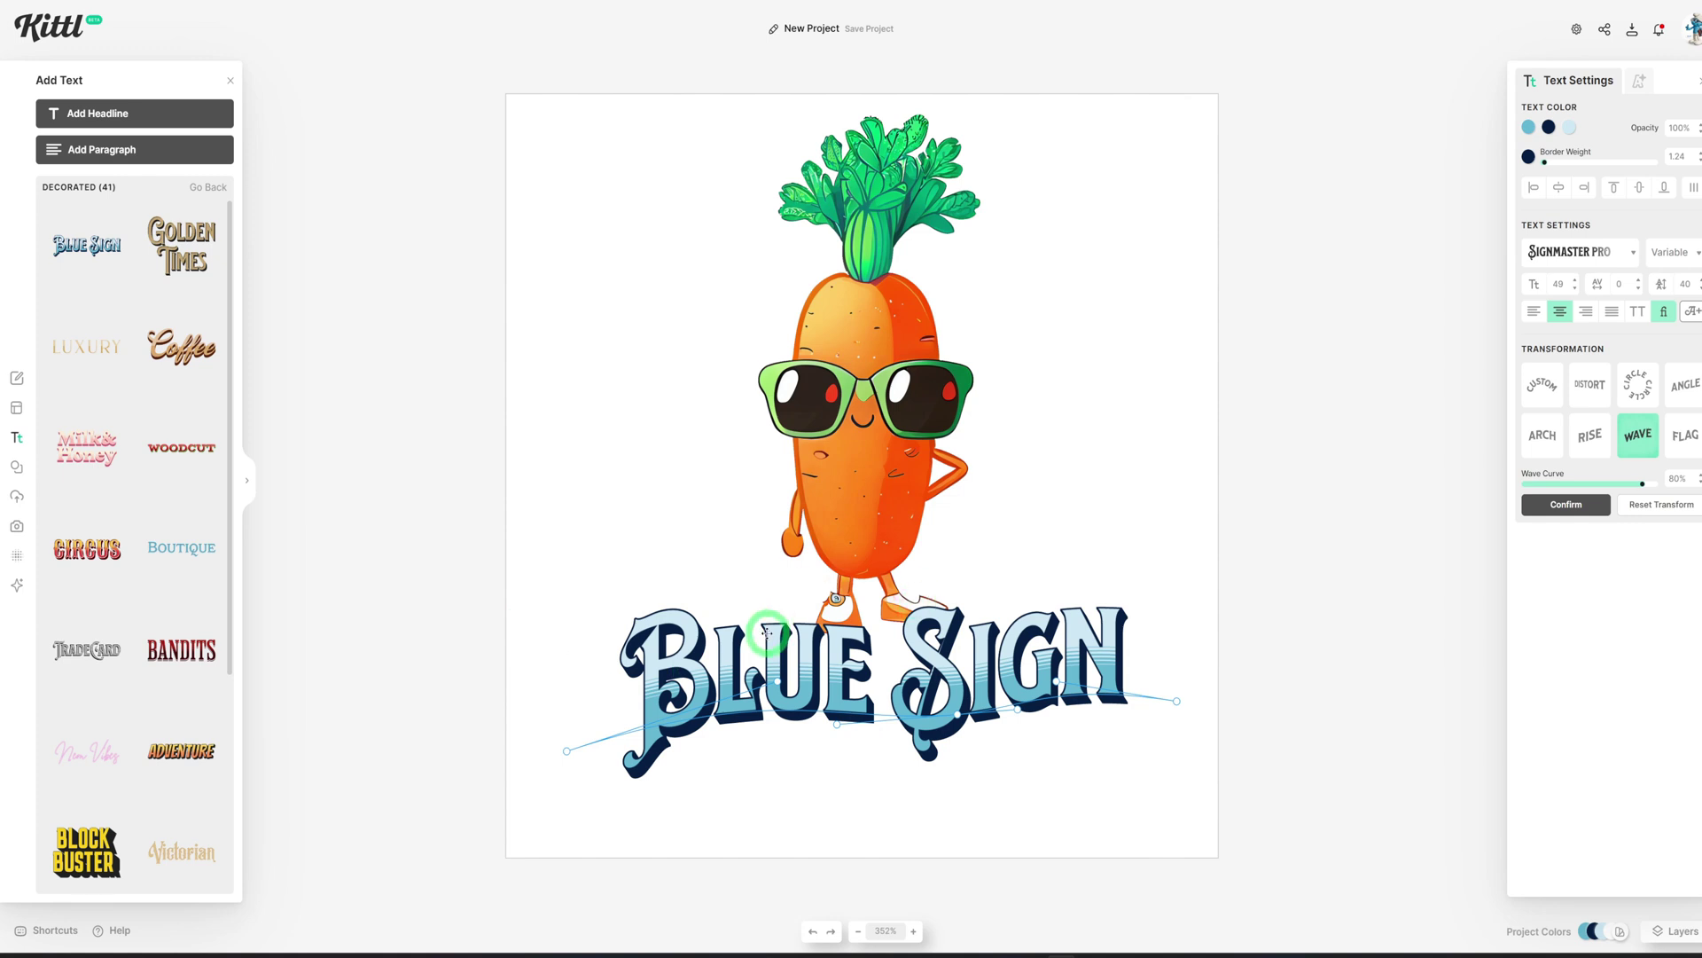
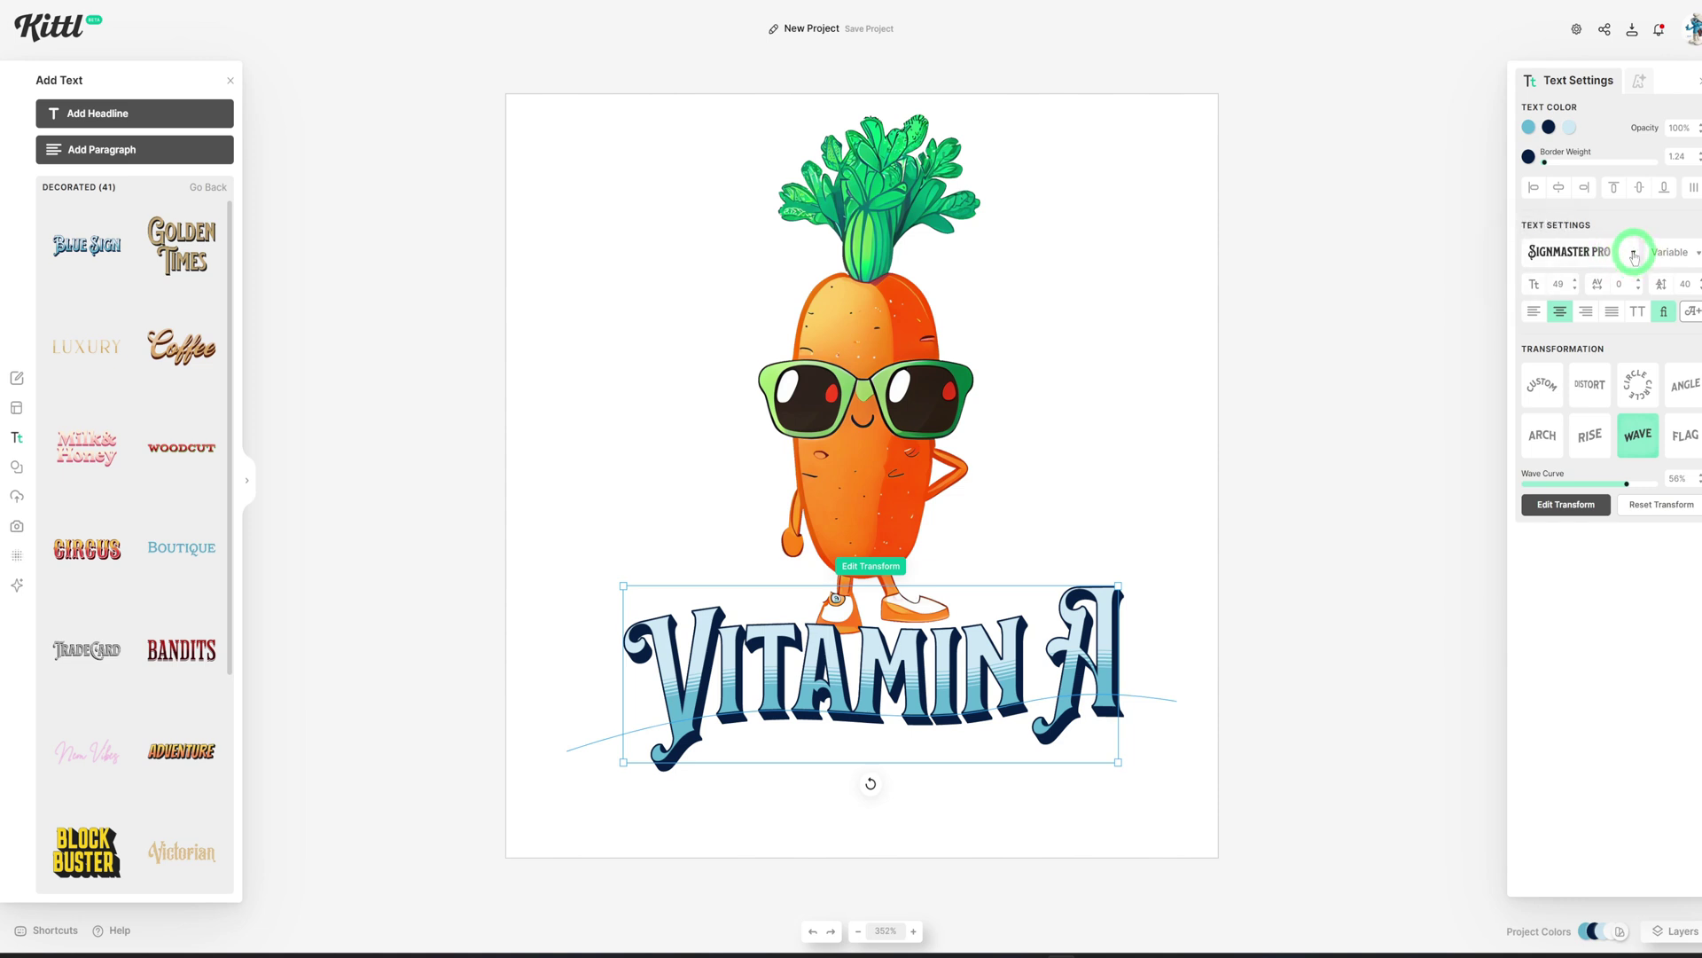
# Step: Change the Vitamin A text's font to Anton and its shadow colour to dark green, hex 045c04
pyautogui.click(1634, 256)
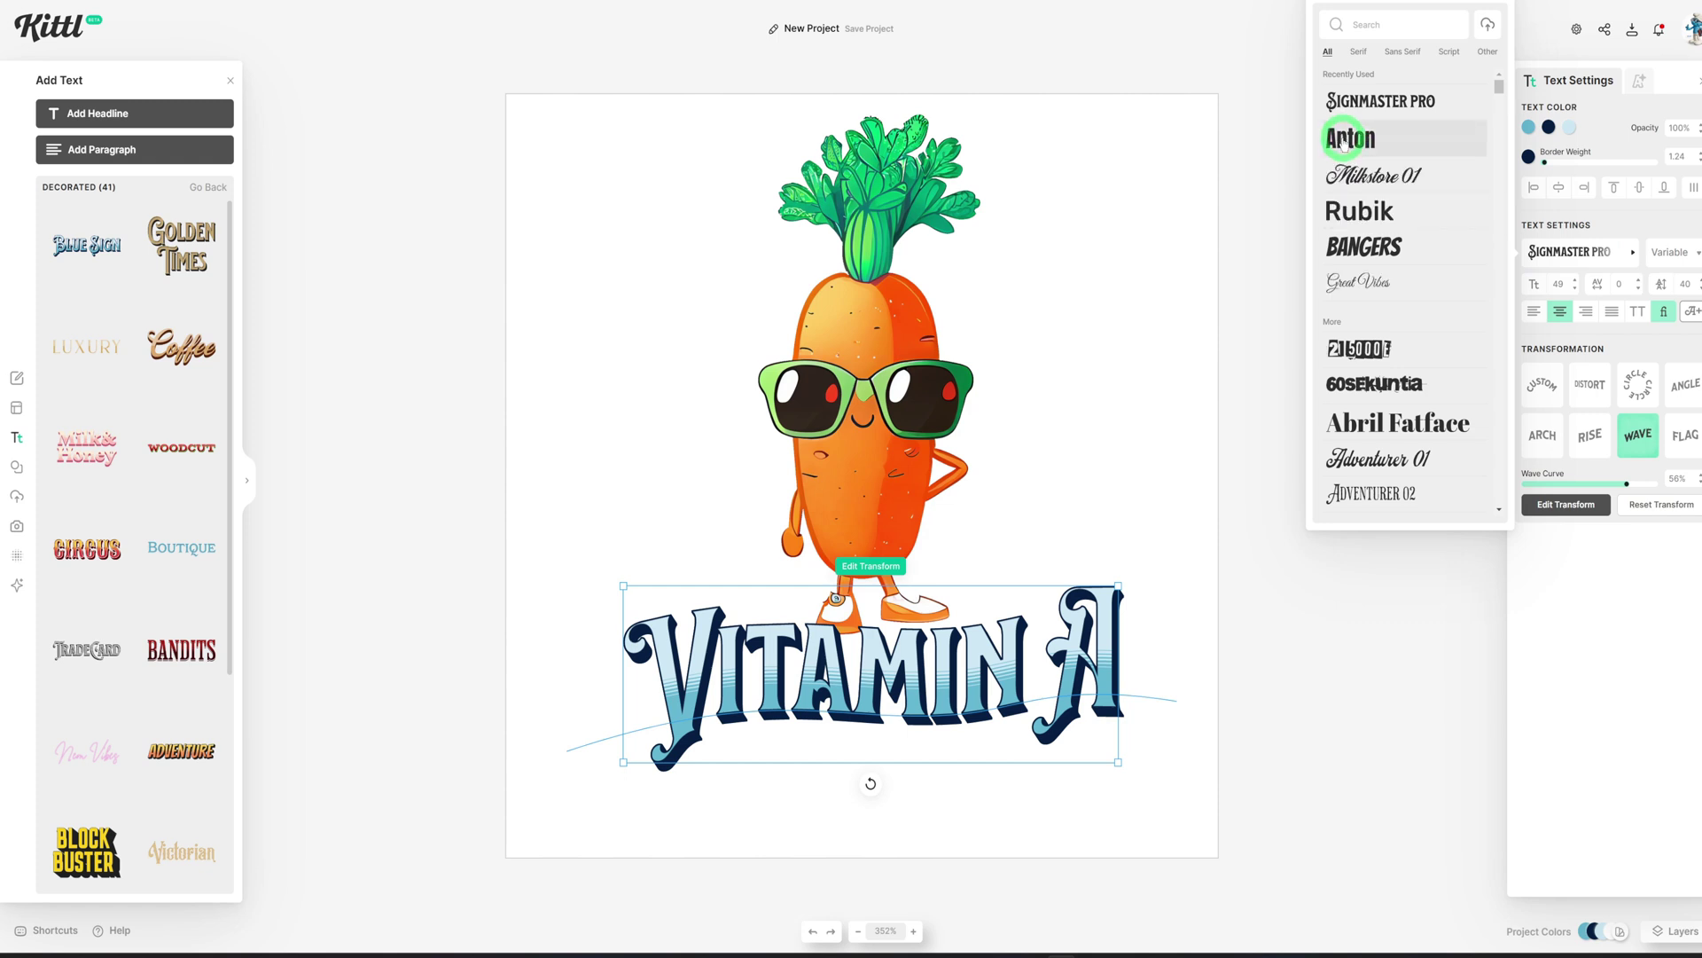
pyautogui.click(1344, 140)
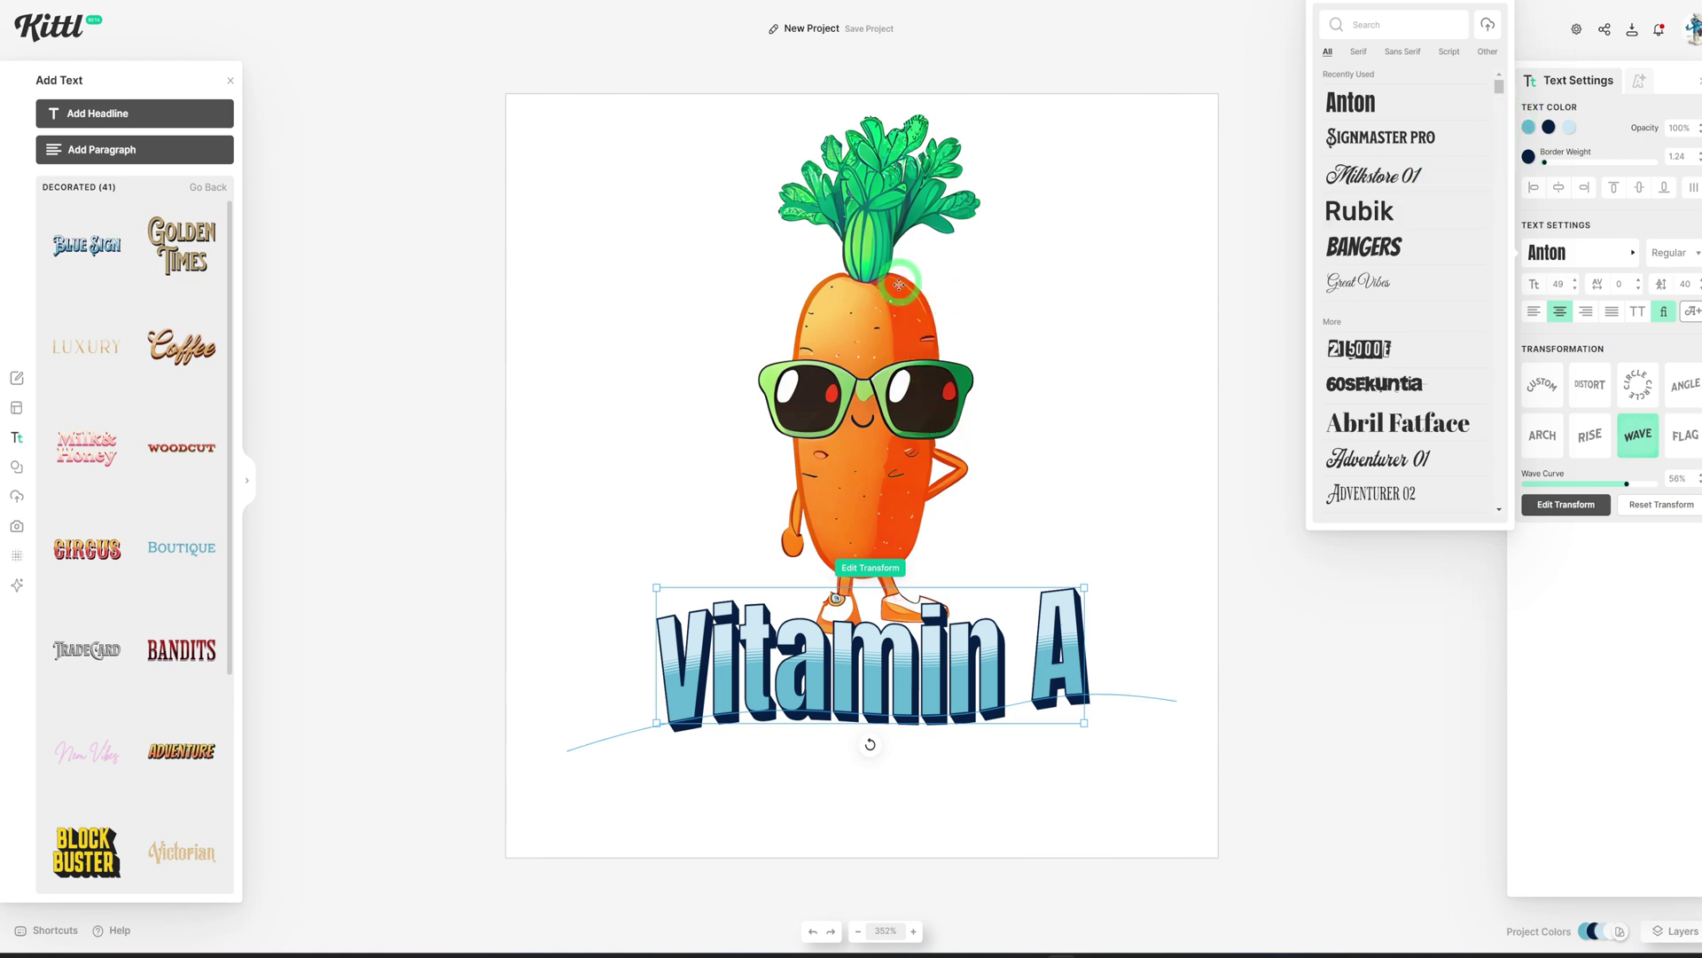
pyautogui.click(1549, 127)
pyautogui.click(1508, 249)
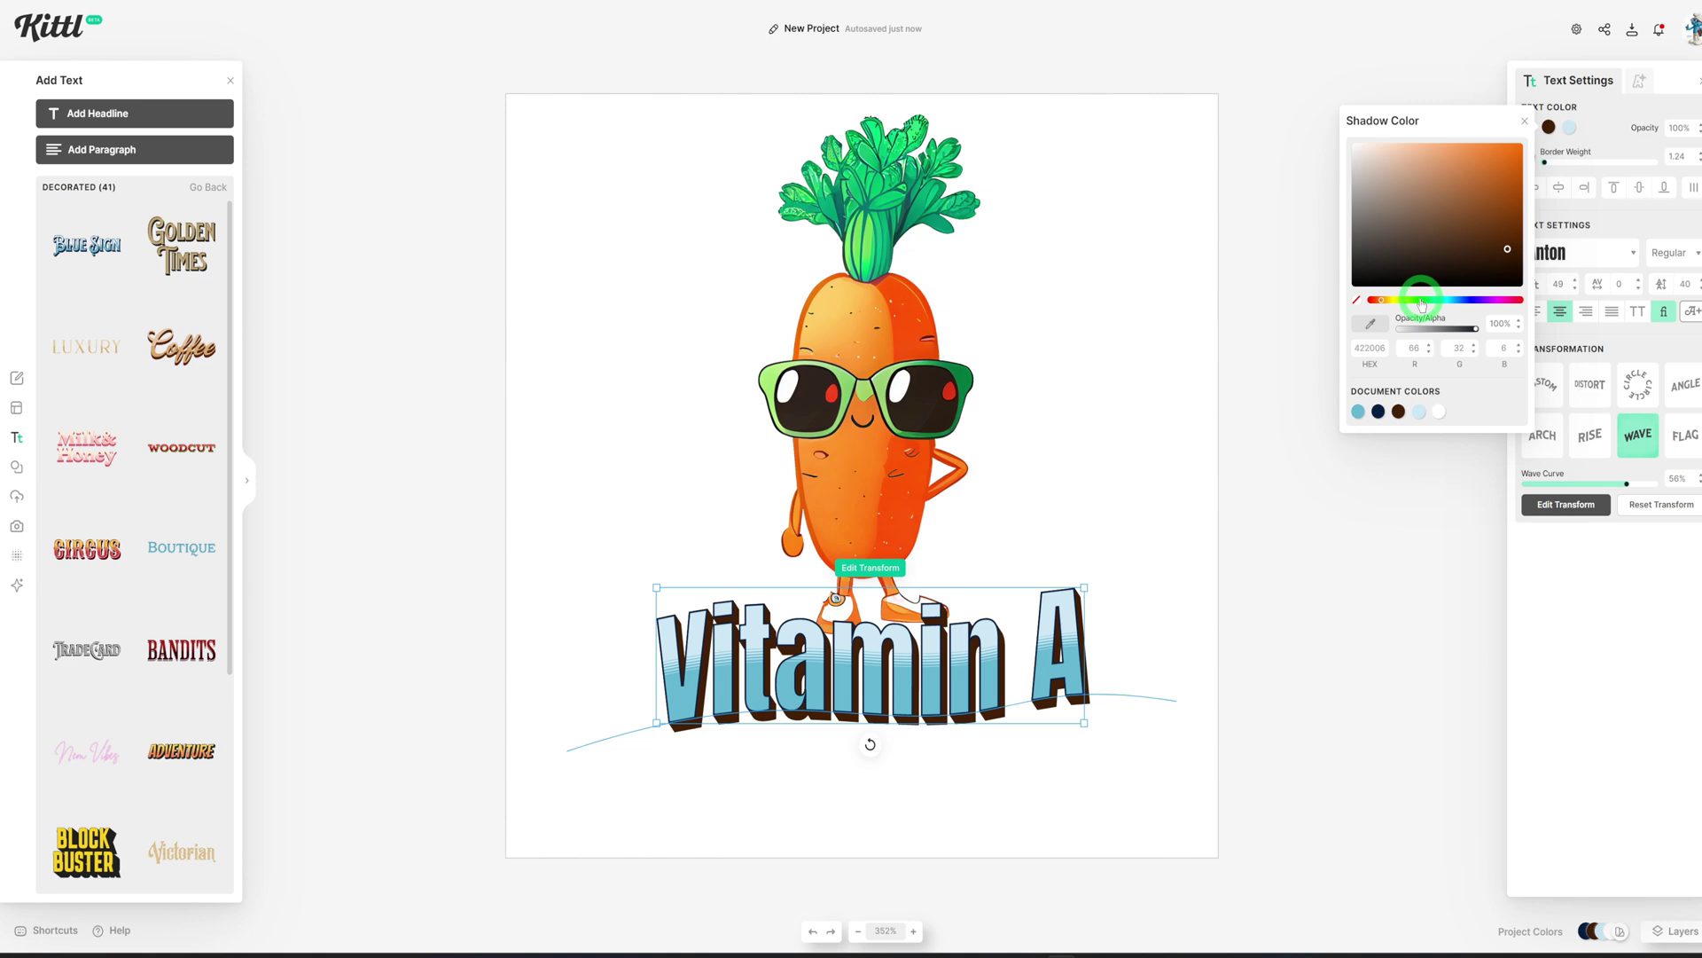
pyautogui.click(1421, 302)
pyautogui.click(1508, 253)
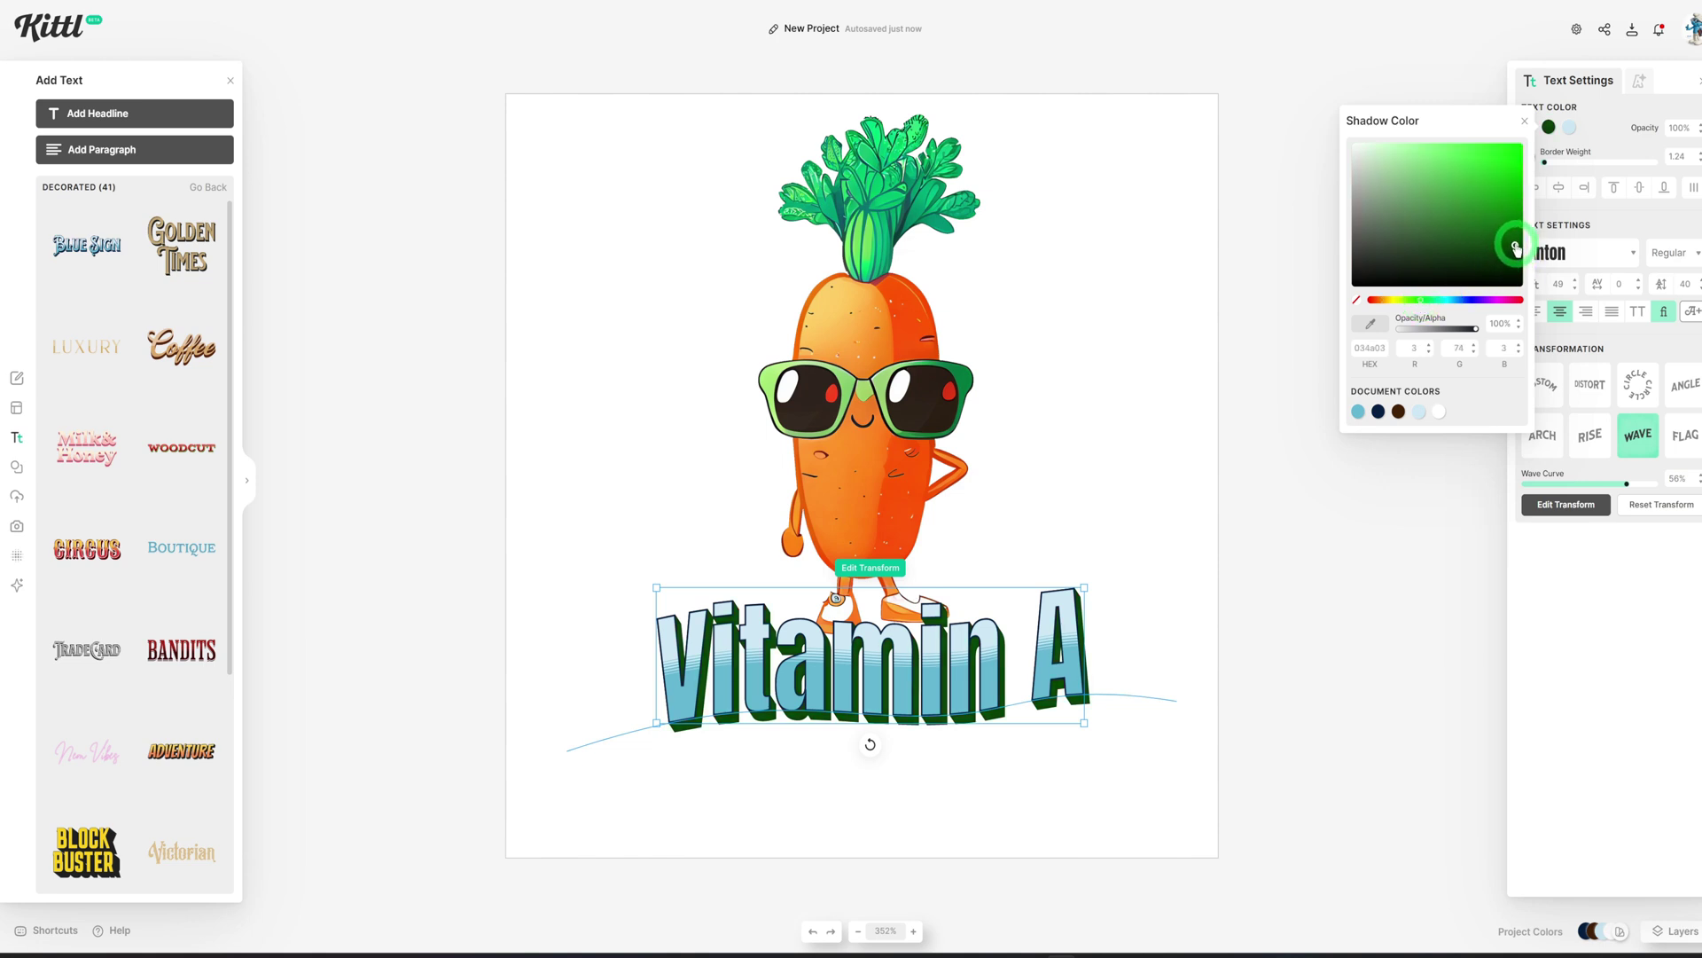
pyautogui.moveTo(1517, 250); pyautogui.dragTo(1516, 241)
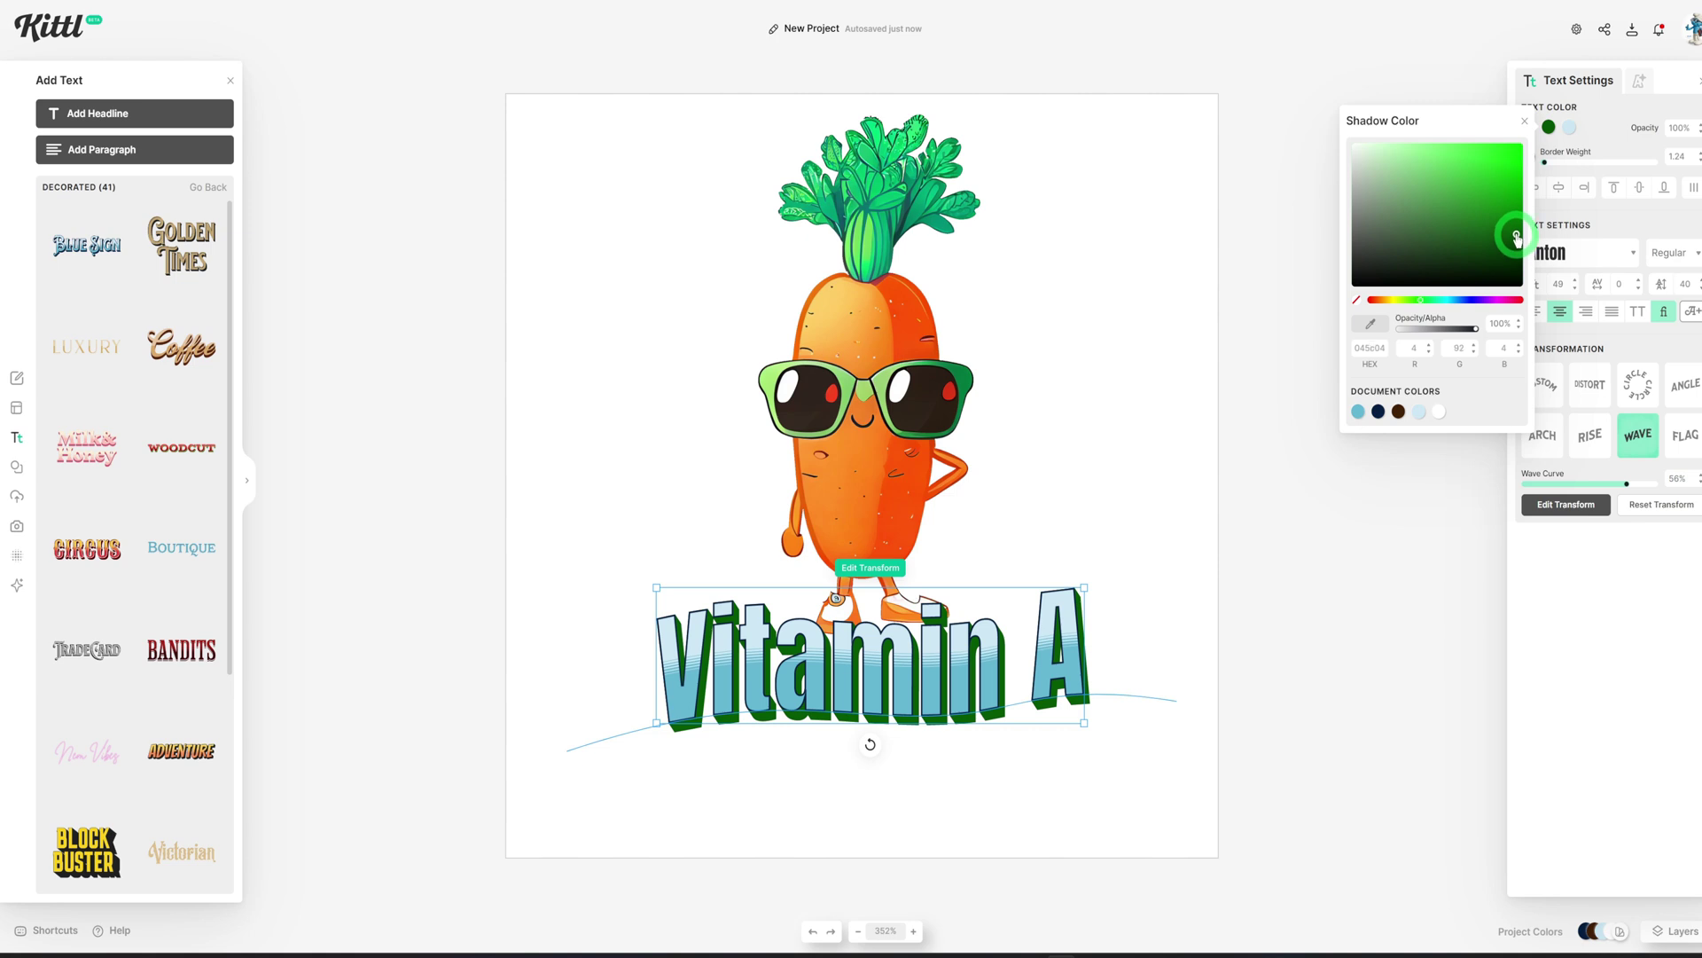
# Step: Set the Vitamin A text's decoration colour to white
pyautogui.click(1566, 137)
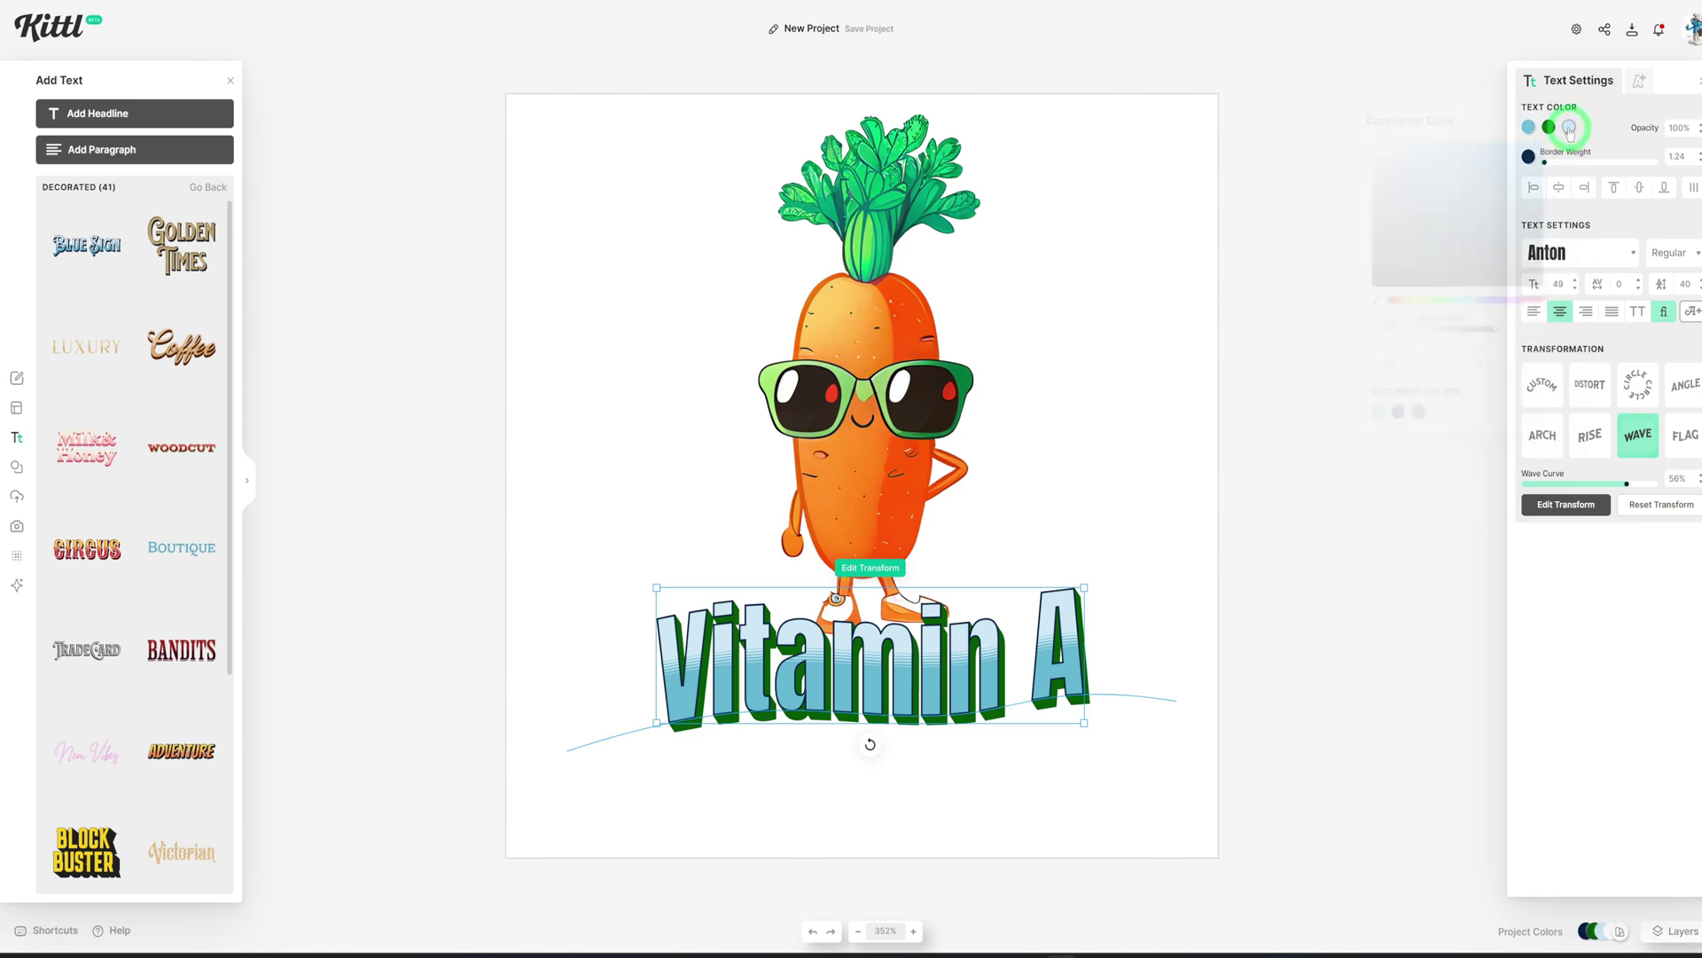
pyautogui.click(1461, 413)
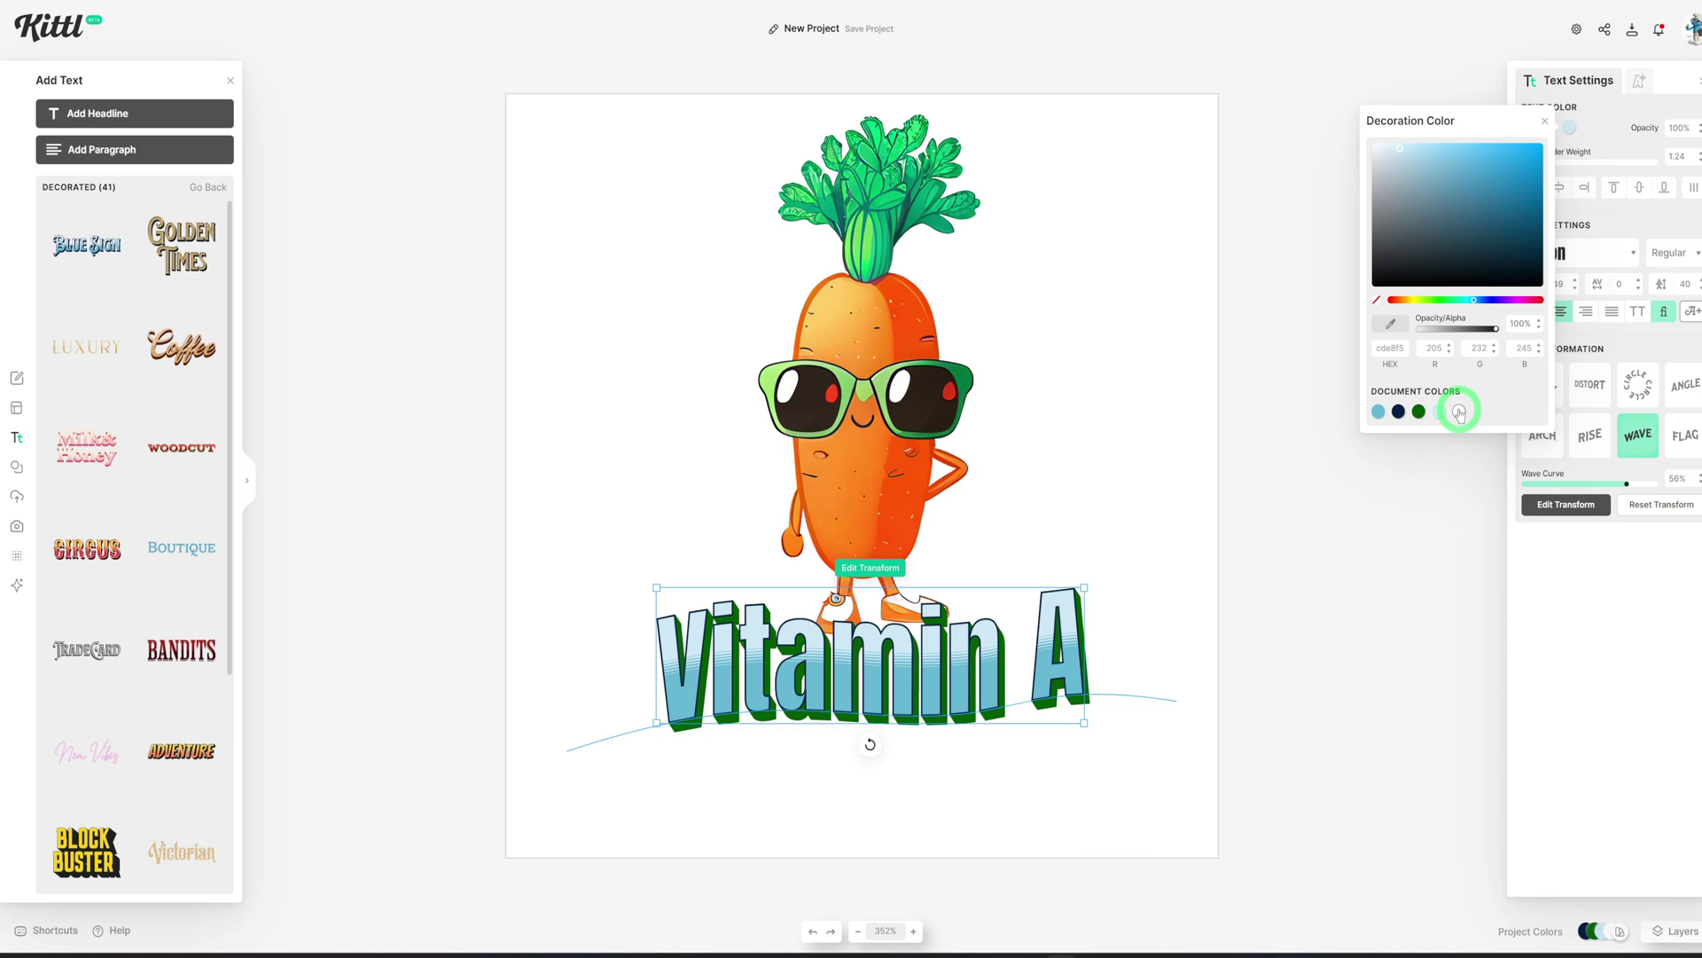
pyautogui.click(1548, 181)
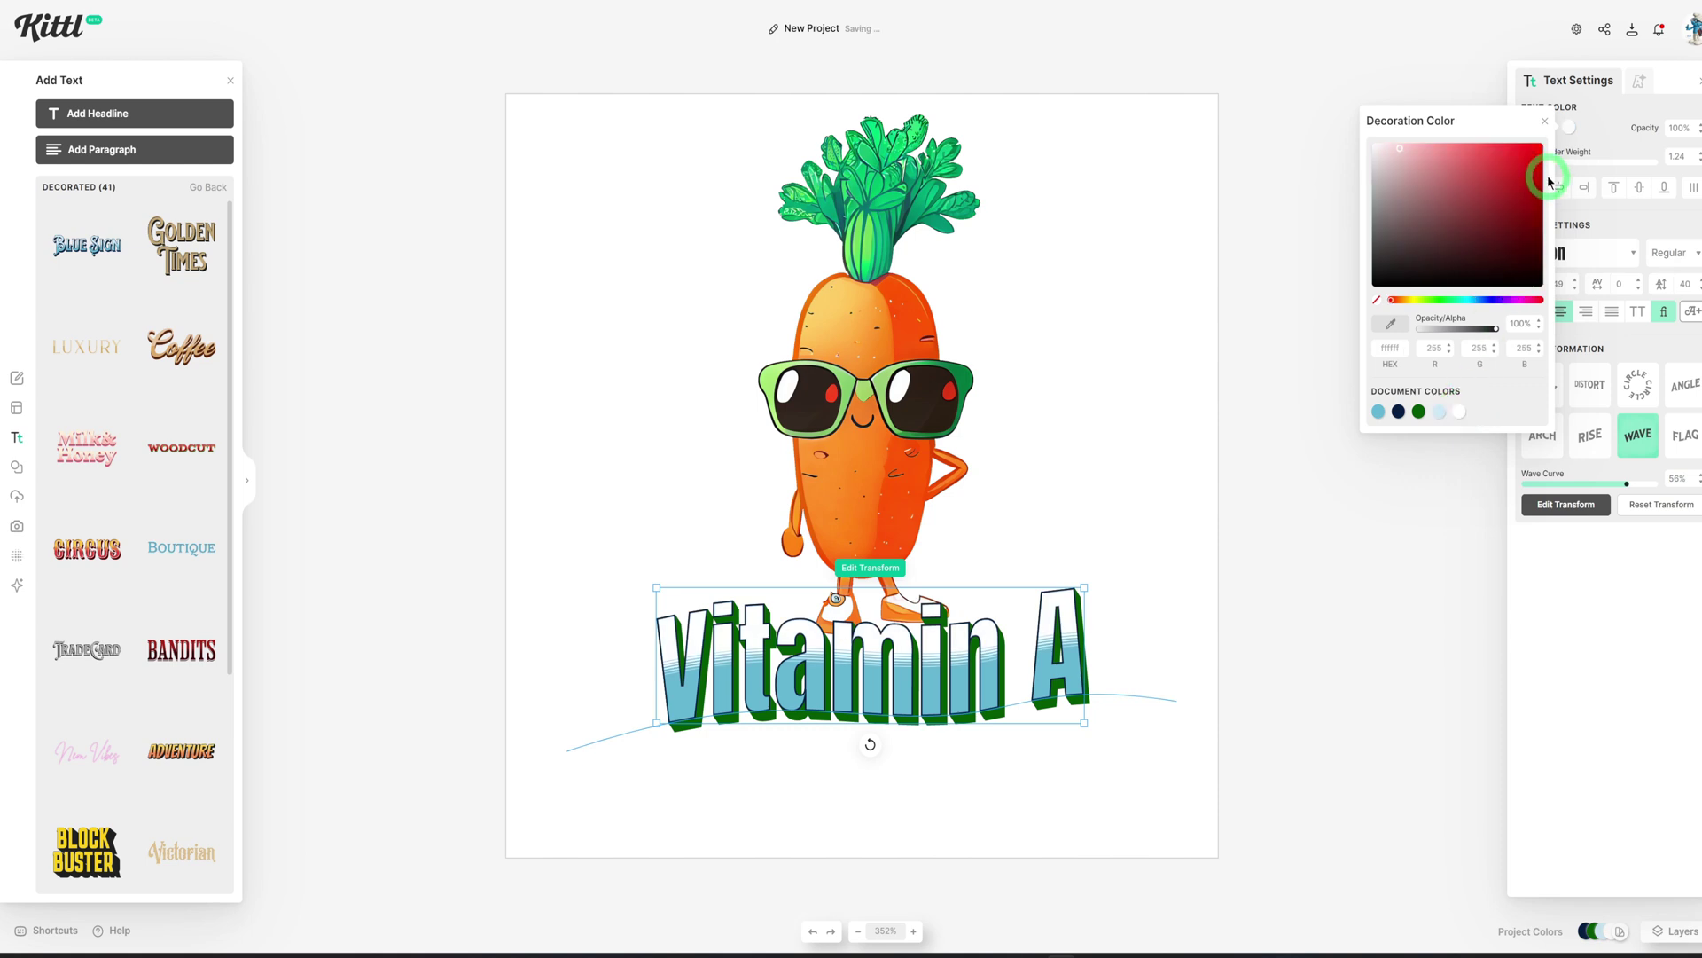
pyautogui.click(1544, 125)
# Step: Change the Vitamin A text's fill colour from blue to a pale greyish green
pyautogui.click(1521, 133)
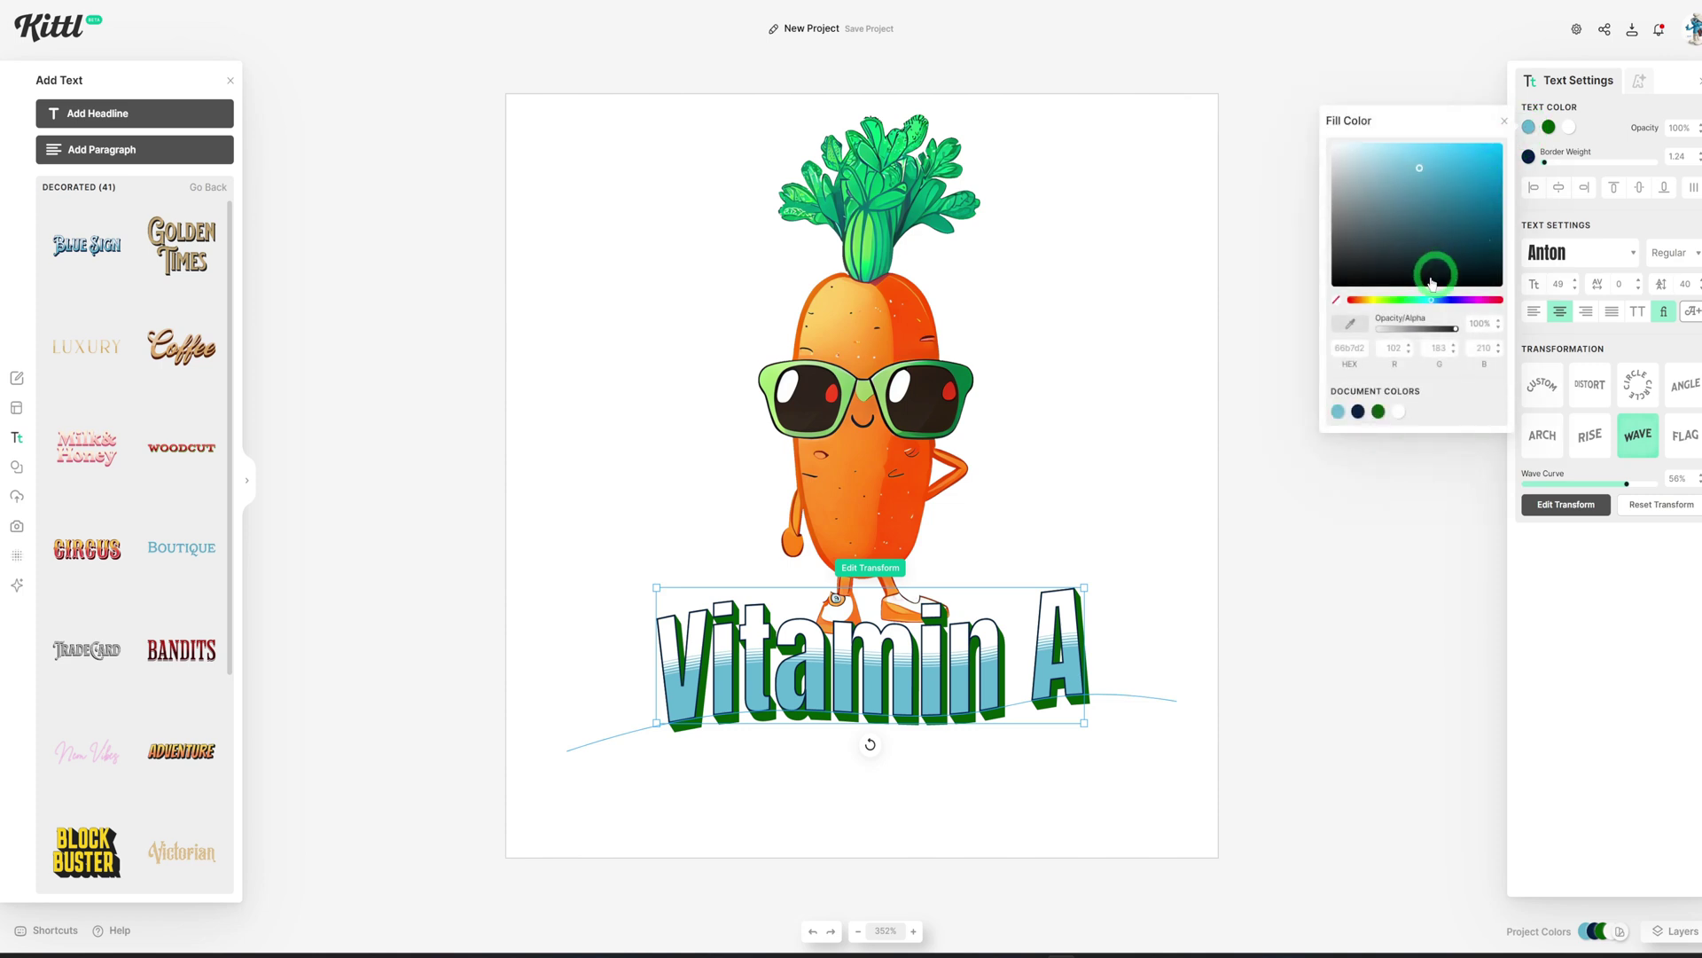
pyautogui.click(1400, 302)
pyautogui.click(1401, 298)
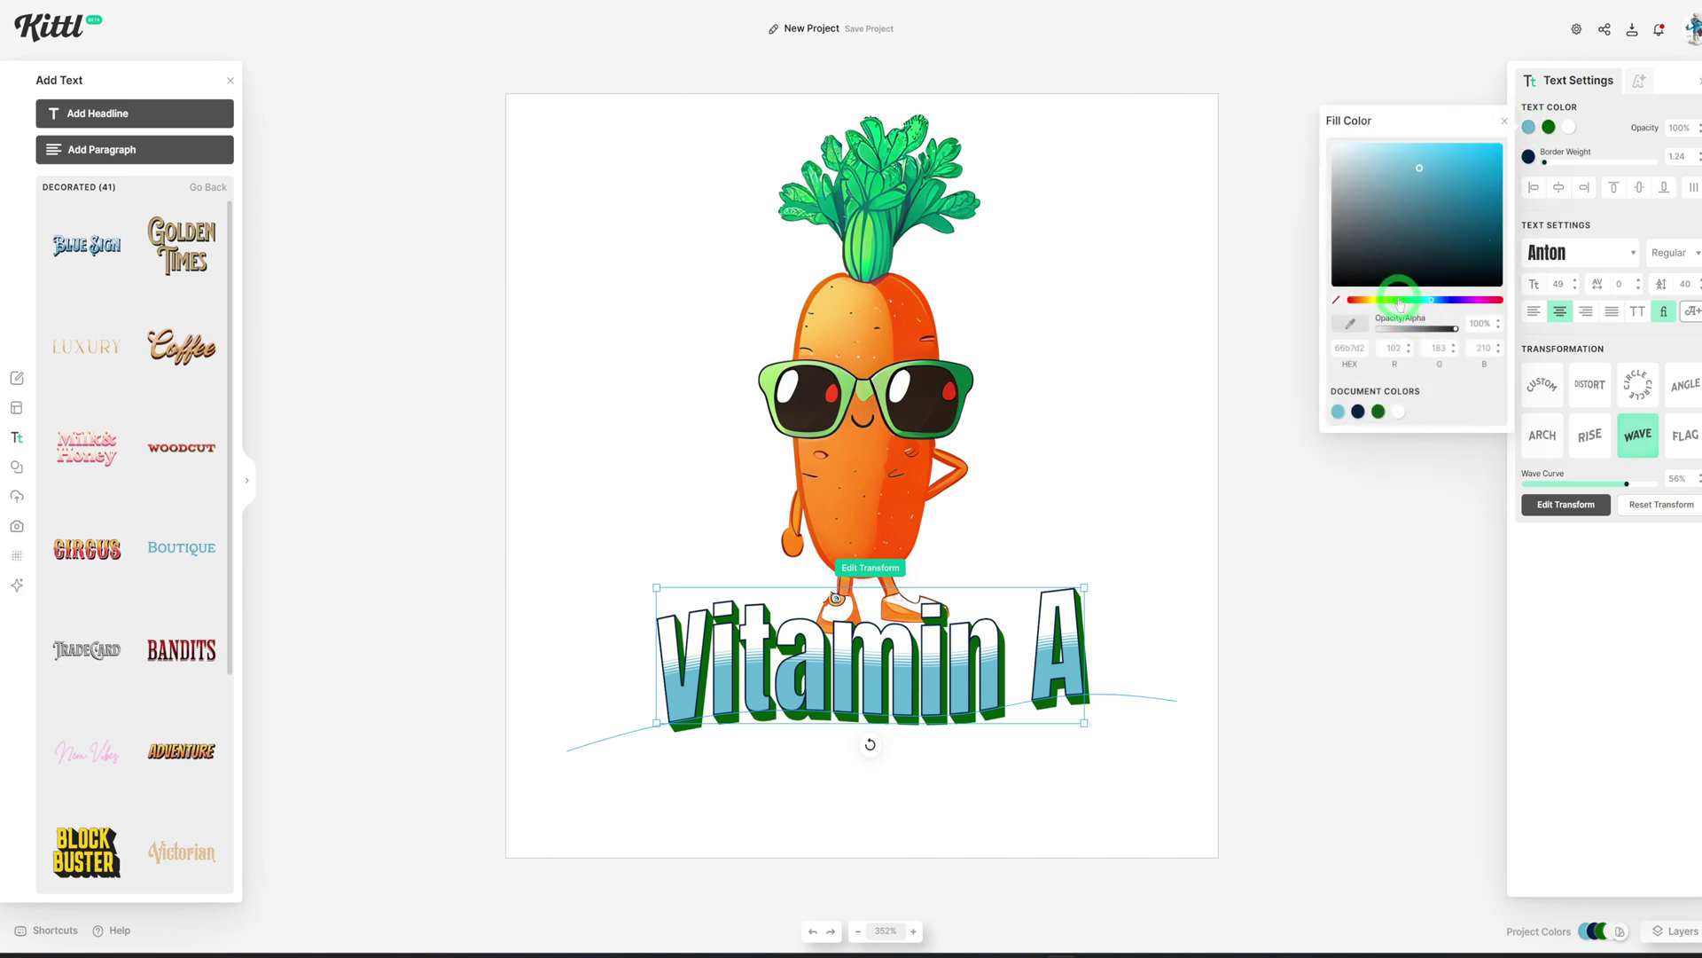
pyautogui.click(1400, 299)
pyautogui.click(1421, 174)
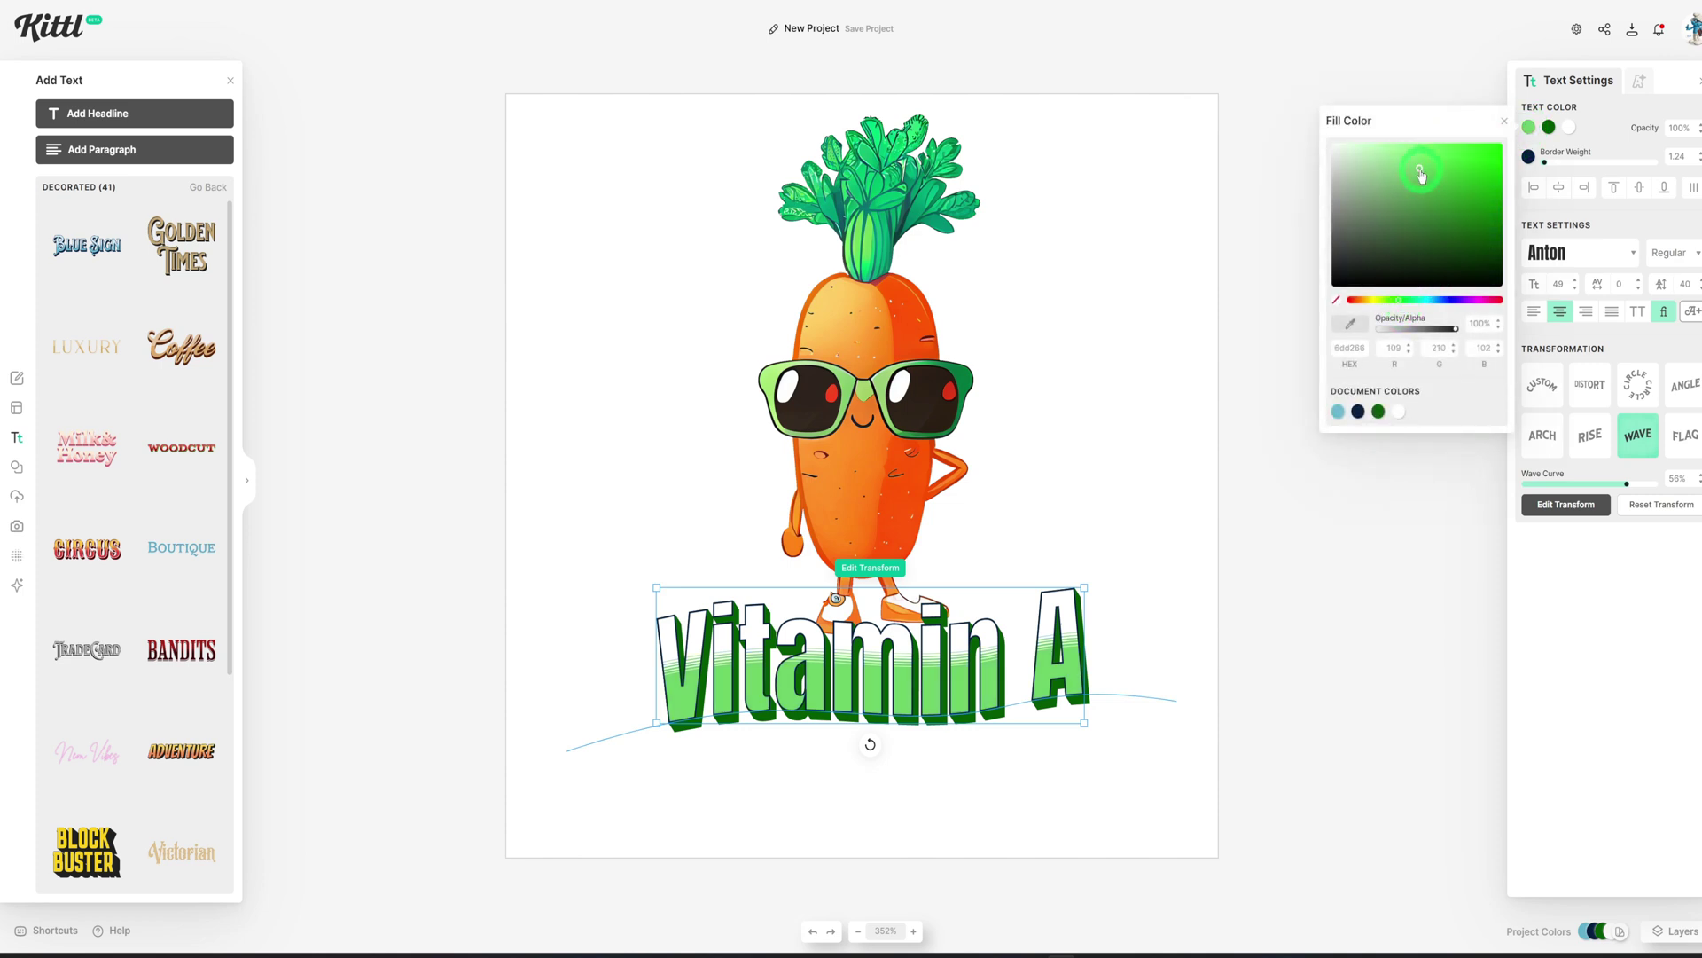
pyautogui.moveTo(1402, 178); pyautogui.dragTo(1345, 161)
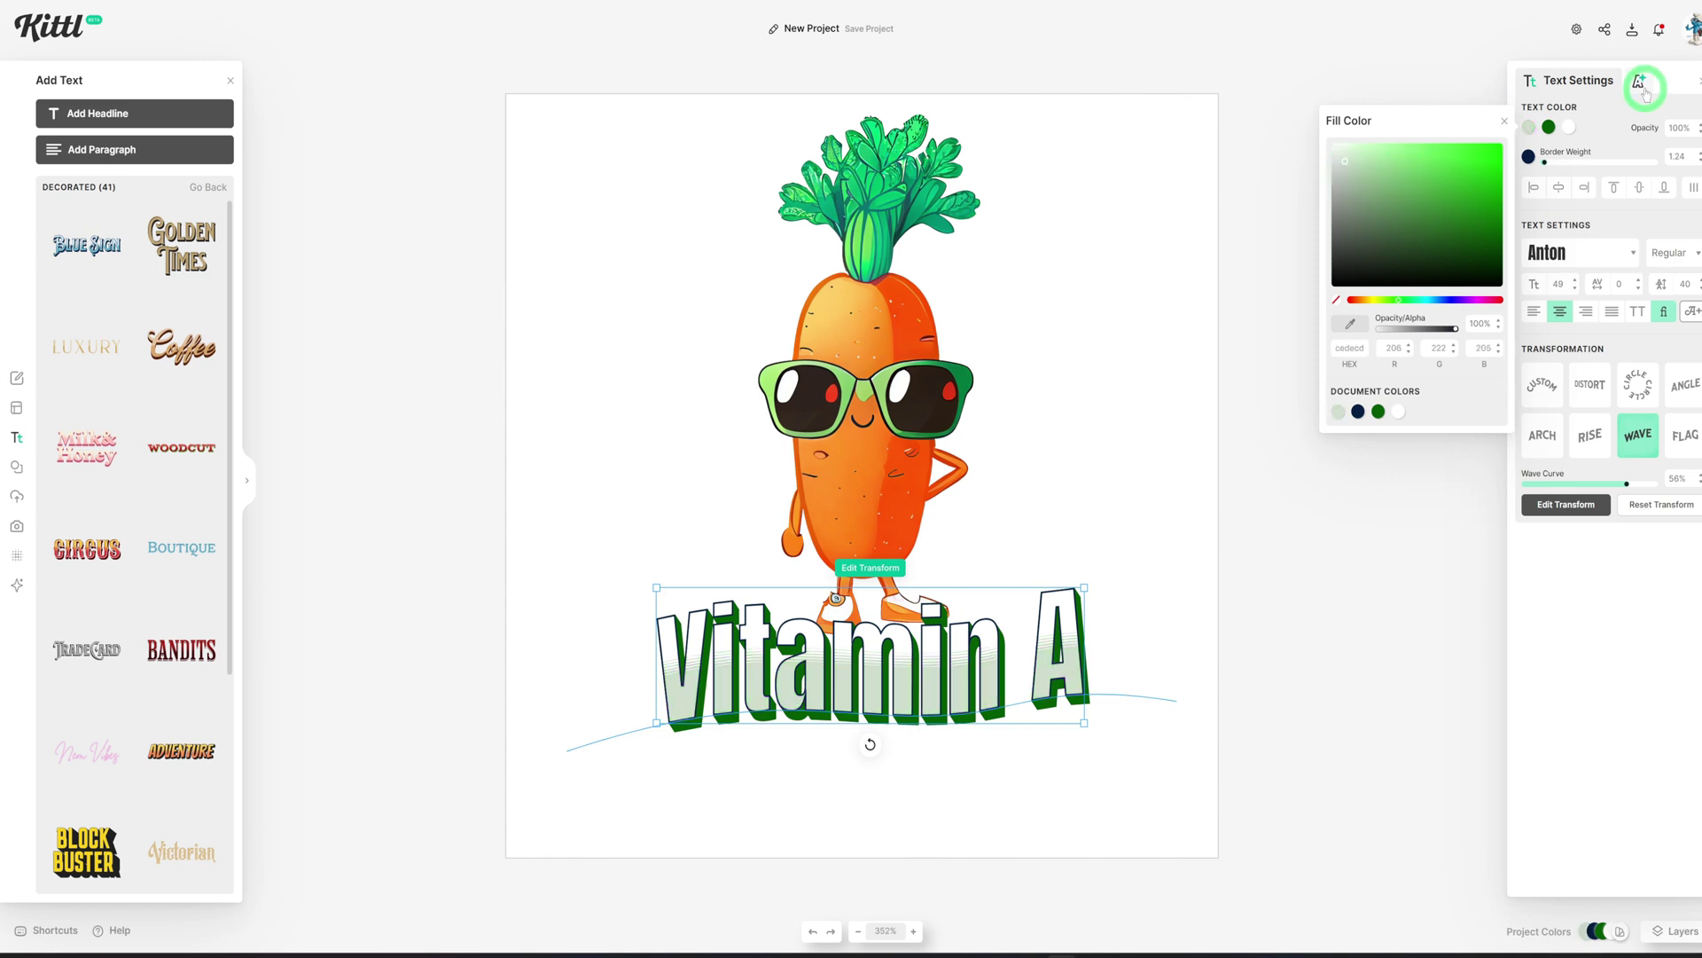
# Step: Give the Vitamin A text's block shadow an outline width of 14
pyautogui.click(1639, 84)
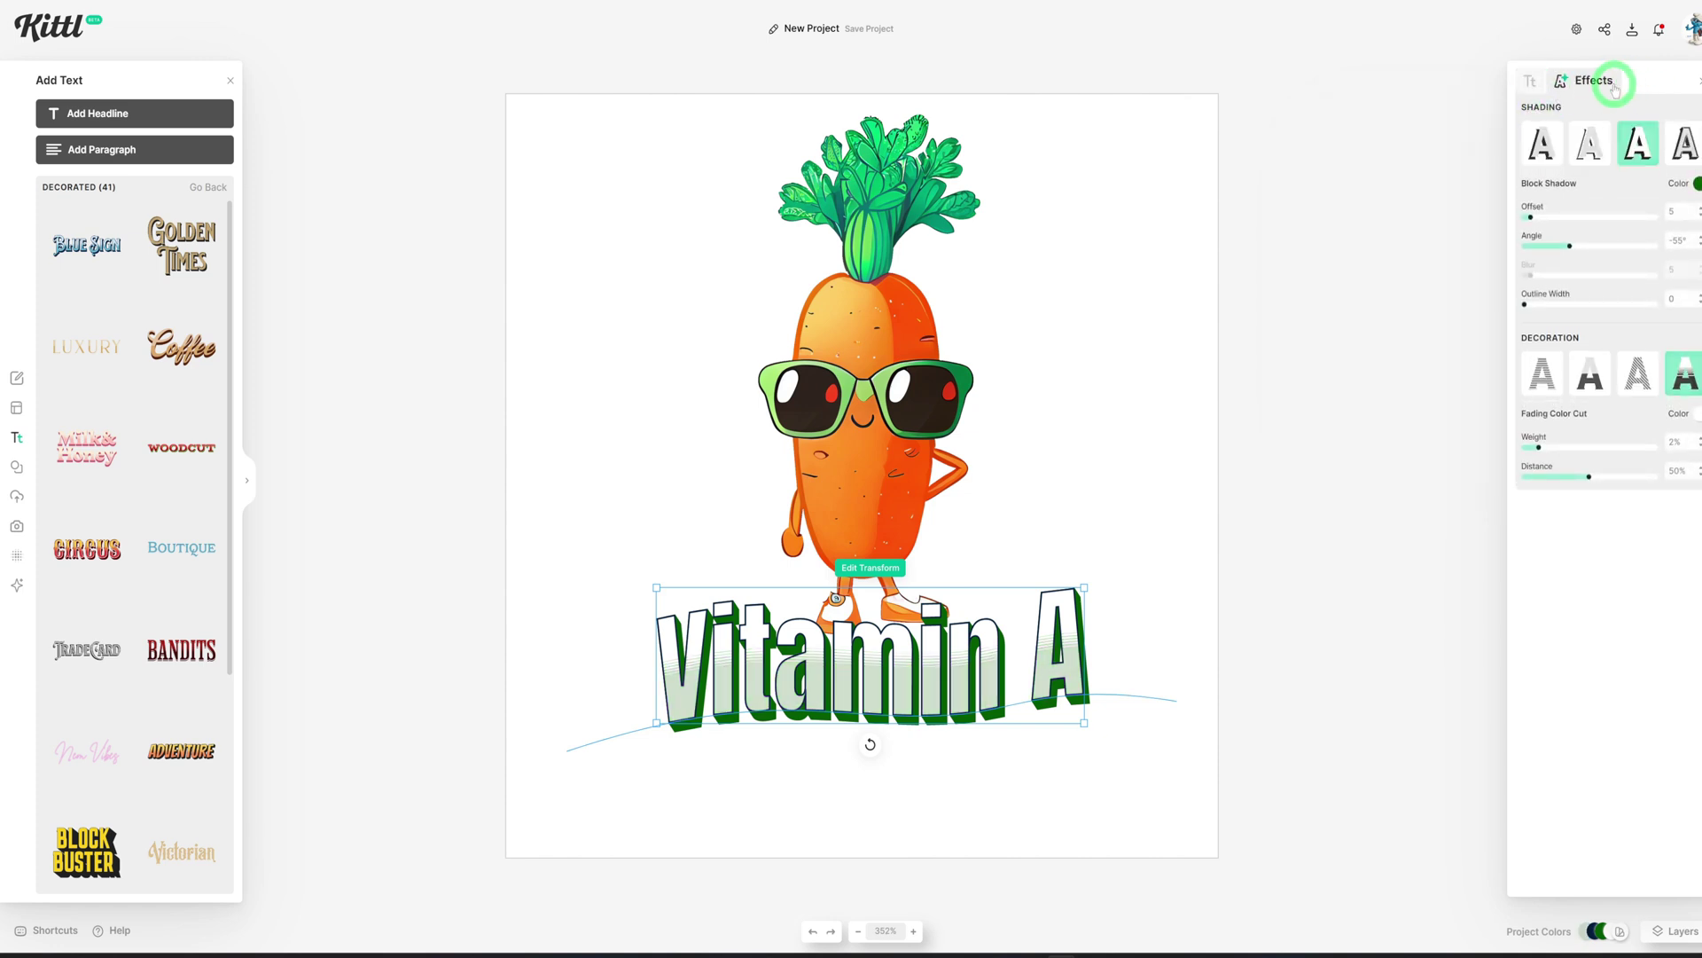
pyautogui.click(937, 652)
pyautogui.click(1634, 151)
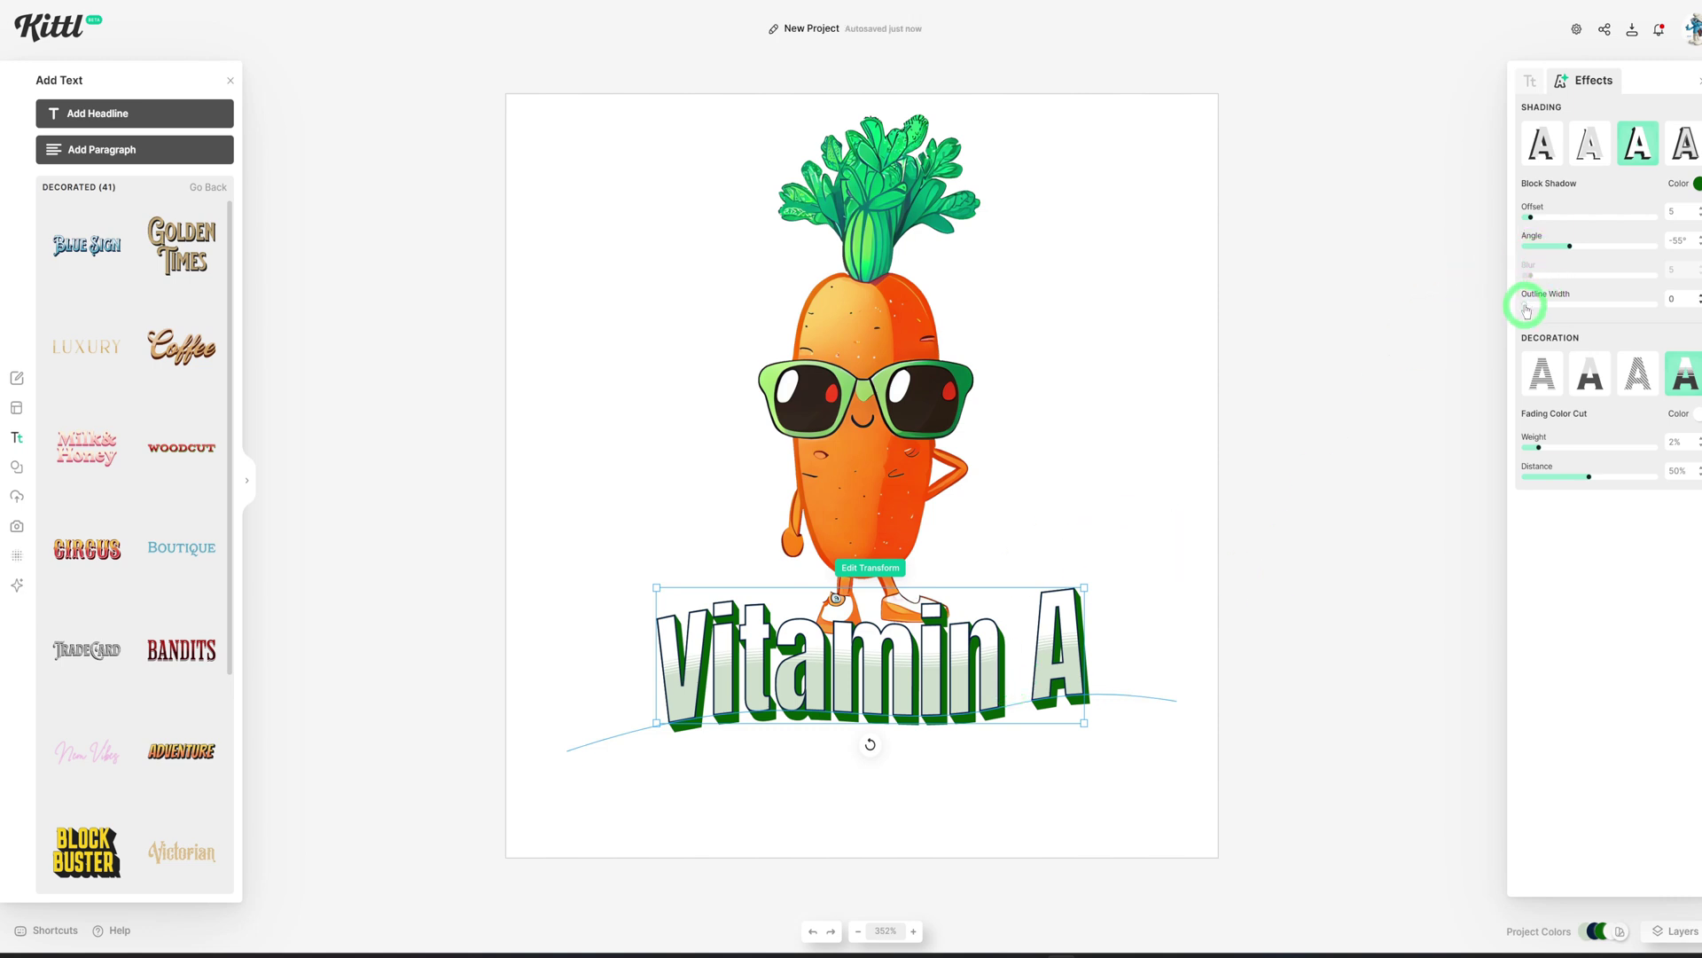
pyautogui.moveTo(1527, 309); pyautogui.dragTo(1544, 309)
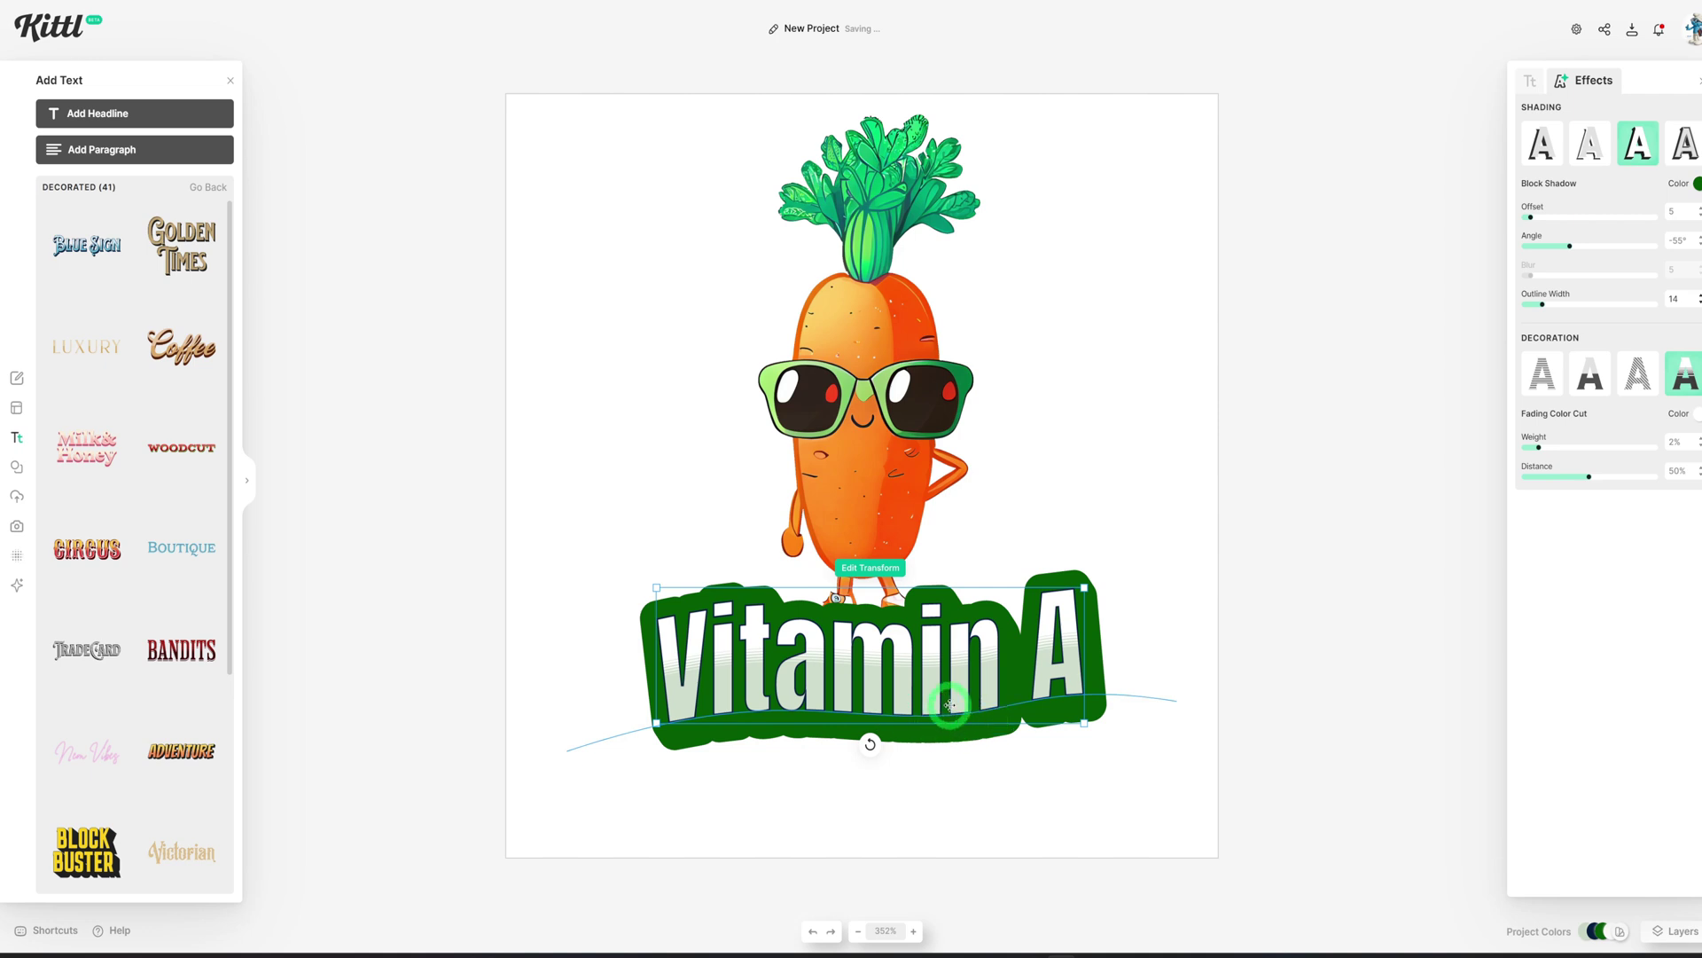
# Step: Set the Vitamin A text's wave curve to 61% and move the text slightly lower beneath the carrot
pyautogui.click(886, 567)
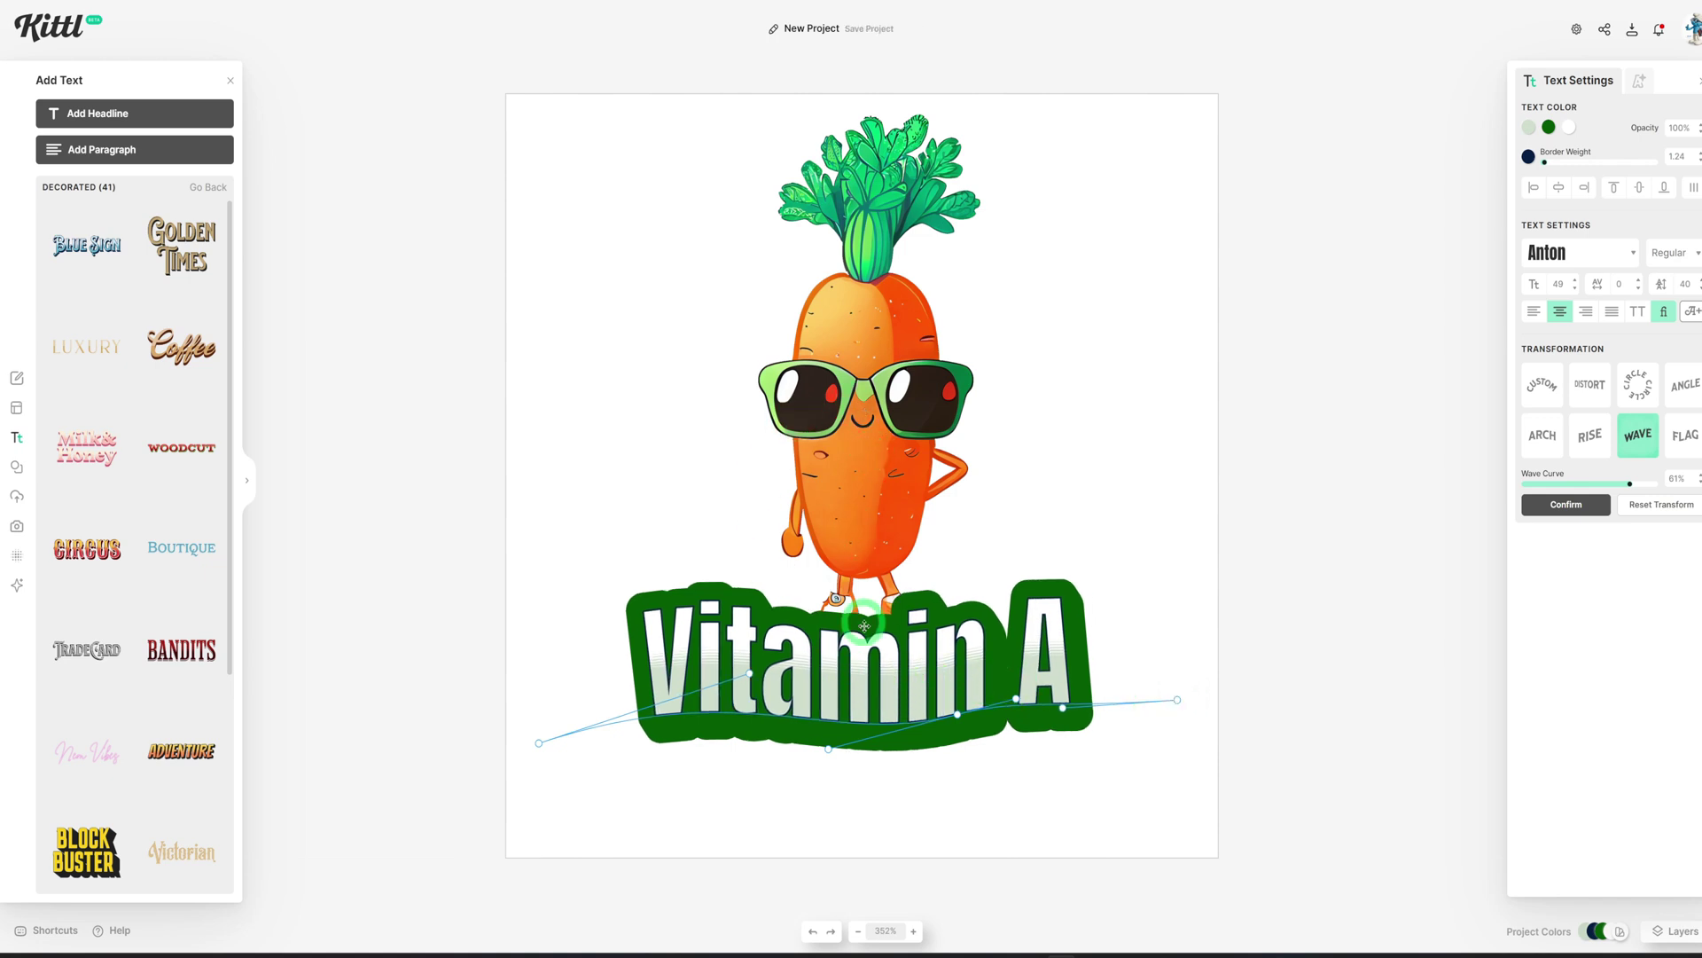
pyautogui.moveTo(851, 671); pyautogui.dragTo(852, 680)
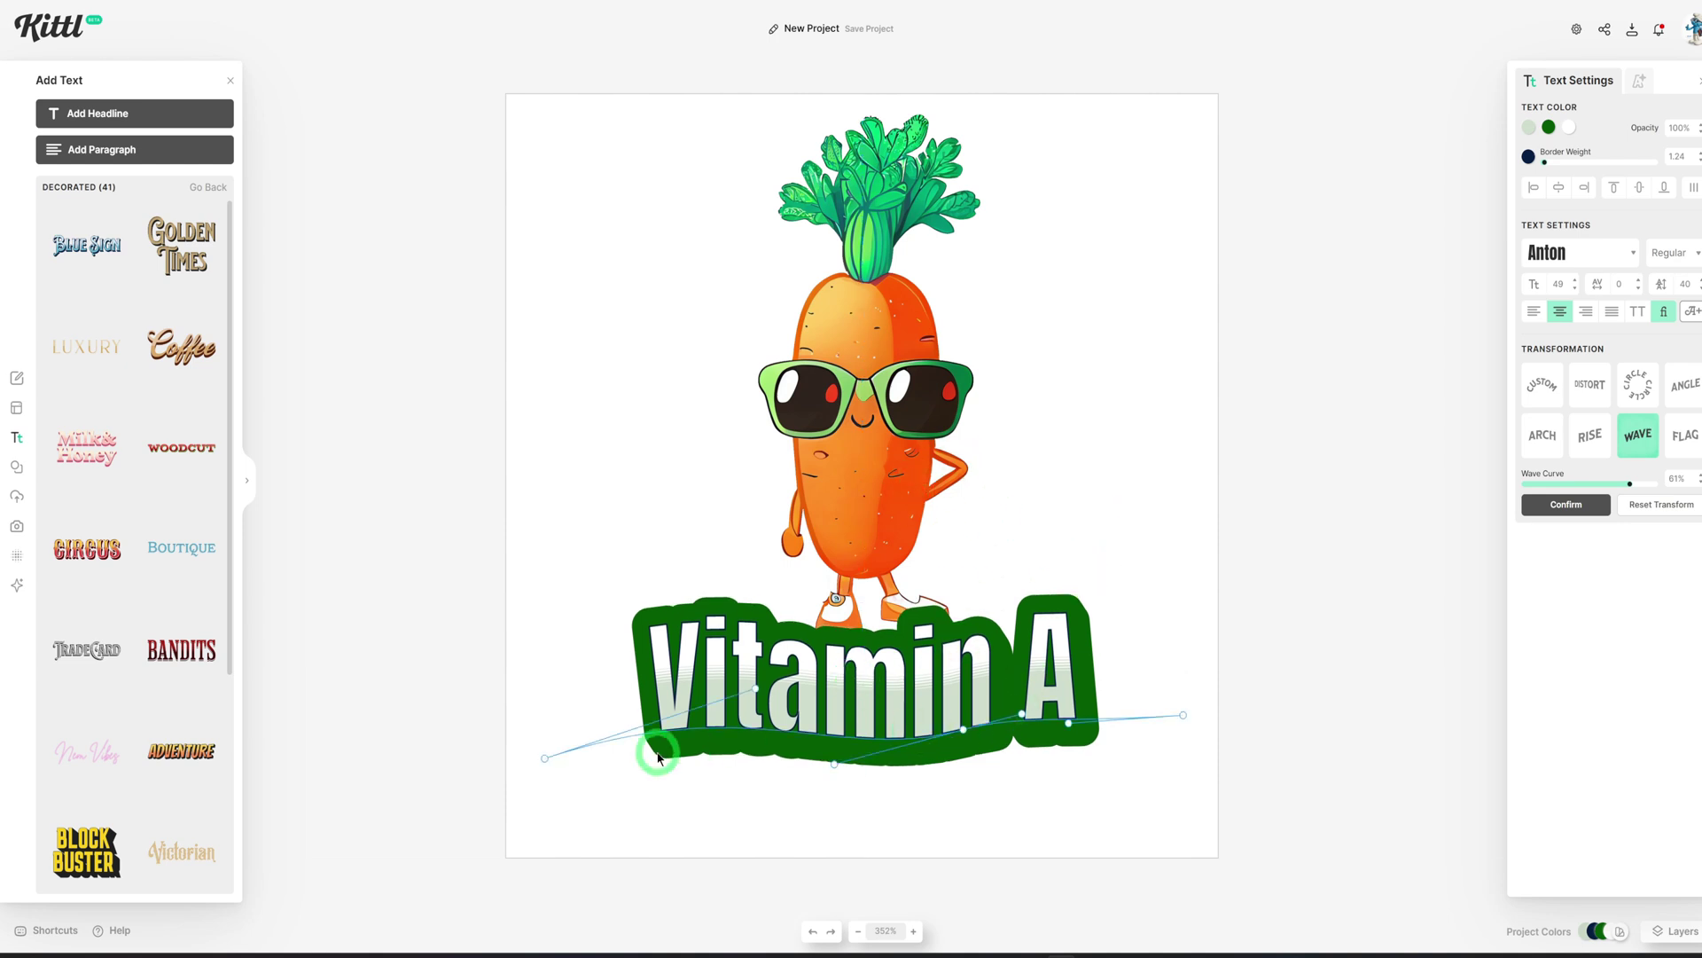
pyautogui.click(1048, 498)
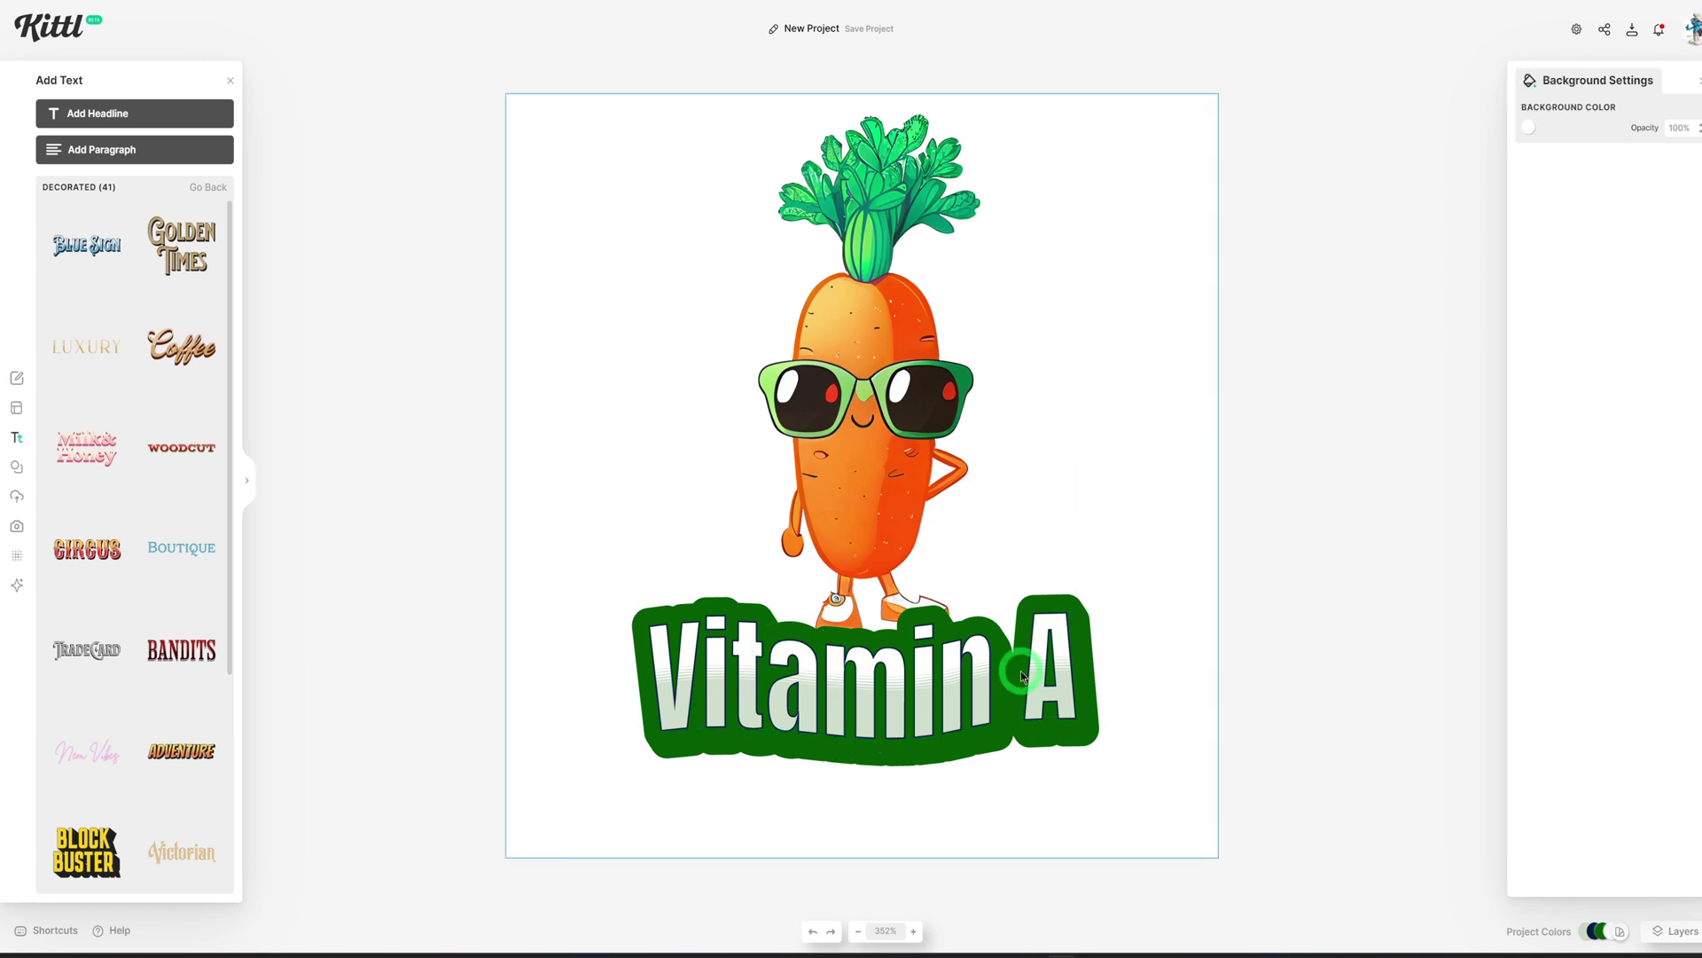
# Step: Send the Vitamin A text behind the carrot illustration and shift the carrot slightly to the left
pyautogui.click(914, 691)
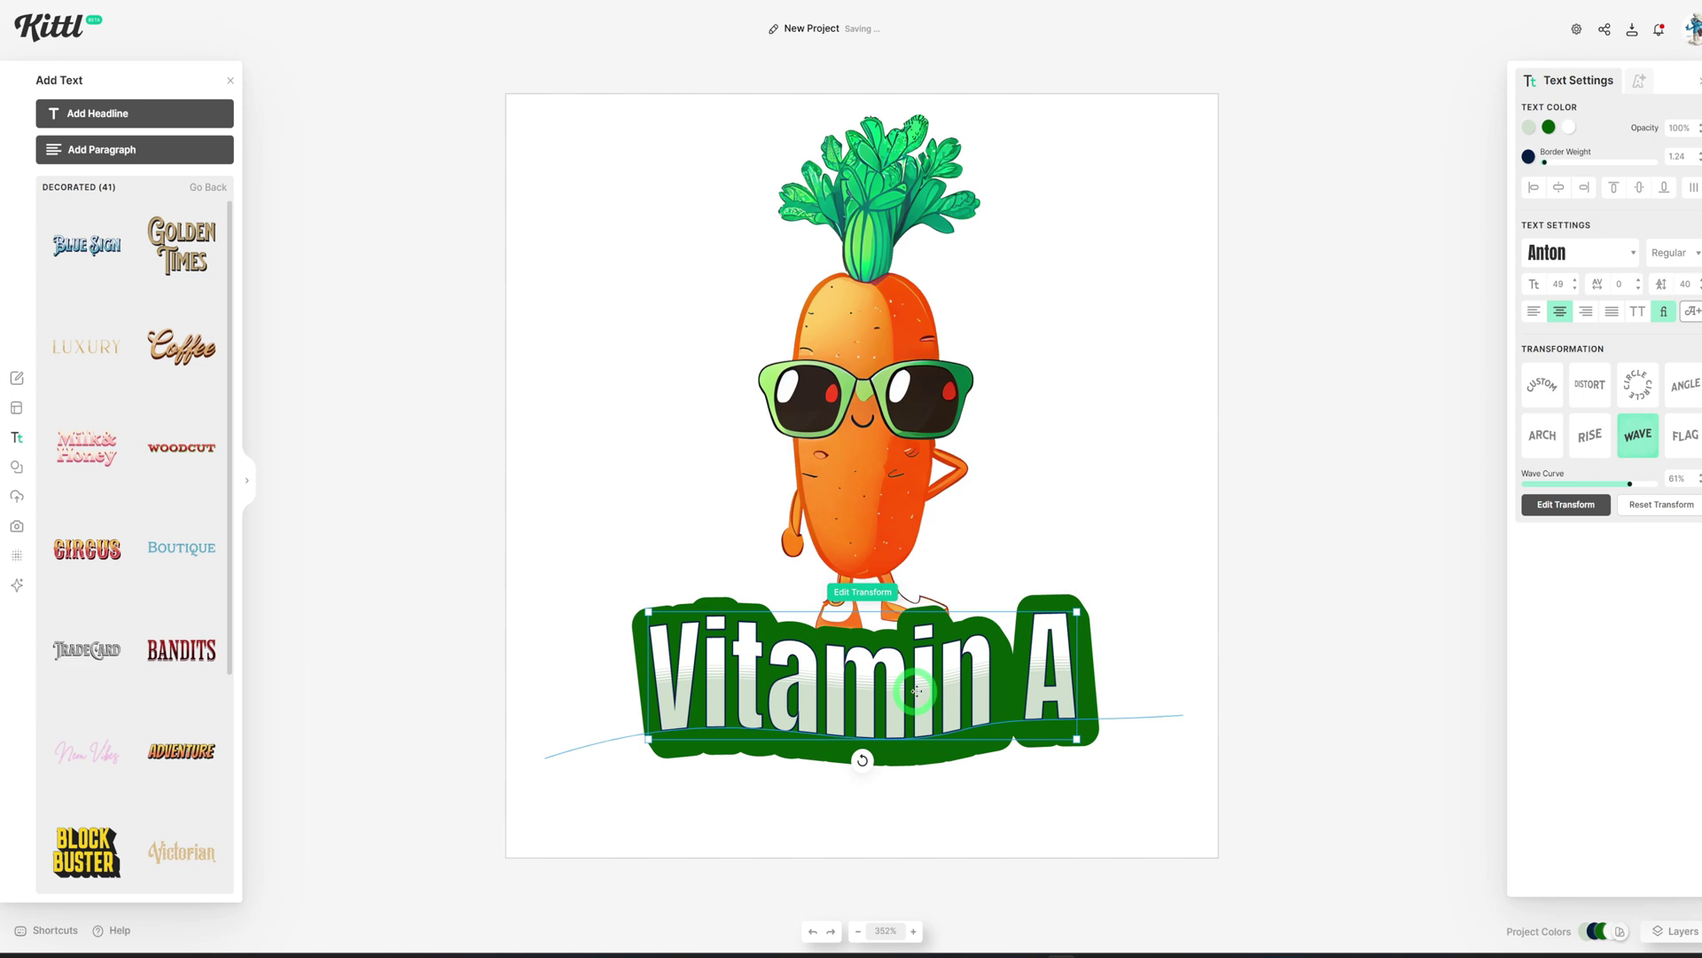
pyautogui.click(1664, 933)
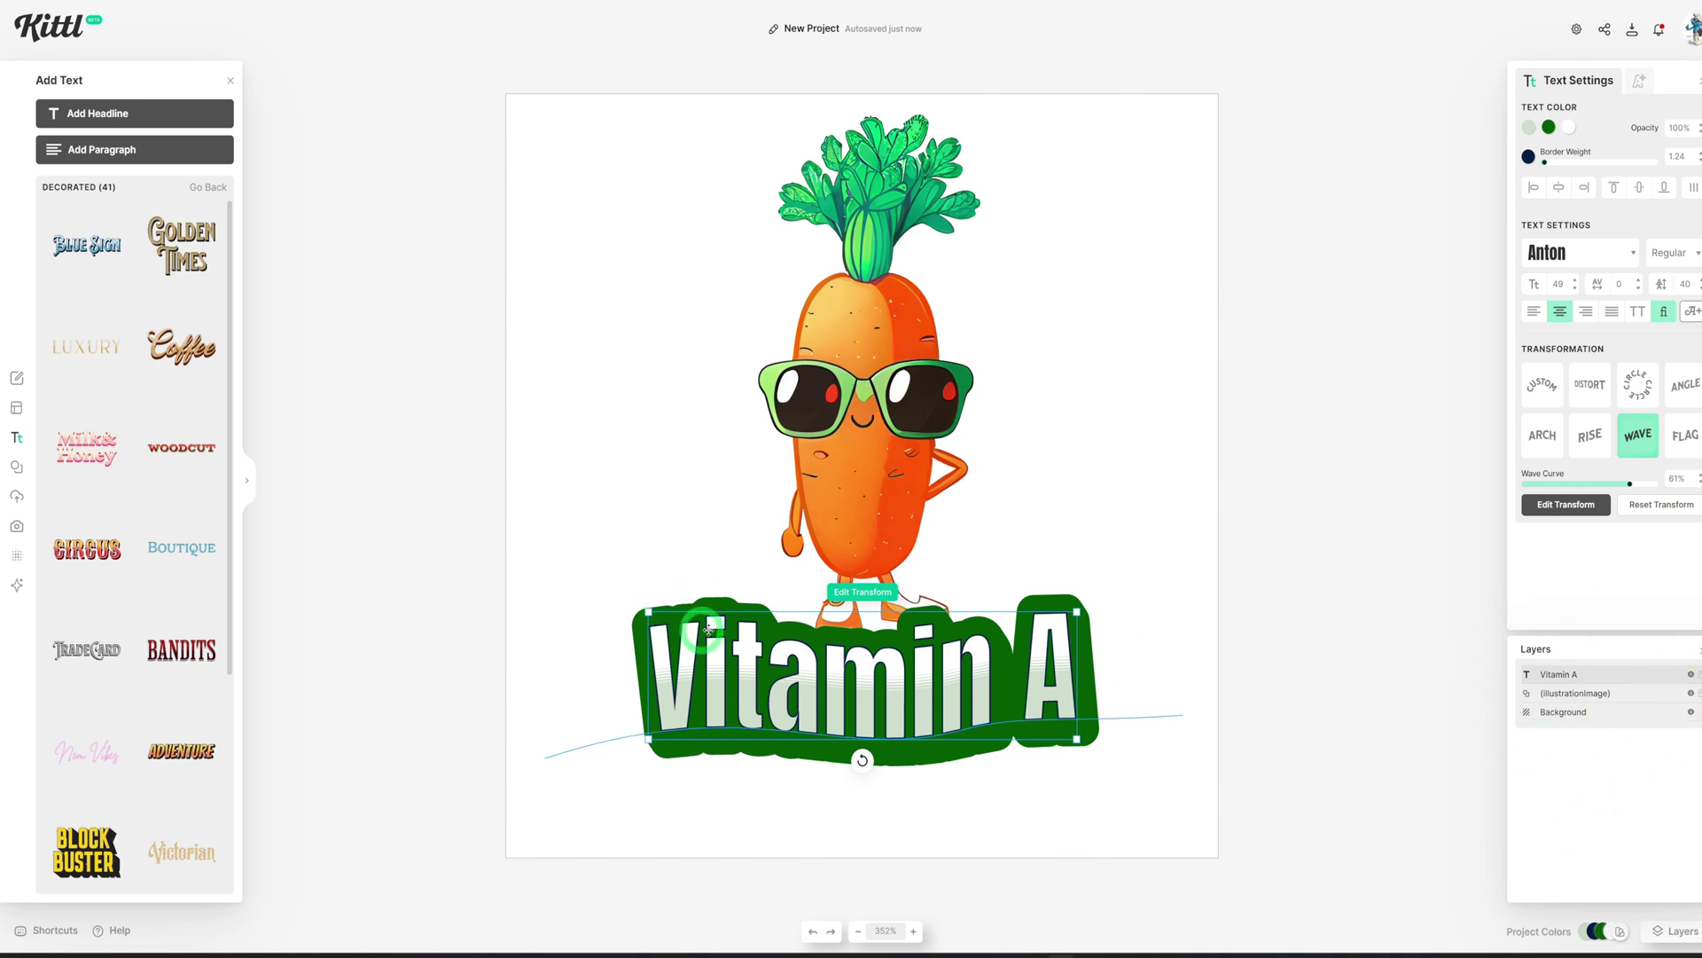
pyautogui.rightClick(892, 659)
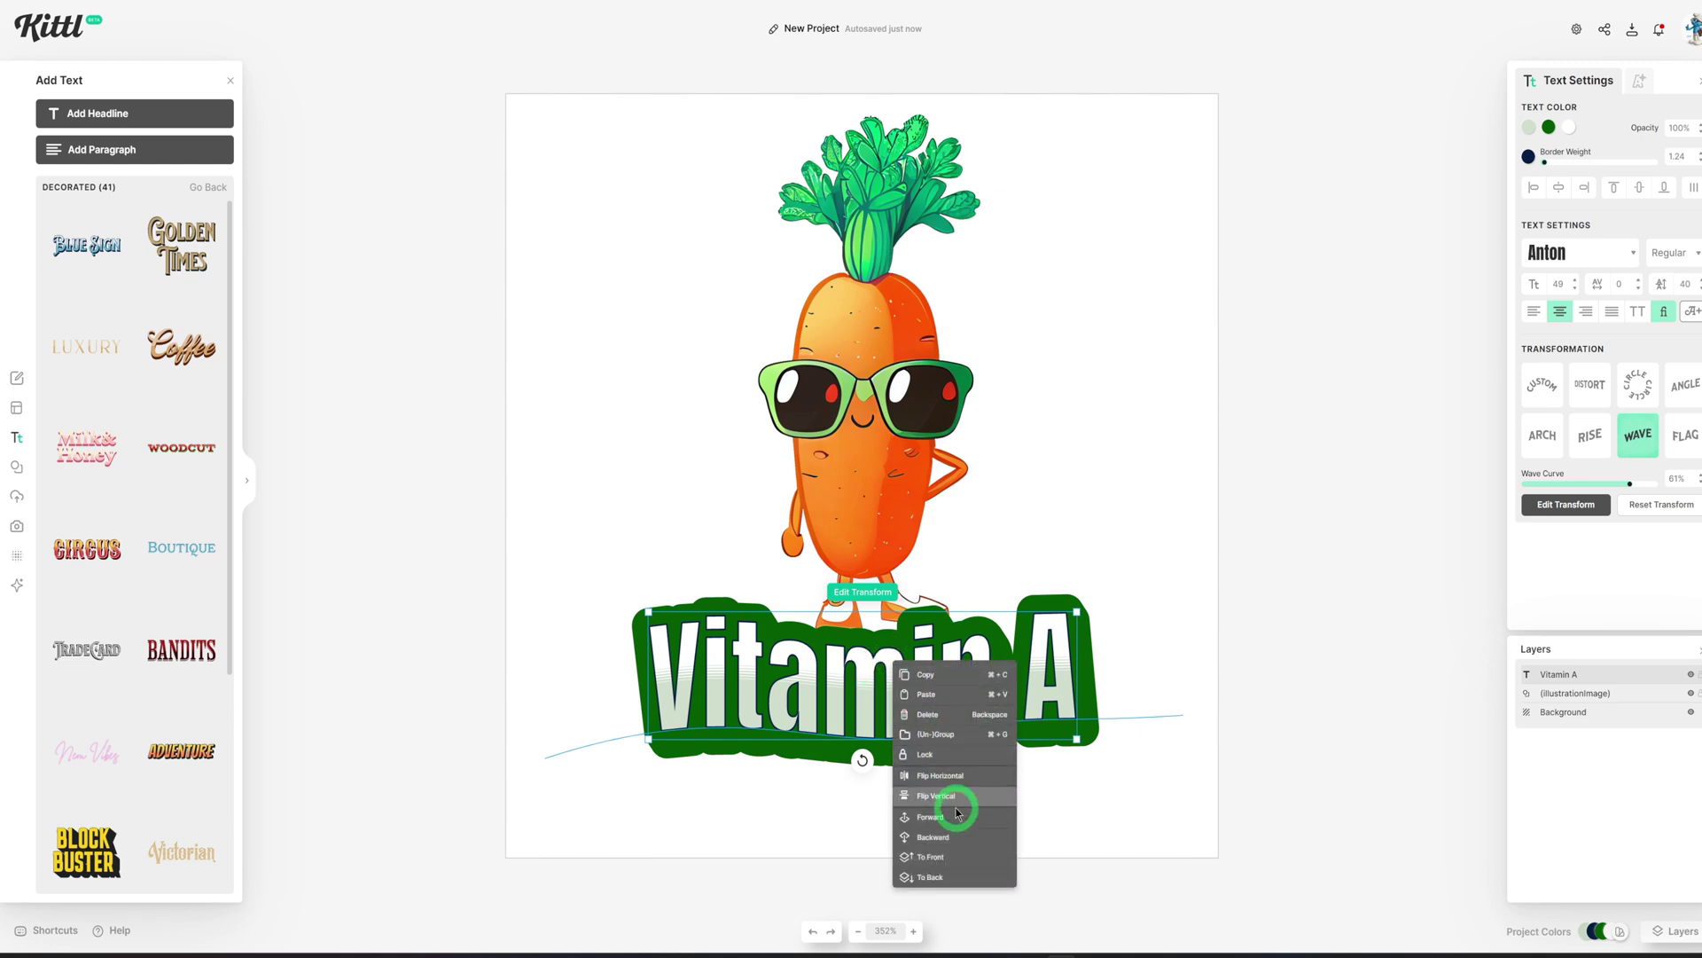
pyautogui.click(946, 878)
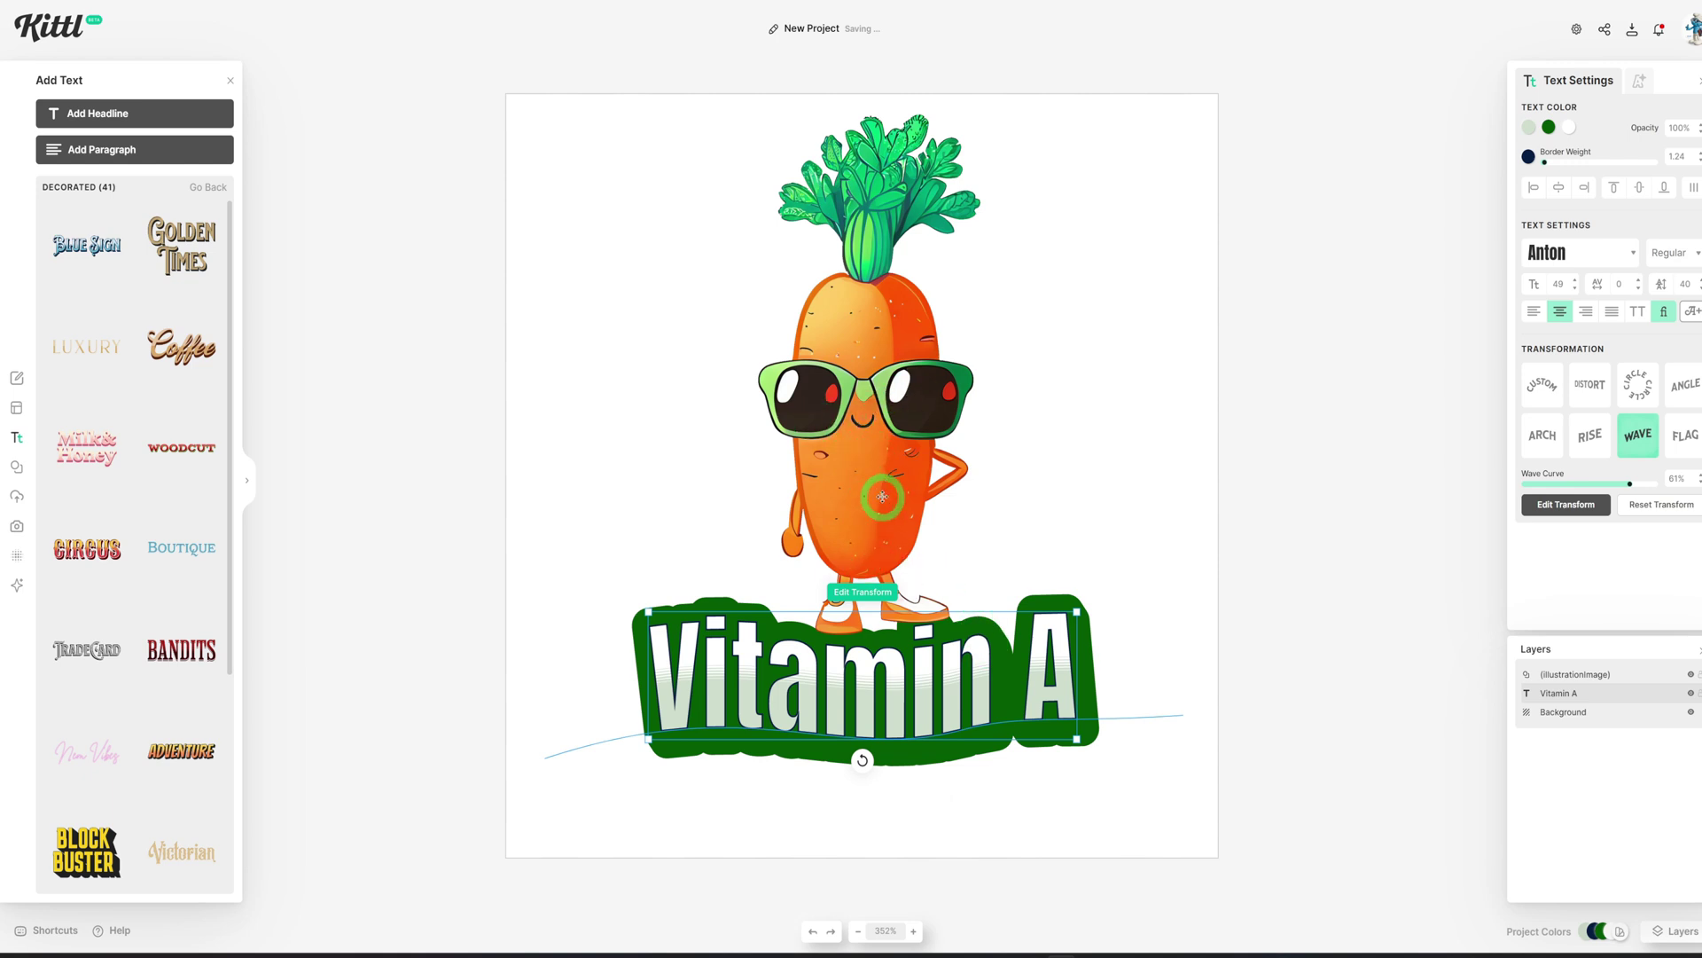
pyautogui.moveTo(866, 497); pyautogui.dragTo(818, 496)
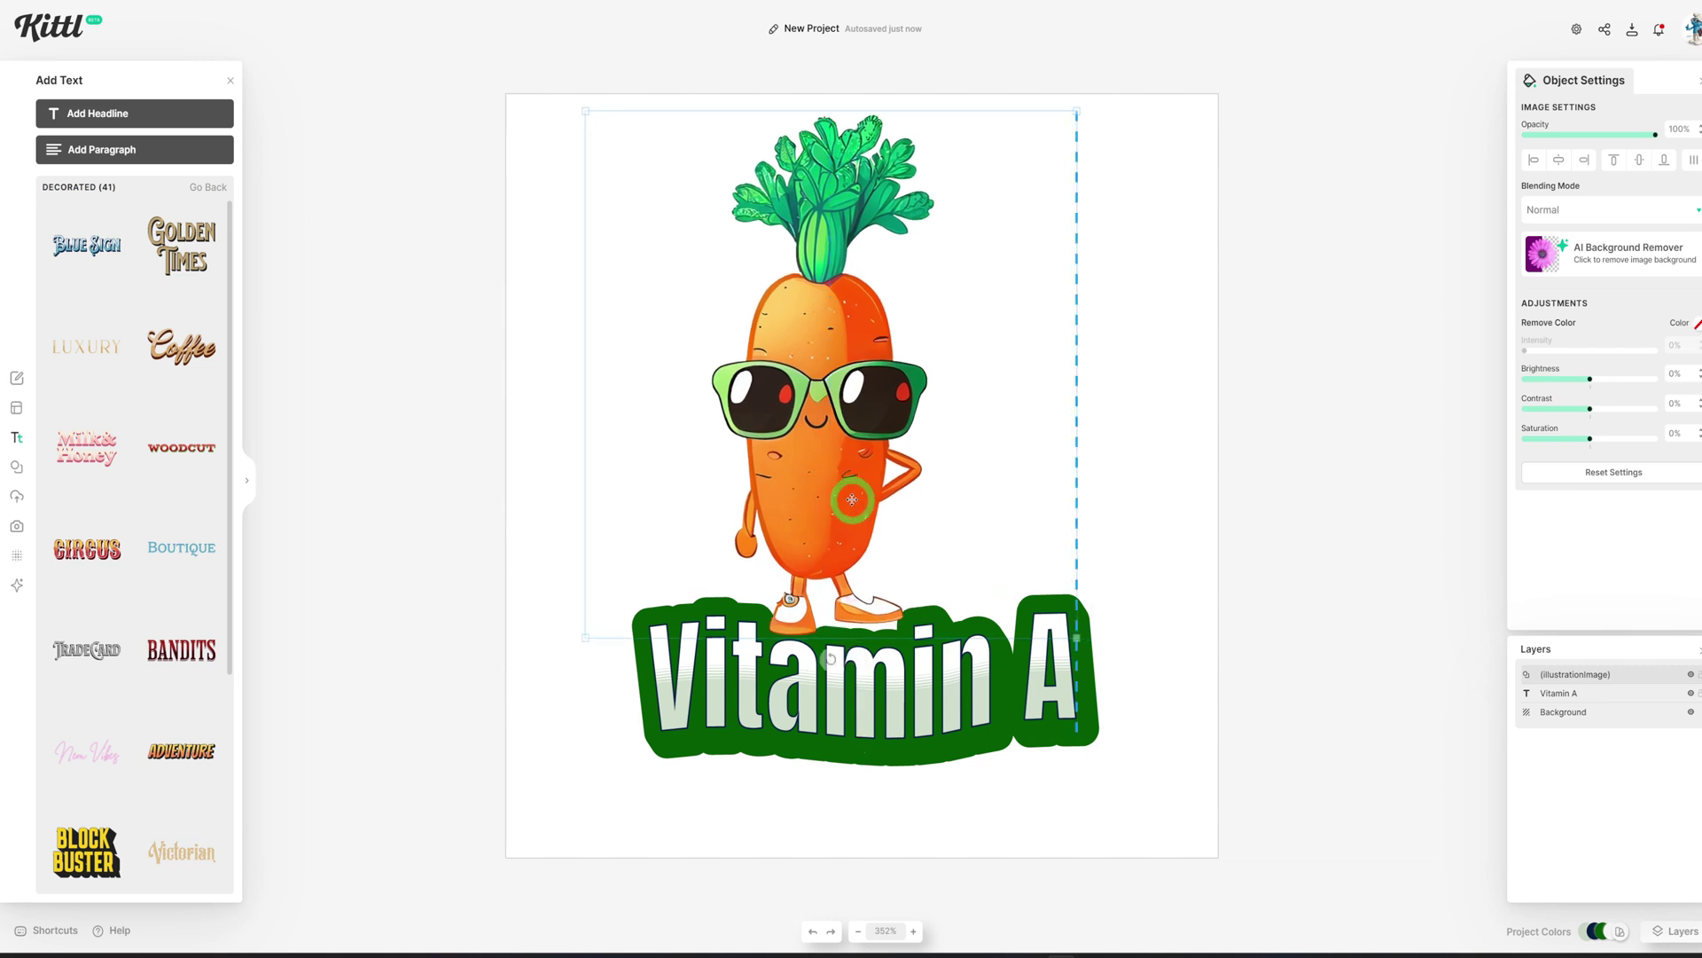
pyautogui.click(931, 288)
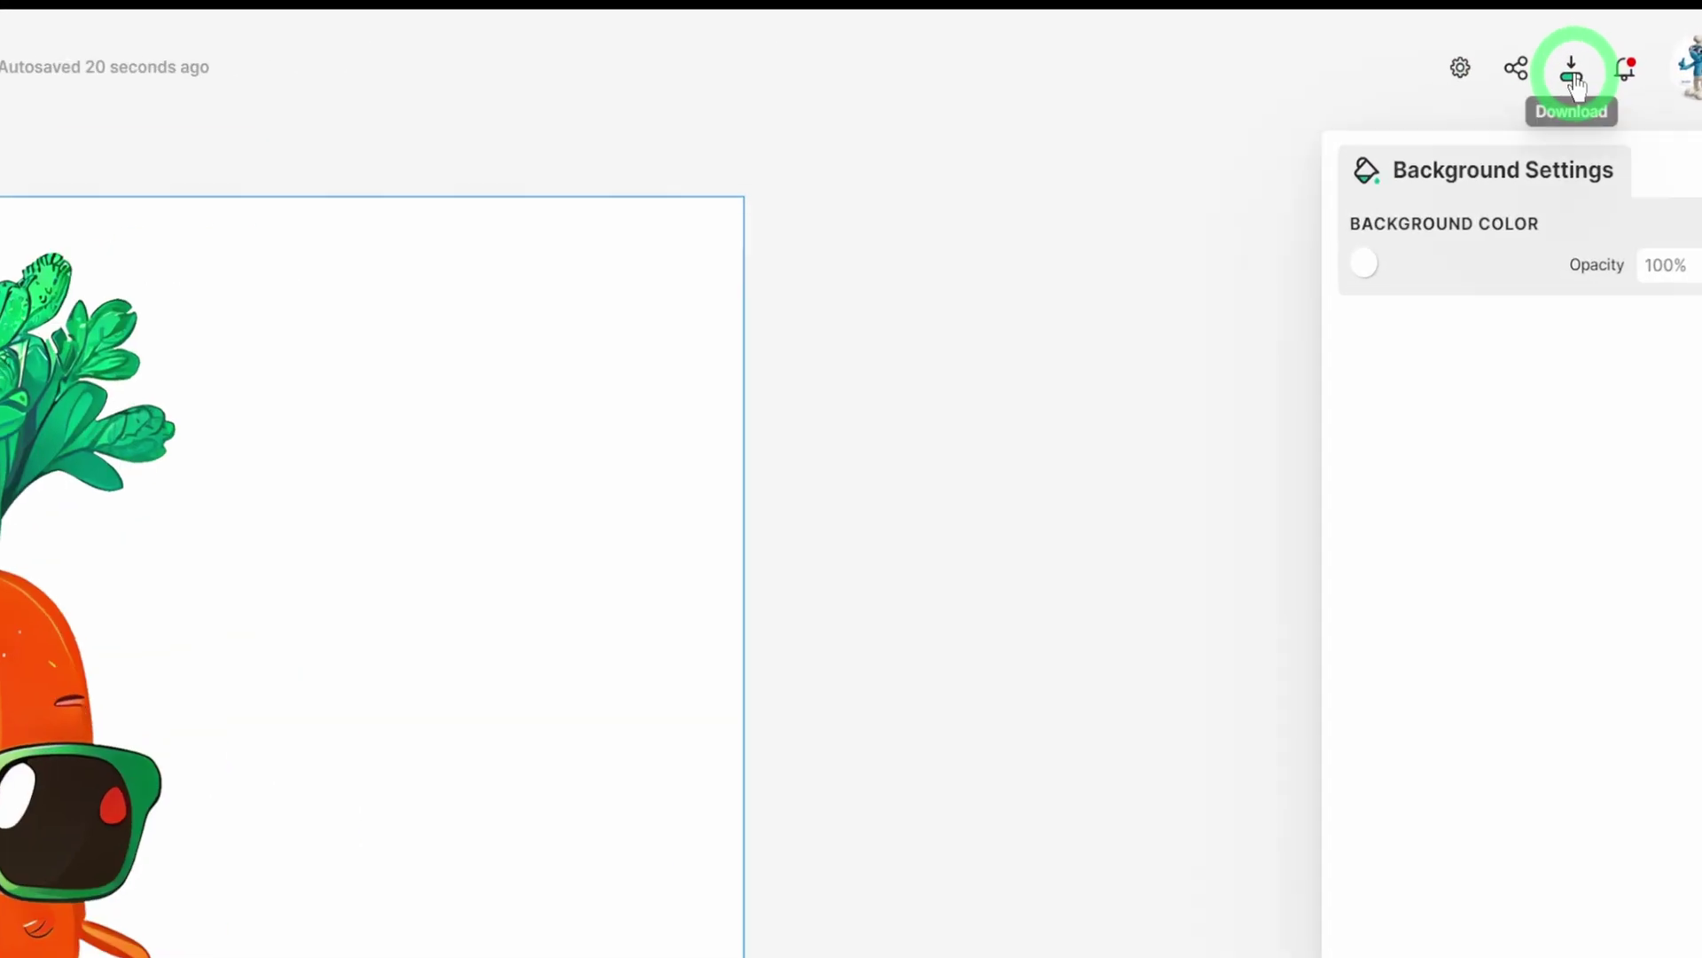
# Step: Download the design as a PNG at 5 × 5 in and 300 DPI, with background removal and quality optimization enabled
pyautogui.click(1573, 78)
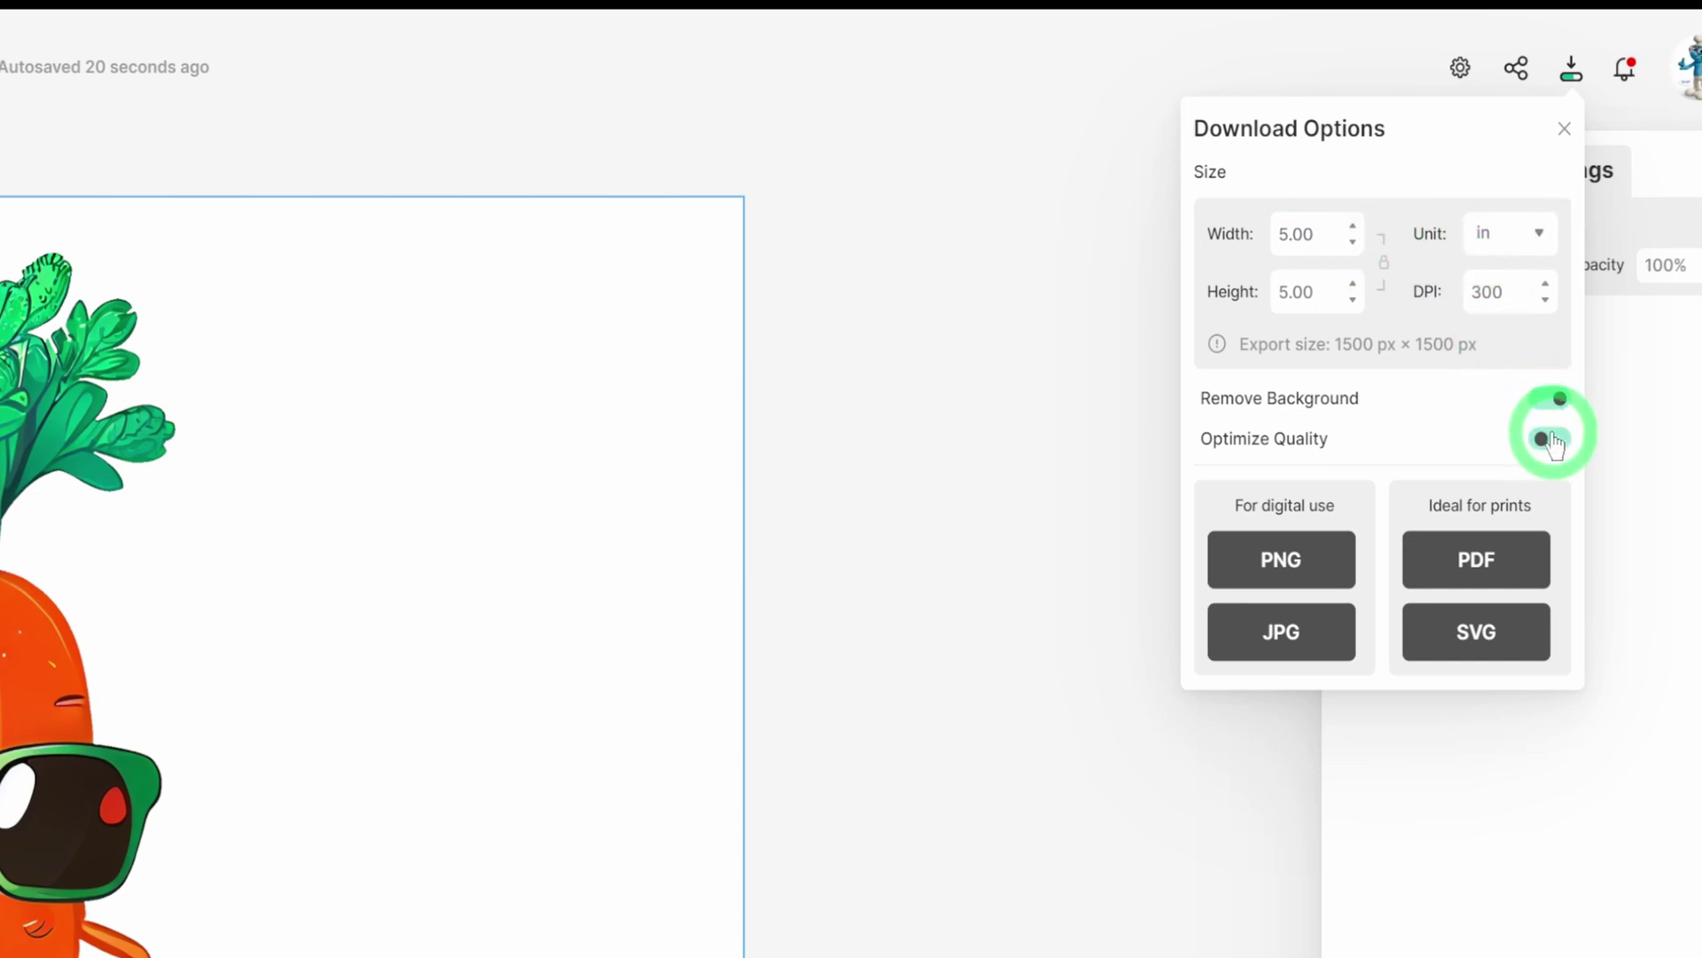
pyautogui.click(1282, 573)
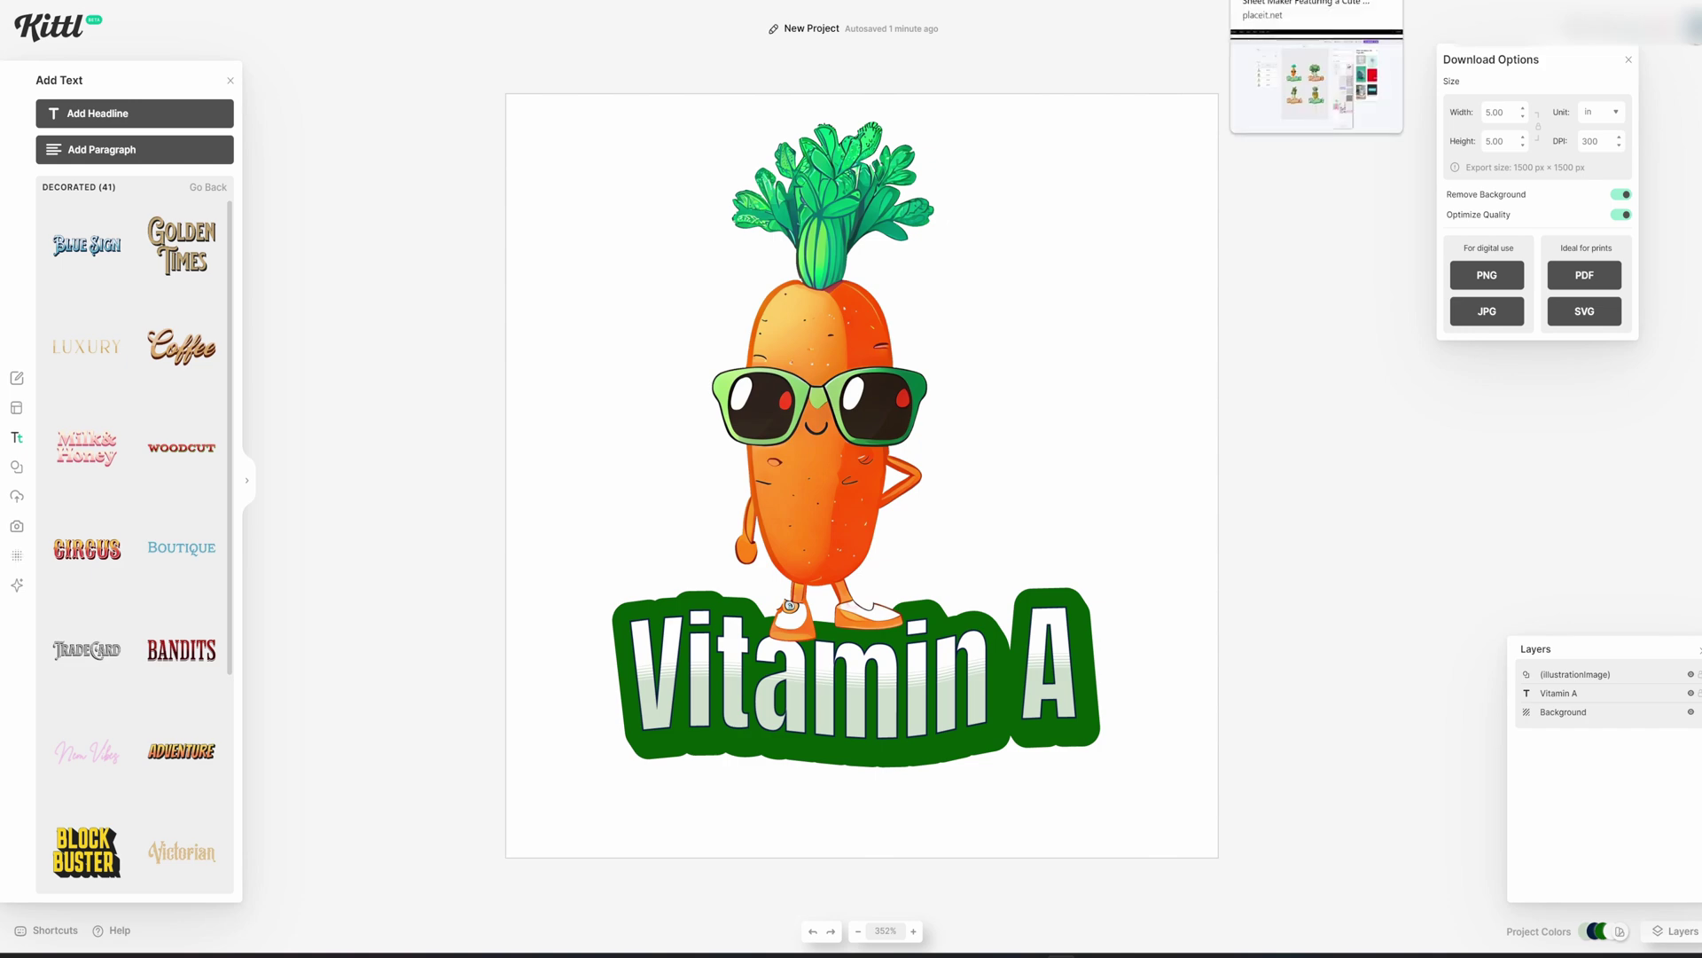
# Step: Switch to the sheet of four Vitamin A and Vitamin C stickers and examine the designs up close
pyautogui.hotkey('ctrl', 'Tab')
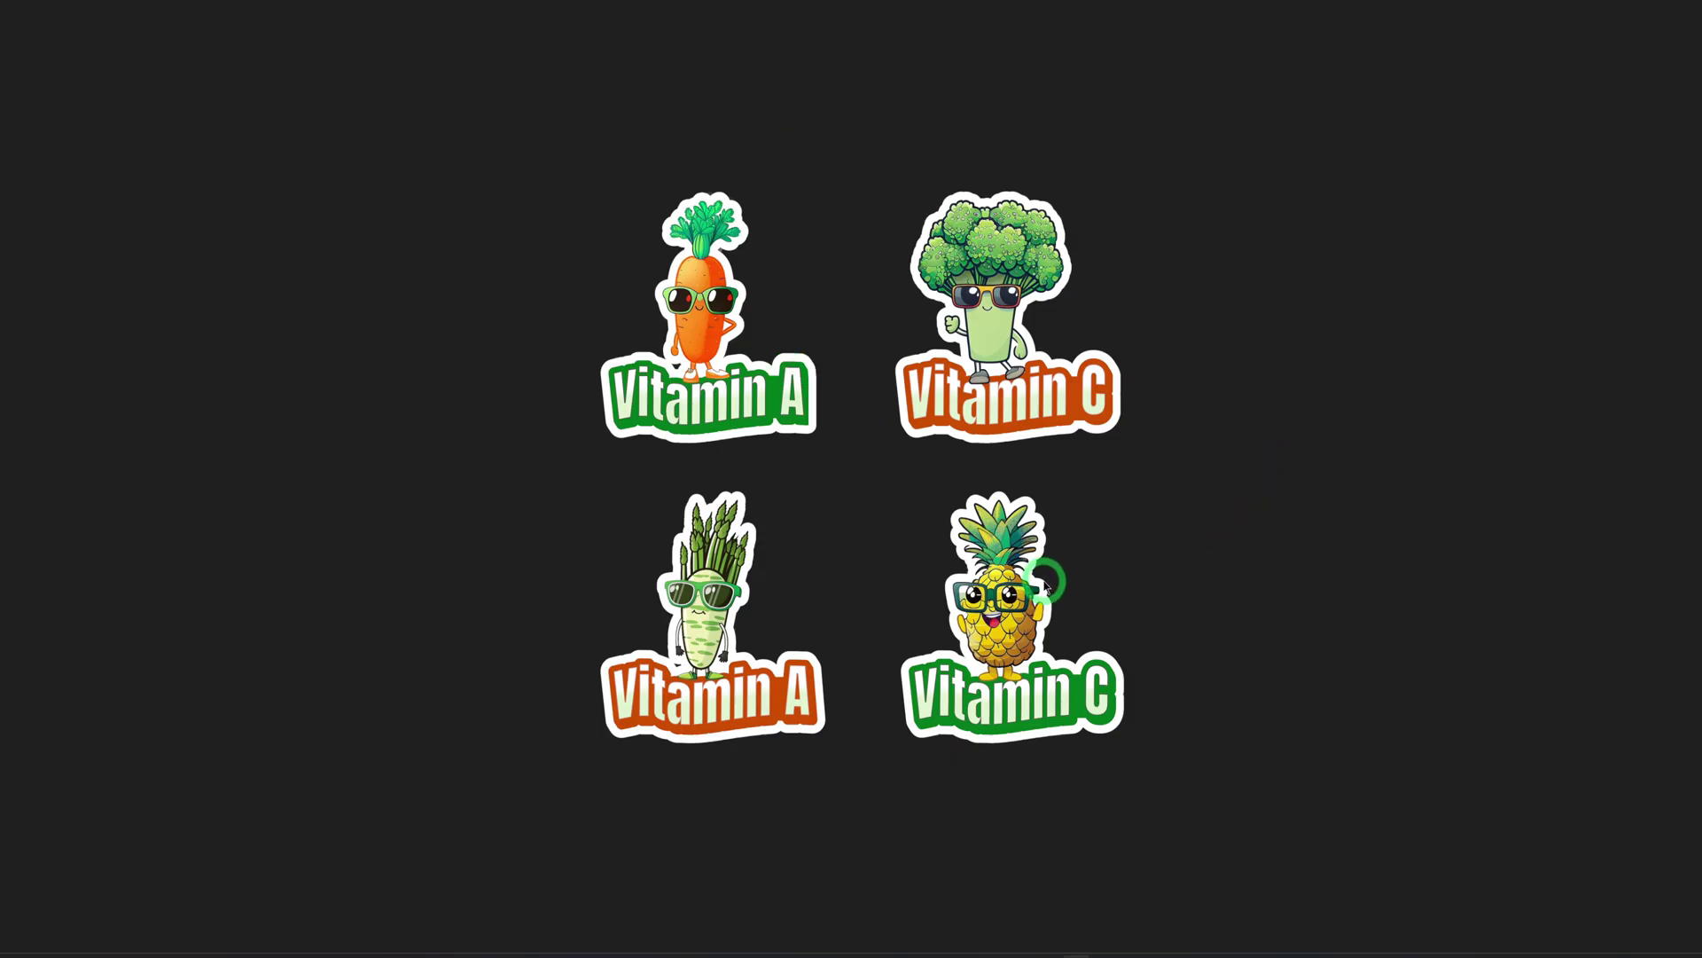
pyautogui.scroll(2, 1182, 570)
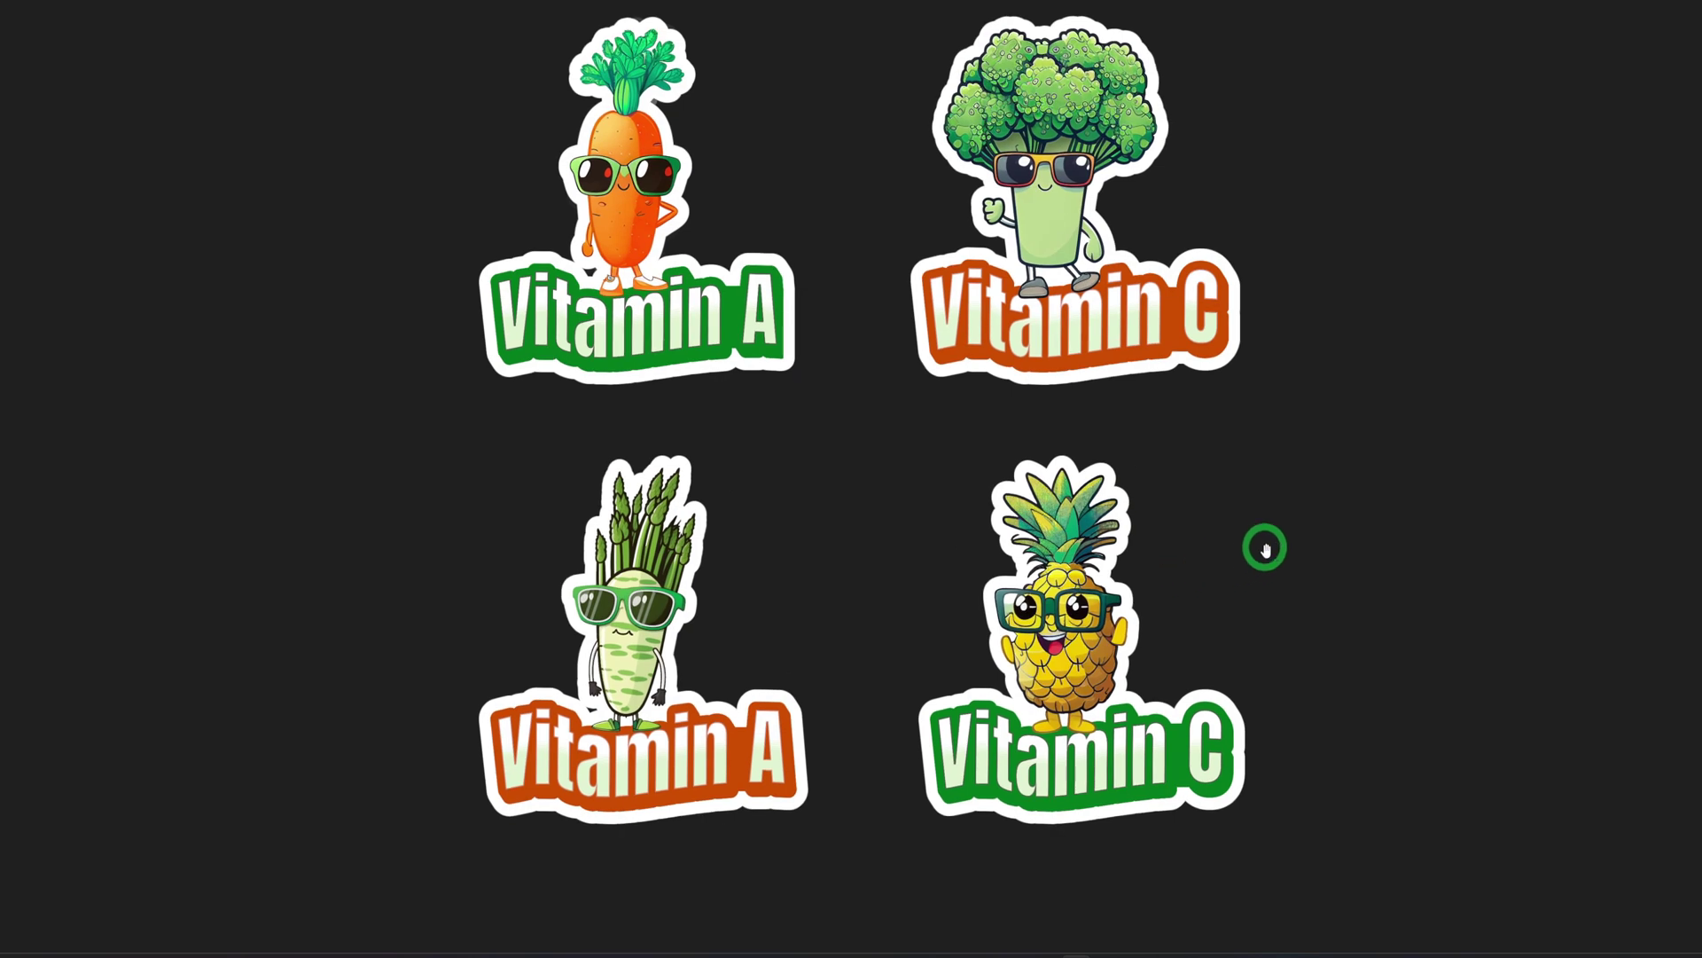